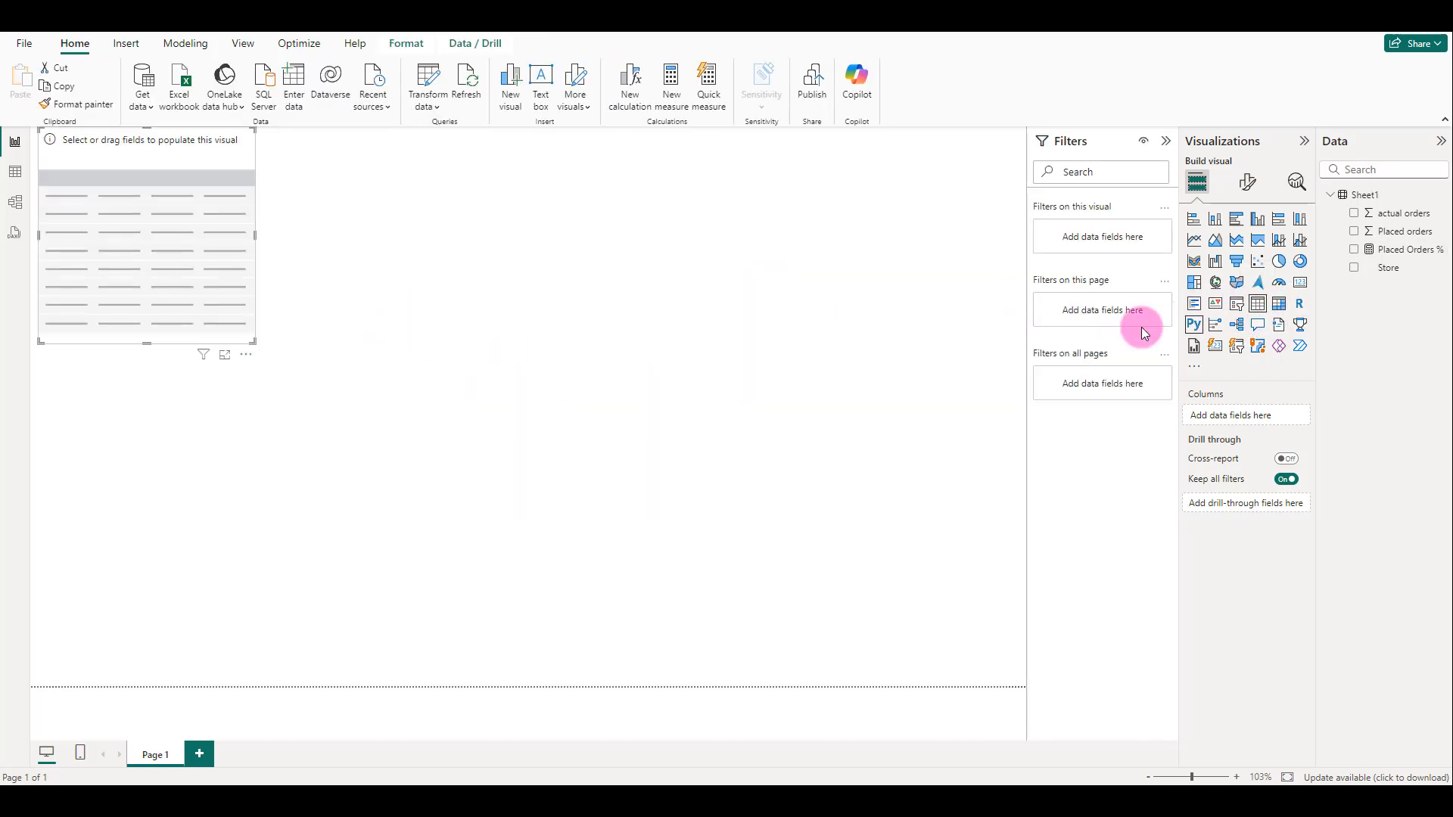
# - Populate the table visual with Store and Placed Orders %, and shorten and reposition it near the page's upper-left corner
pyautogui.moveTo(71, 258); pyautogui.dragTo(235, 353)
pyautogui.moveTo(1381, 267); pyautogui.dragTo(1271, 428)
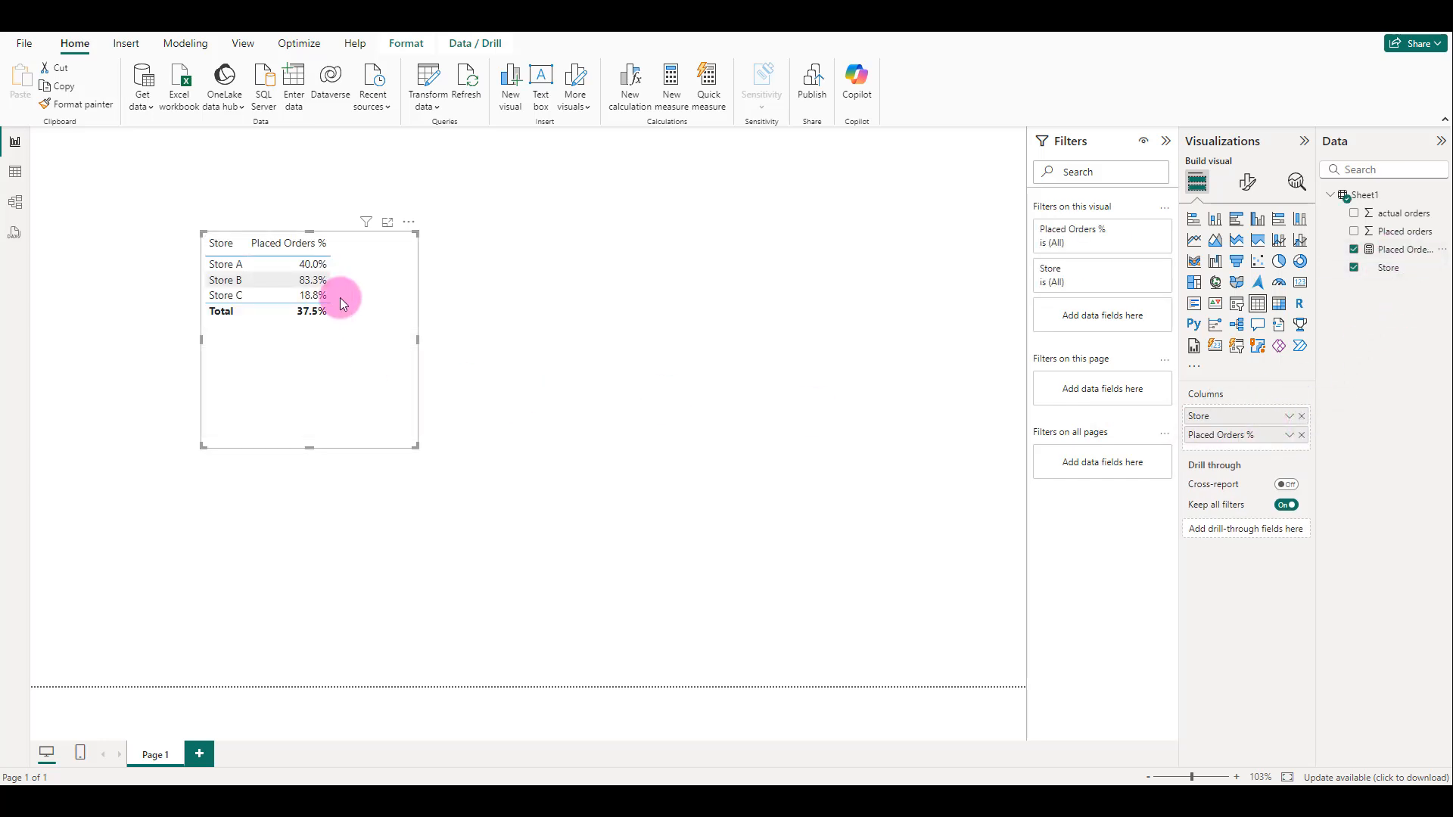
pyautogui.moveTo(314, 451); pyautogui.dragTo(321, 386)
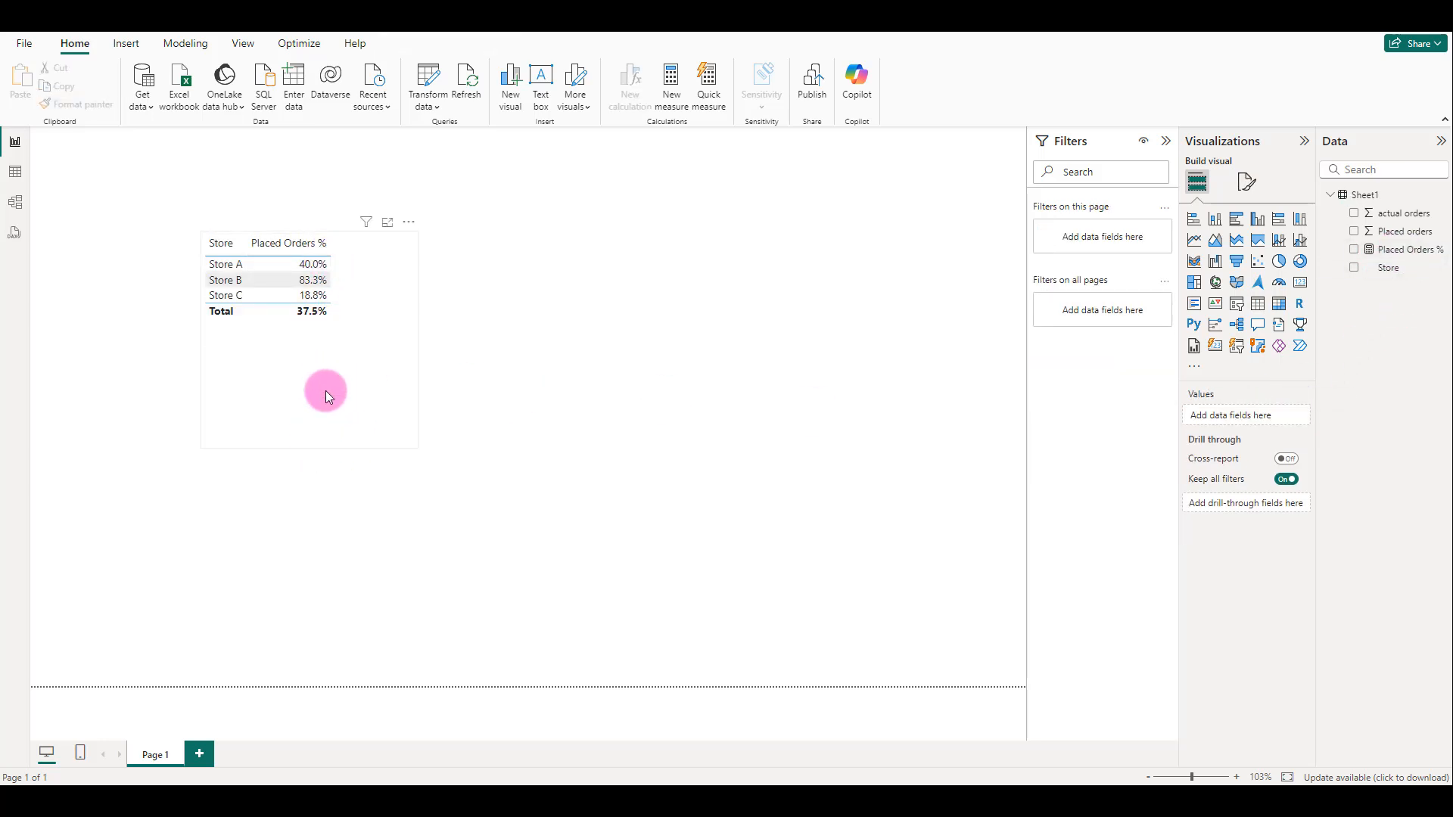
pyautogui.click(326, 390)
pyautogui.moveTo(307, 446); pyautogui.dragTo(311, 353)
pyautogui.moveTo(346, 295); pyautogui.dragTo(245, 263)
# - Create and load an empty table named Progress Bar by entering data manually
pyautogui.click(1340, 198)
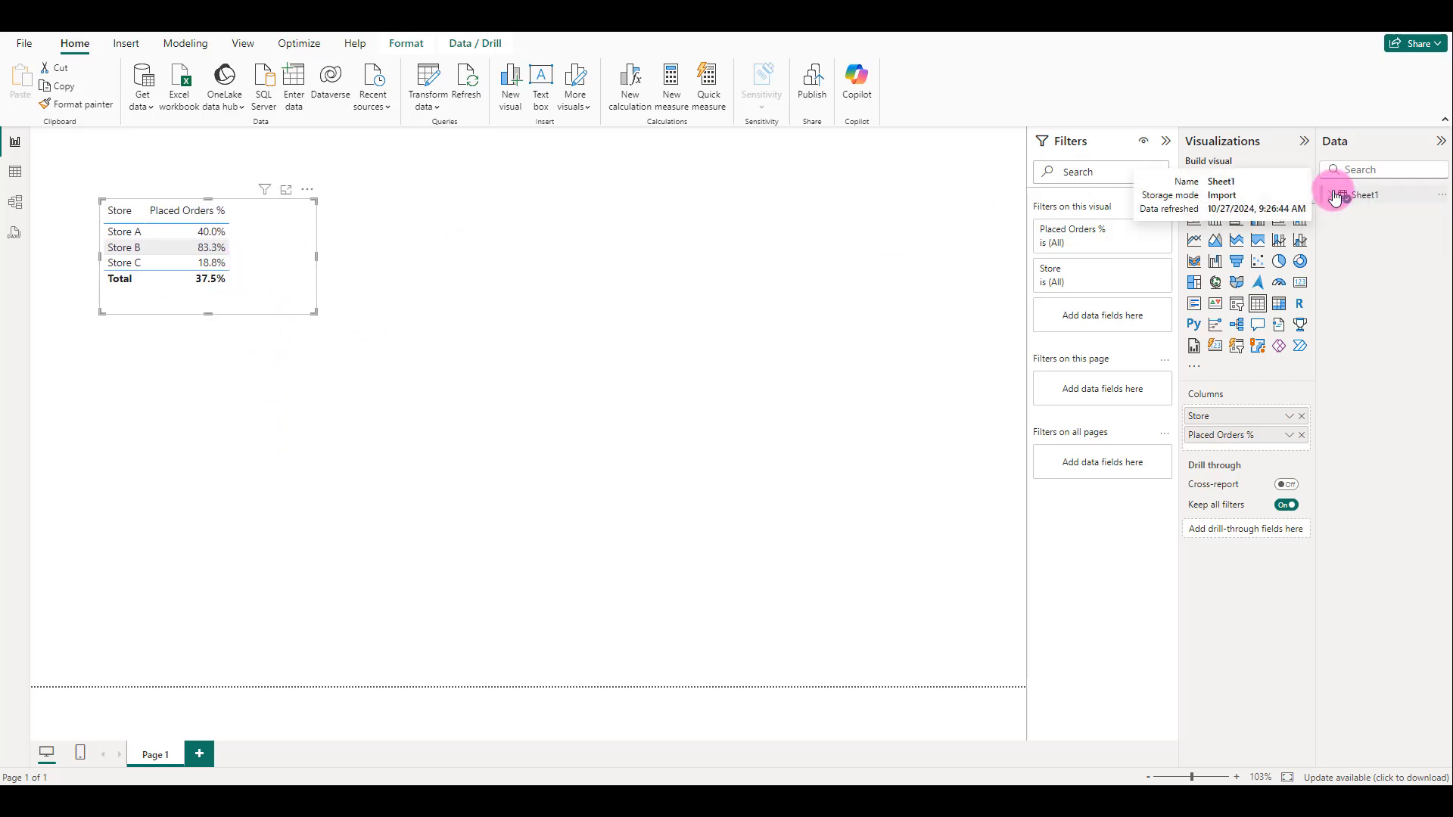
pyautogui.click(294, 90)
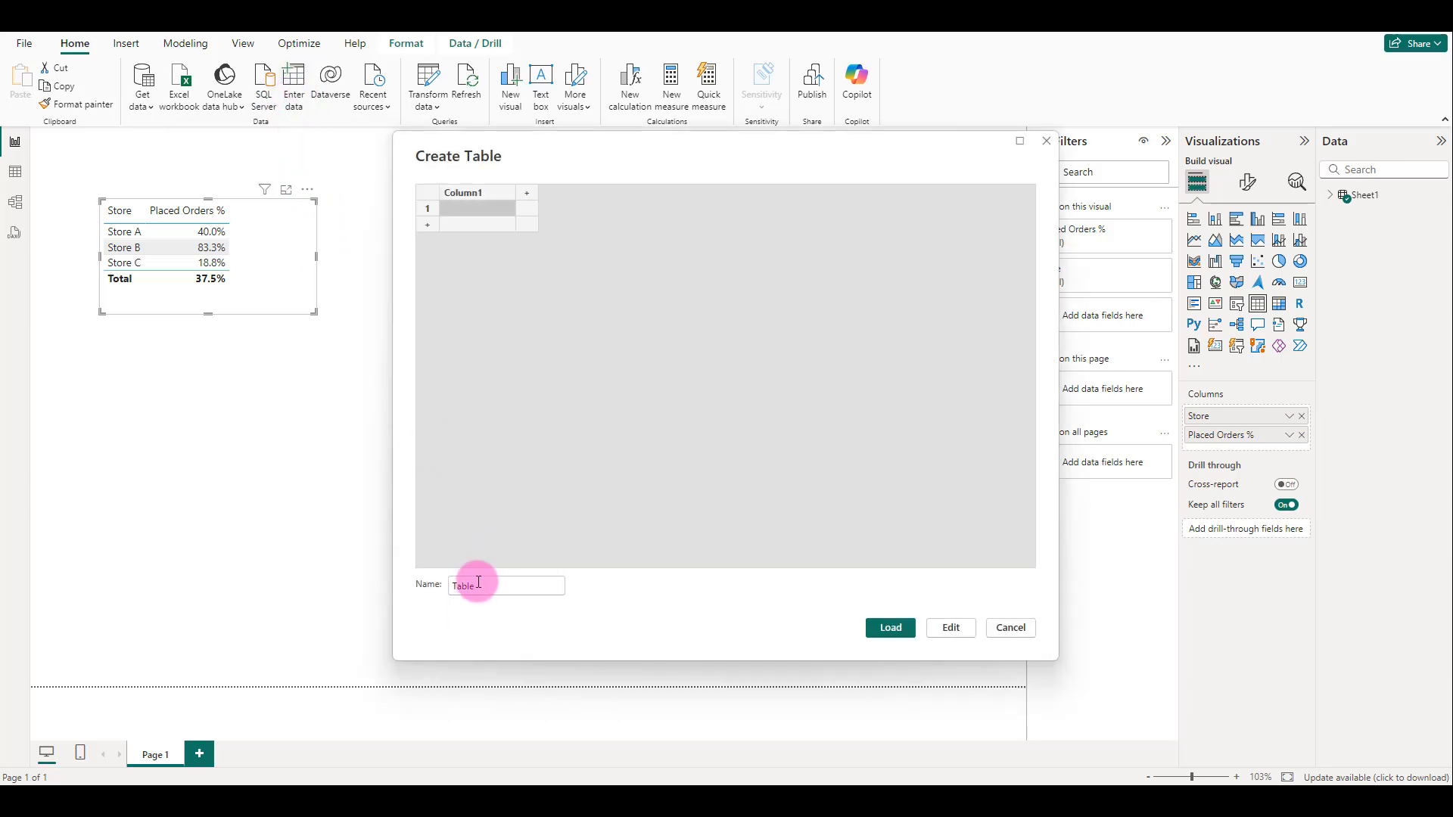
pyautogui.doubleClick(478, 582)
pyautogui.write('Progress Bar')
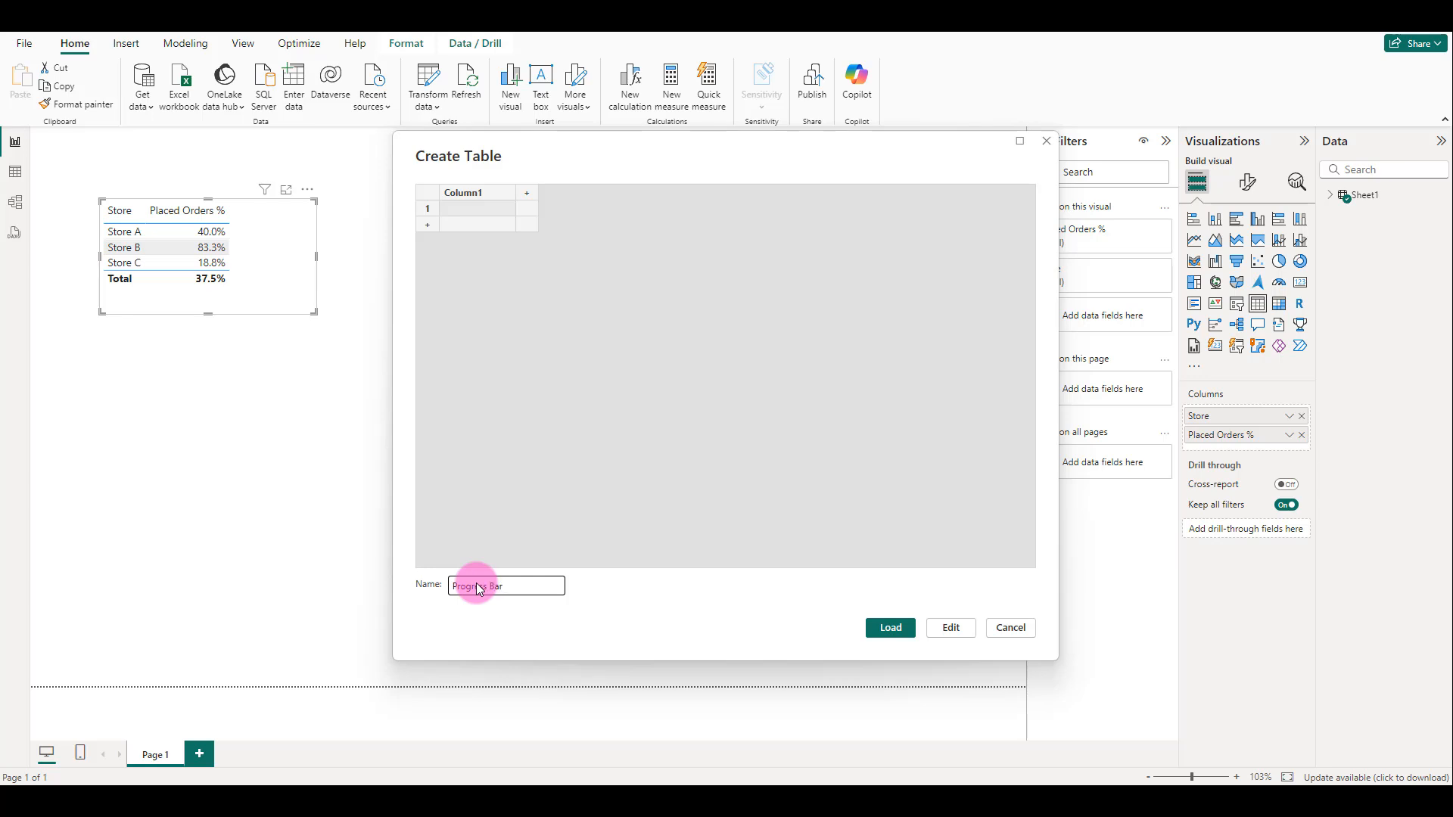
pyautogui.click(891, 628)
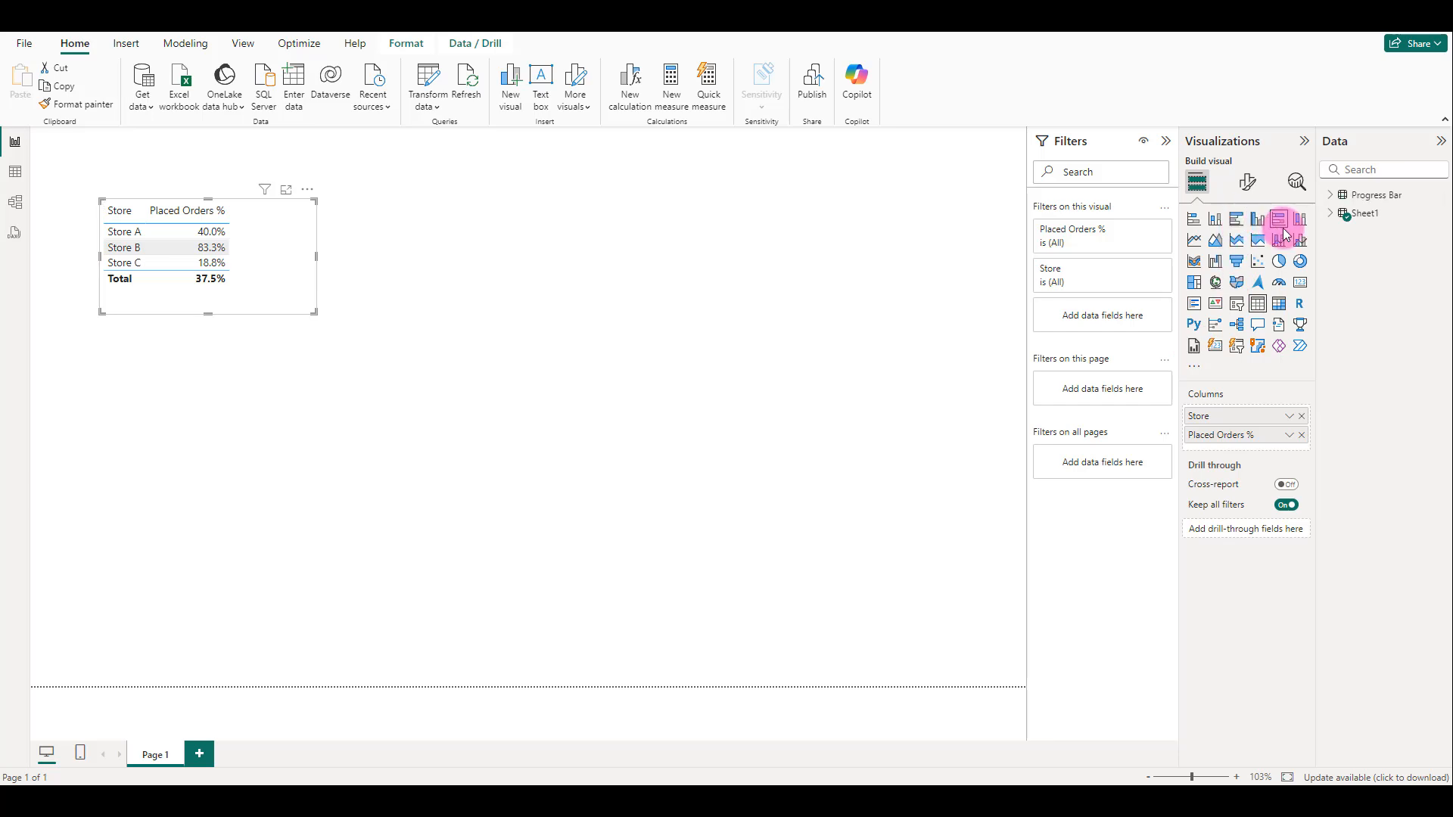
# - Add a measure to the Progress Bar table with the formula Constant_line = 20
pyautogui.click(1358, 200)
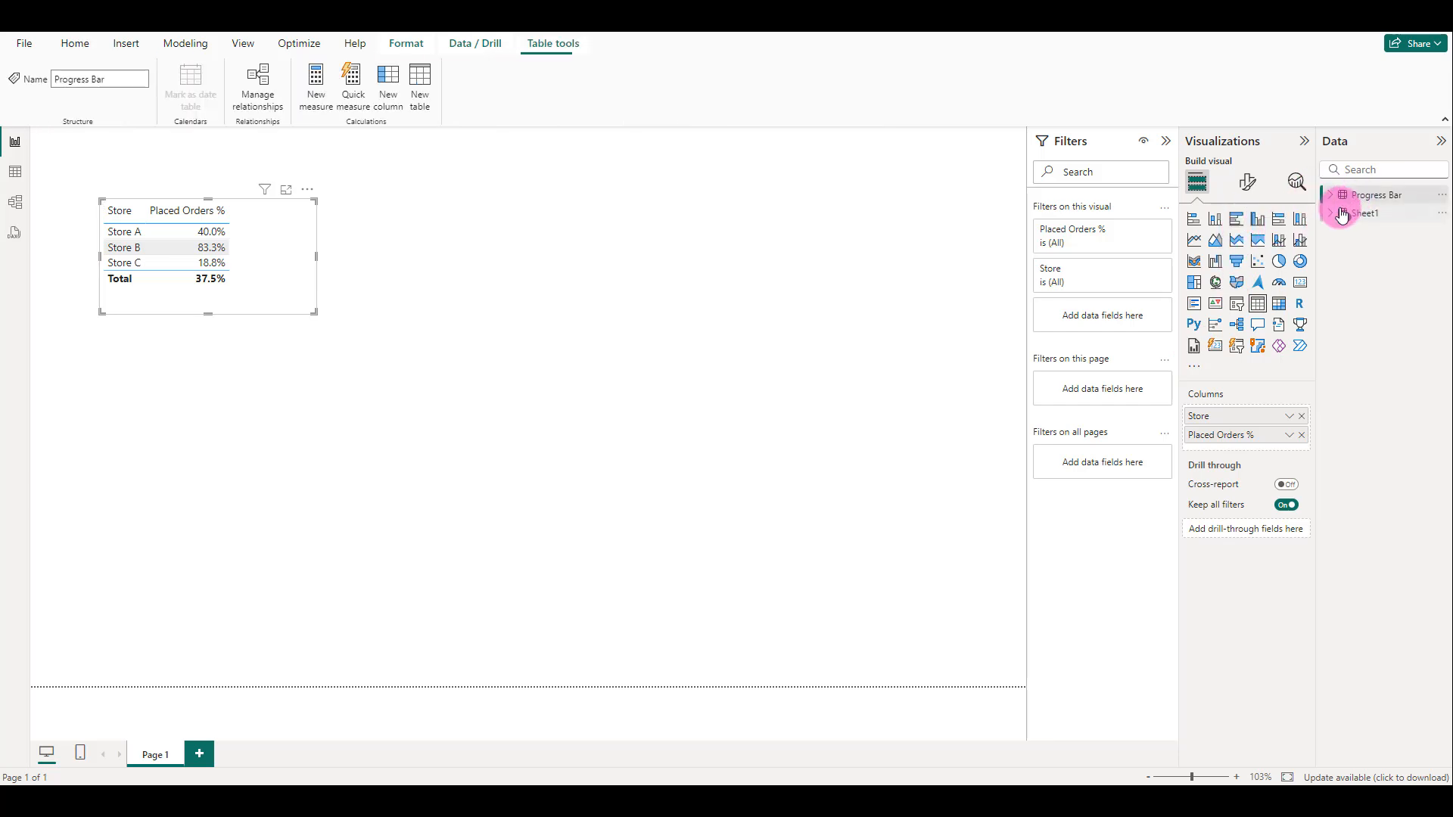
pyautogui.click(314, 84)
pyautogui.write('Cons')
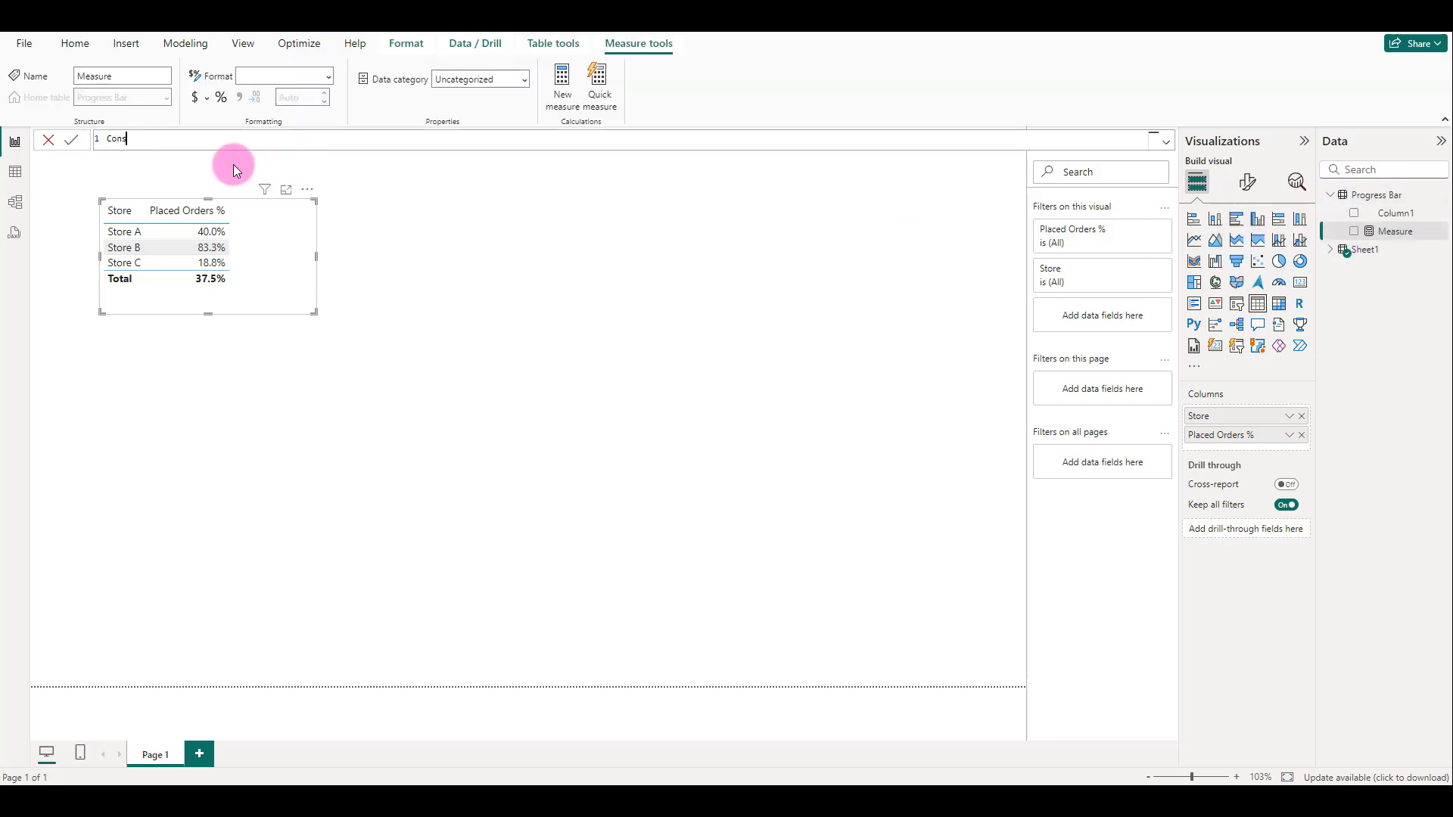
pyautogui.write('tant_line = 20')
pyautogui.press('Return')
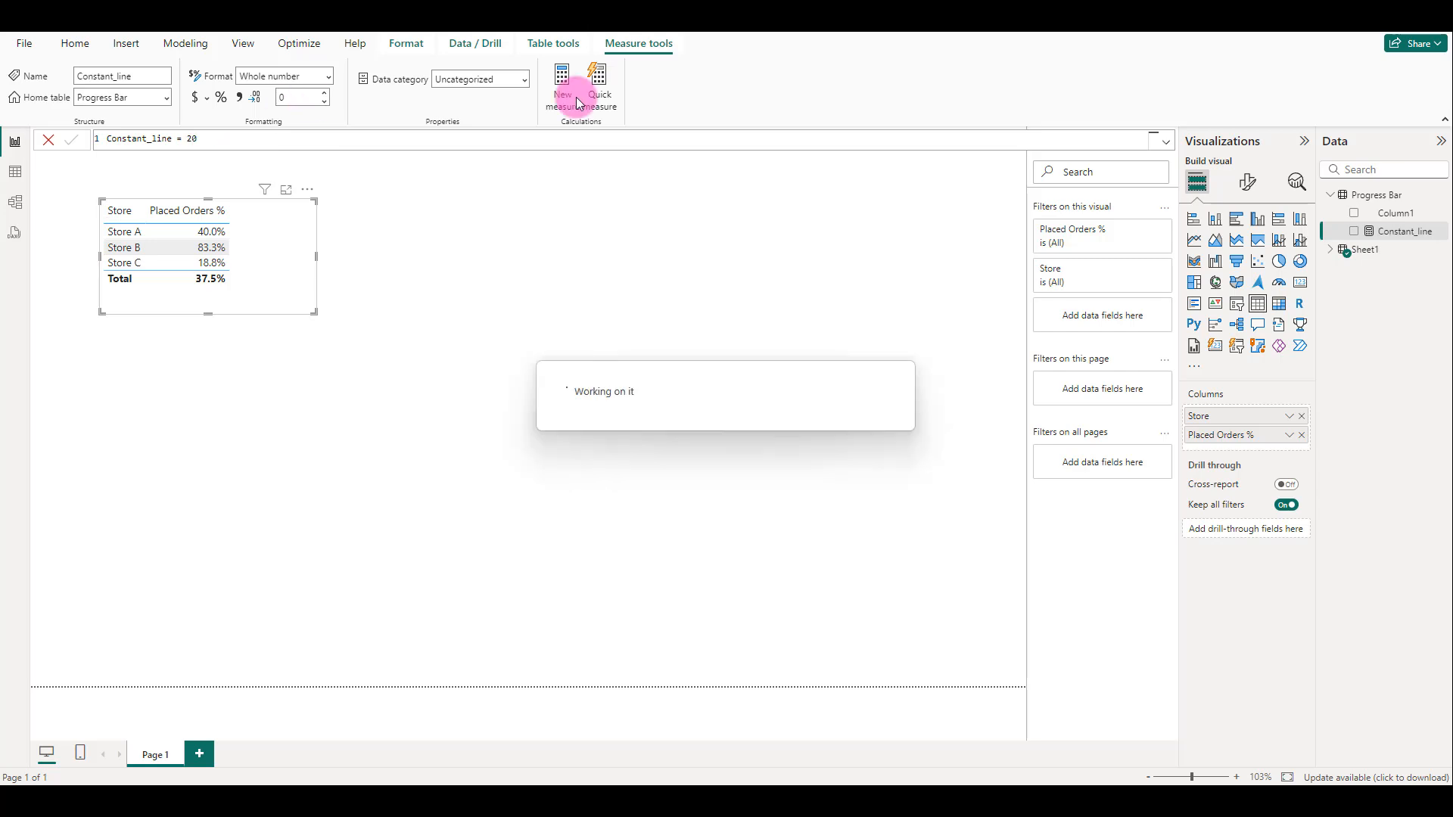
# - Create a calculated table with the formula Progress = GENERATESERIES(0,100,1)
pyautogui.click(1331, 198)
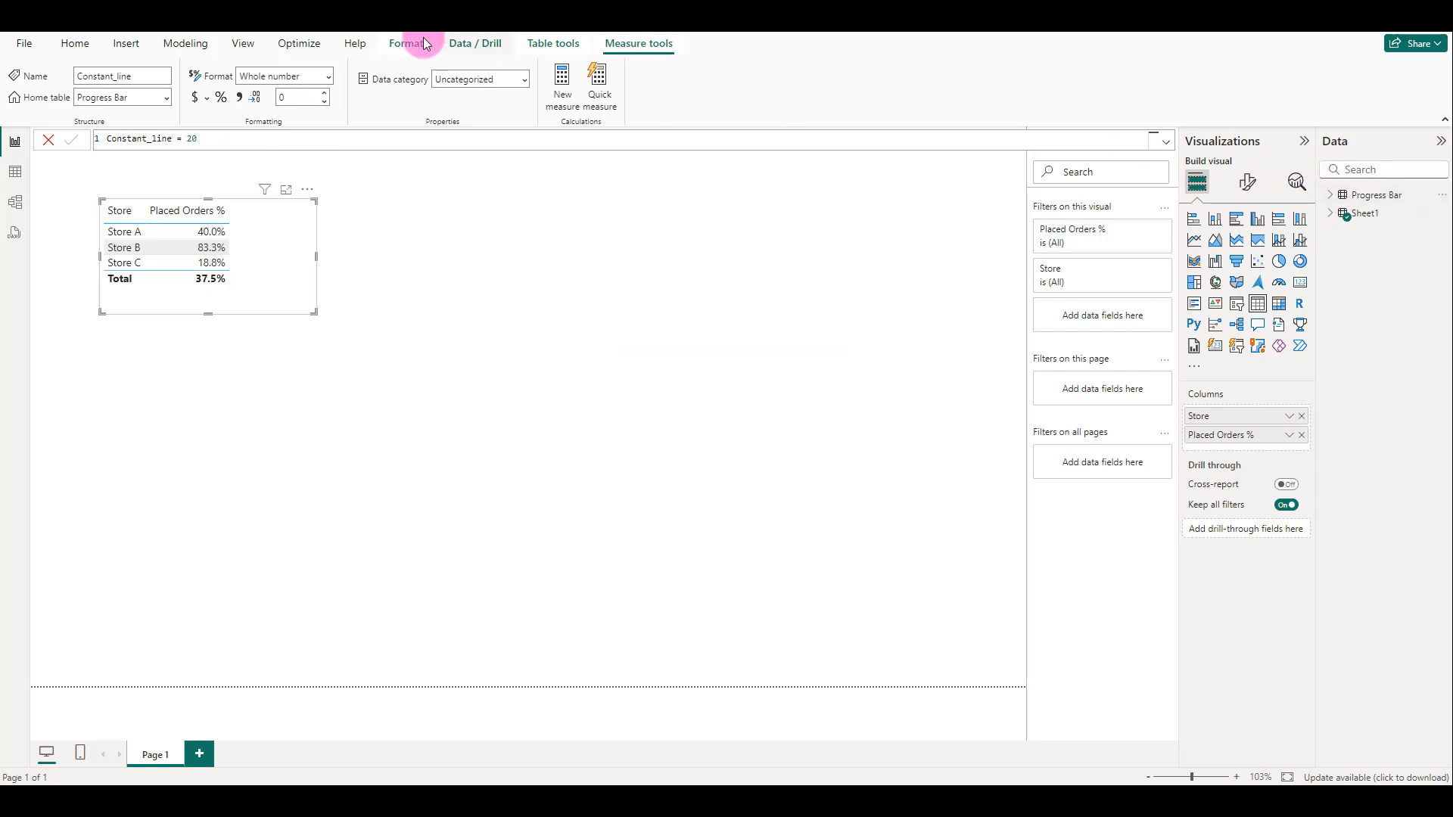
pyautogui.click(189, 47)
pyautogui.click(194, 83)
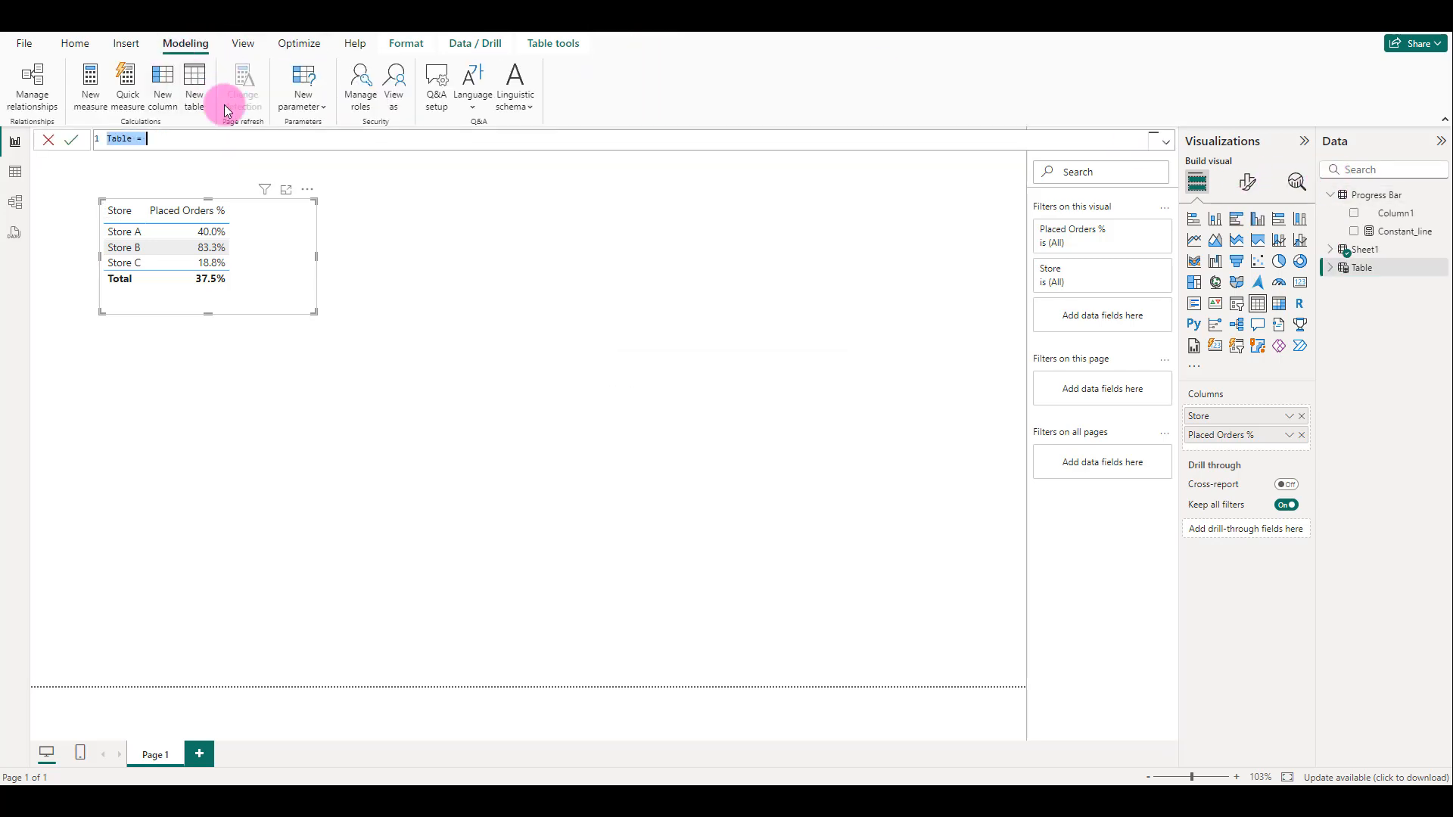
pyautogui.write('P')
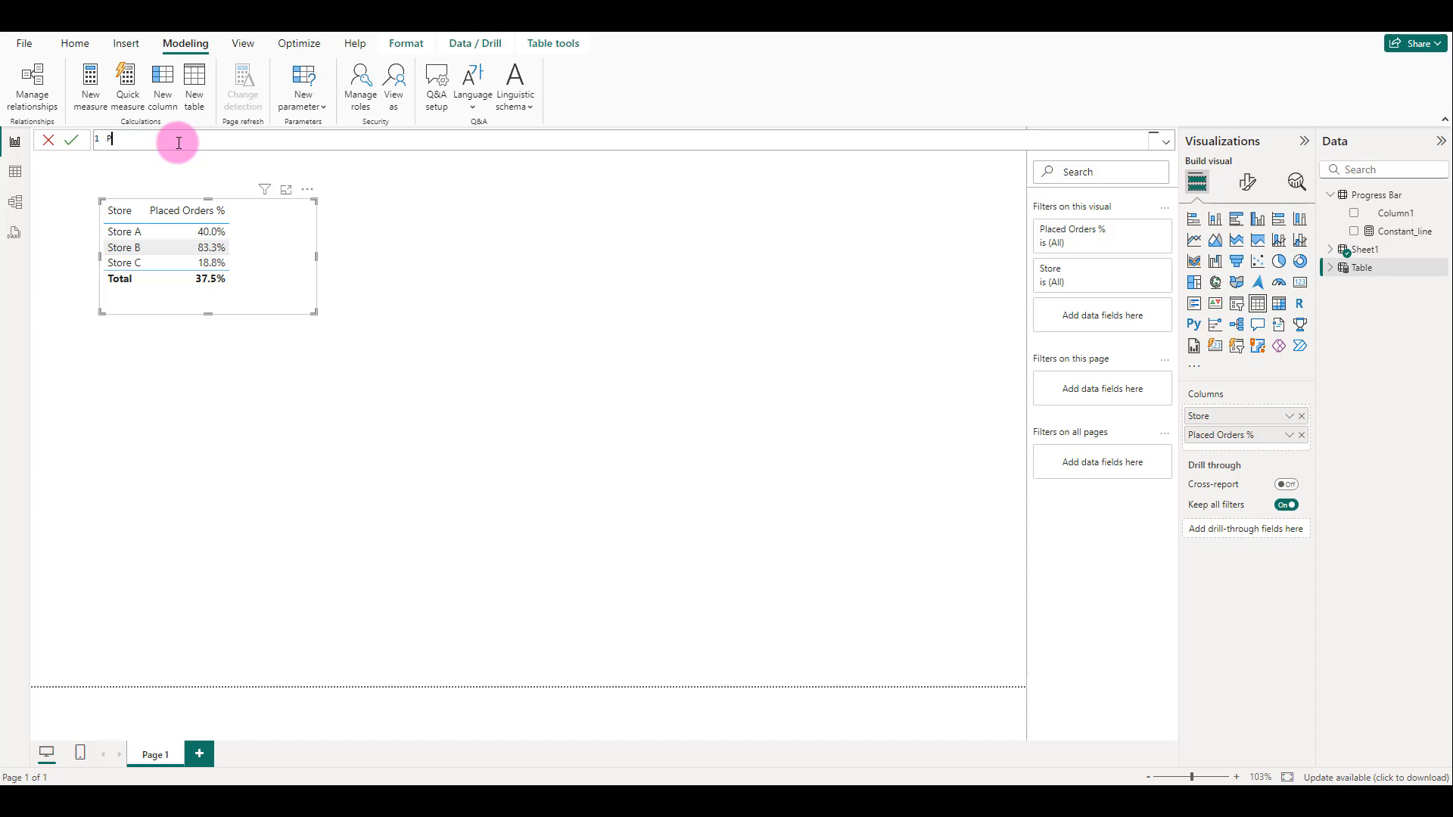
pyautogui.write('rogrees')
pyautogui.write(' =gene')
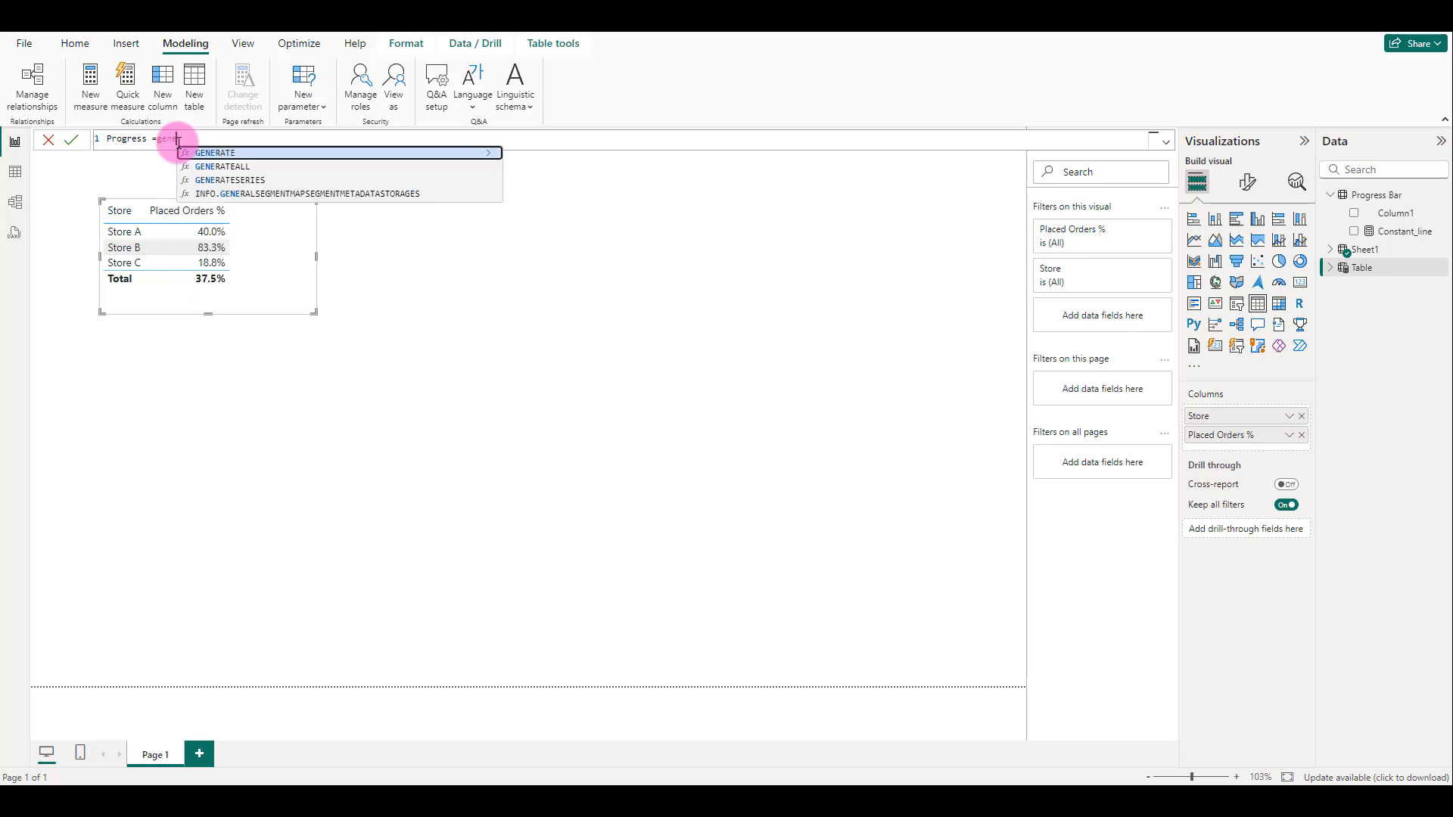
pyautogui.press('Down')
pyautogui.press('Down')
pyautogui.press('Tab')
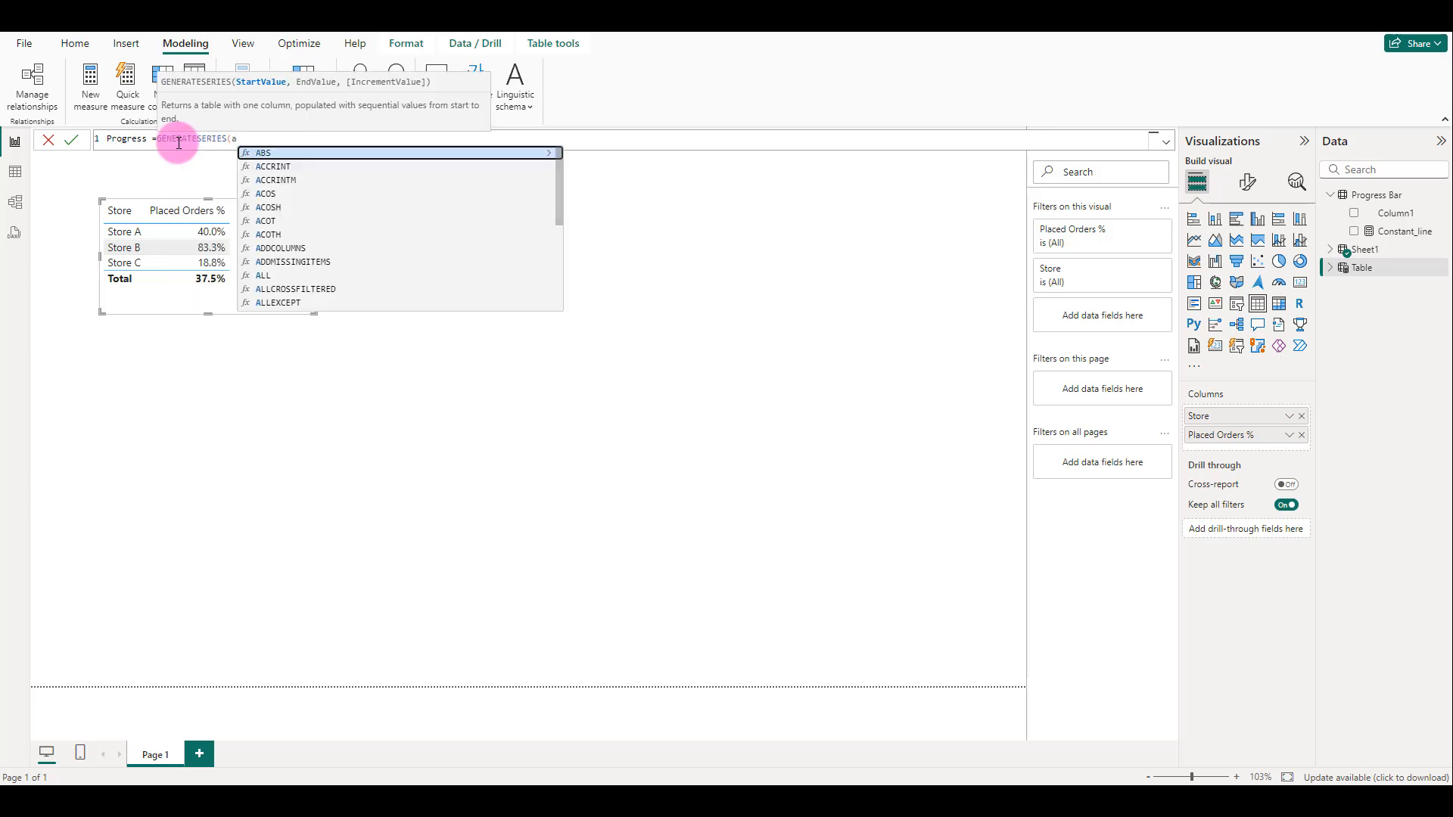
pyautogui.press('BackSpace')
pyautogui.write('0,1')
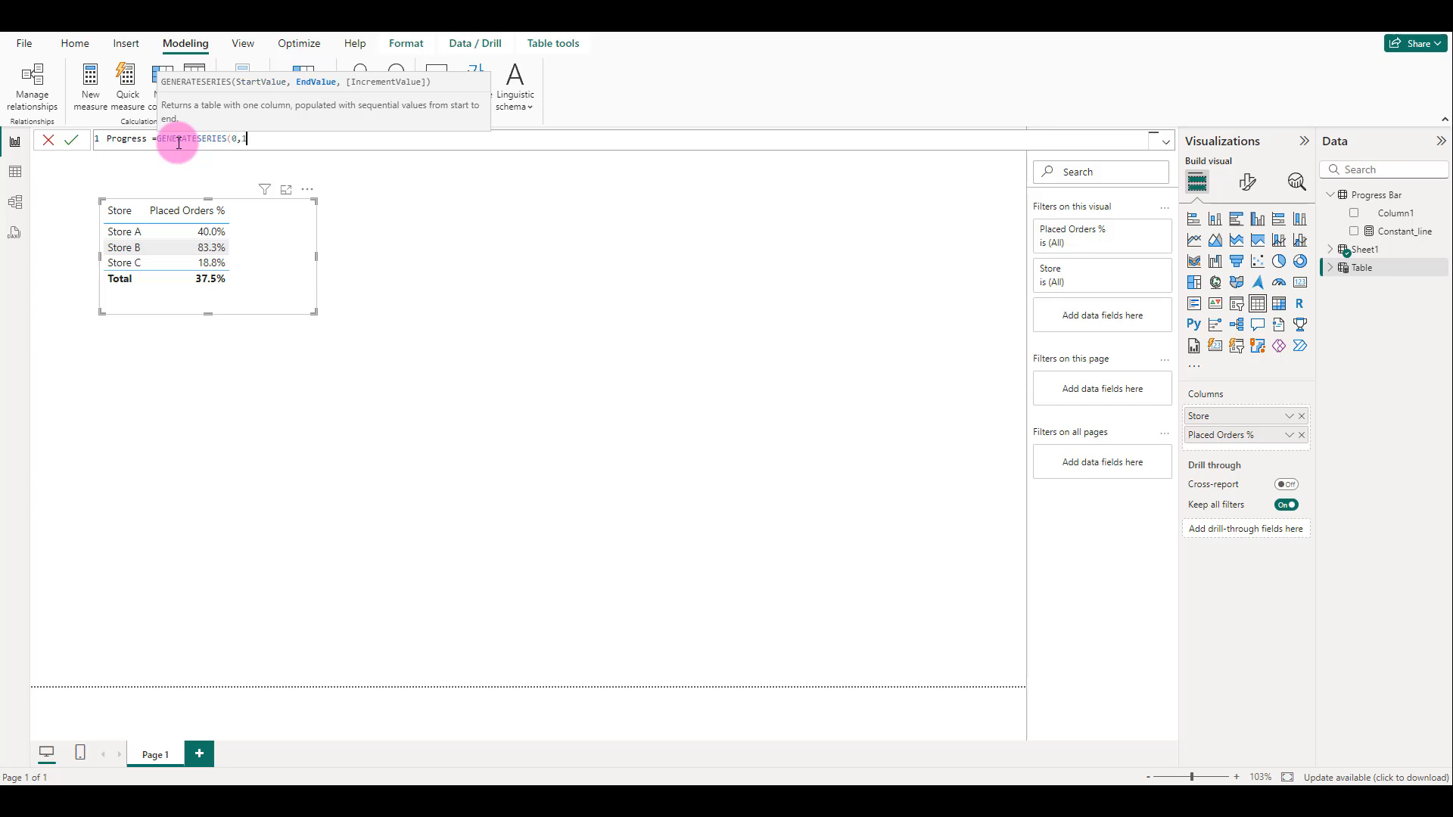
pyautogui.write('00,1)')
pyautogui.press('Return')
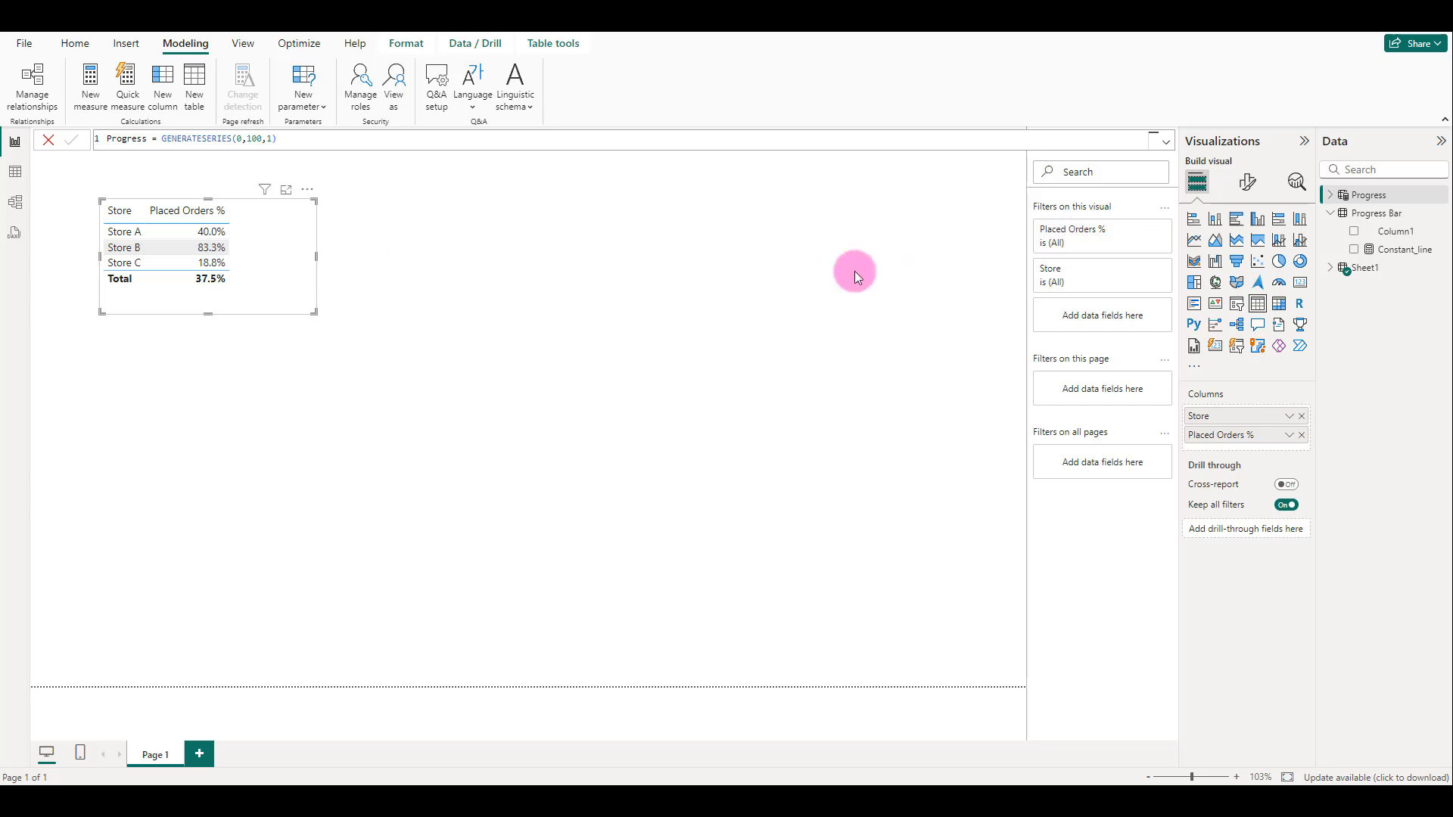
# - Add the calculated column axis = DIVIDE(Progress[Value],100) to the Progress table and format it as a percentage
pyautogui.click(15, 171)
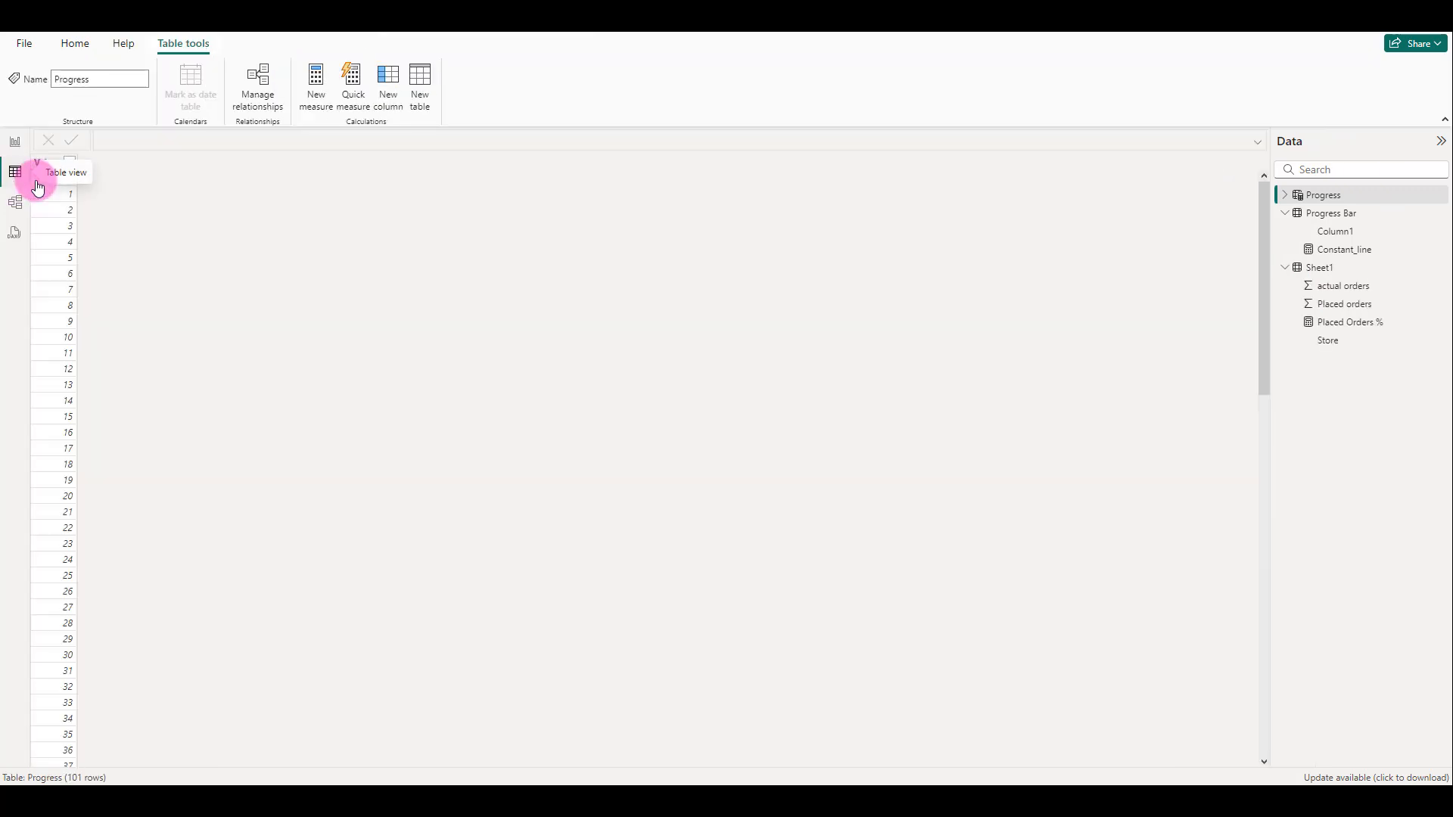
pyautogui.click(386, 84)
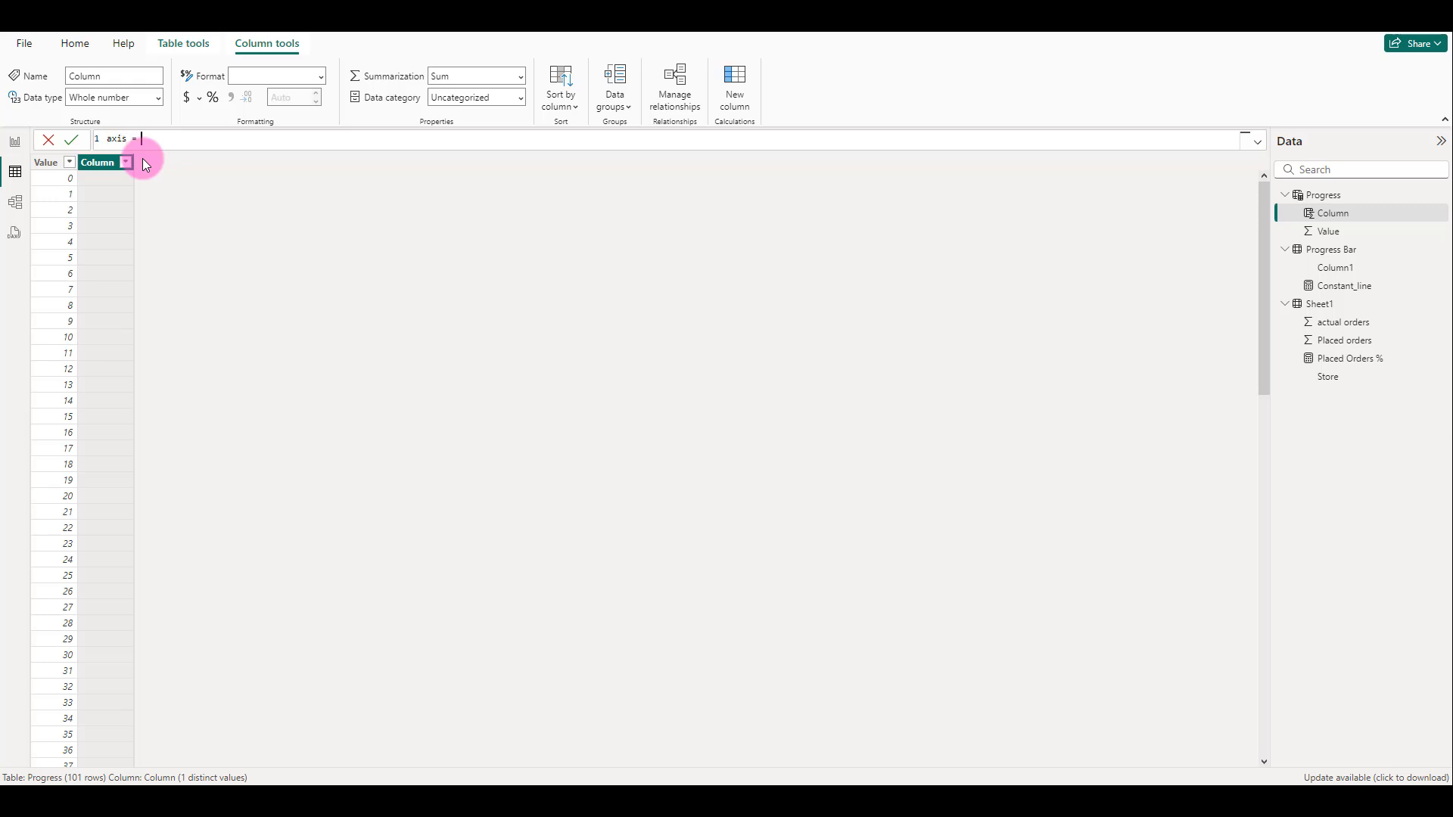
pyautogui.write('axis = value')
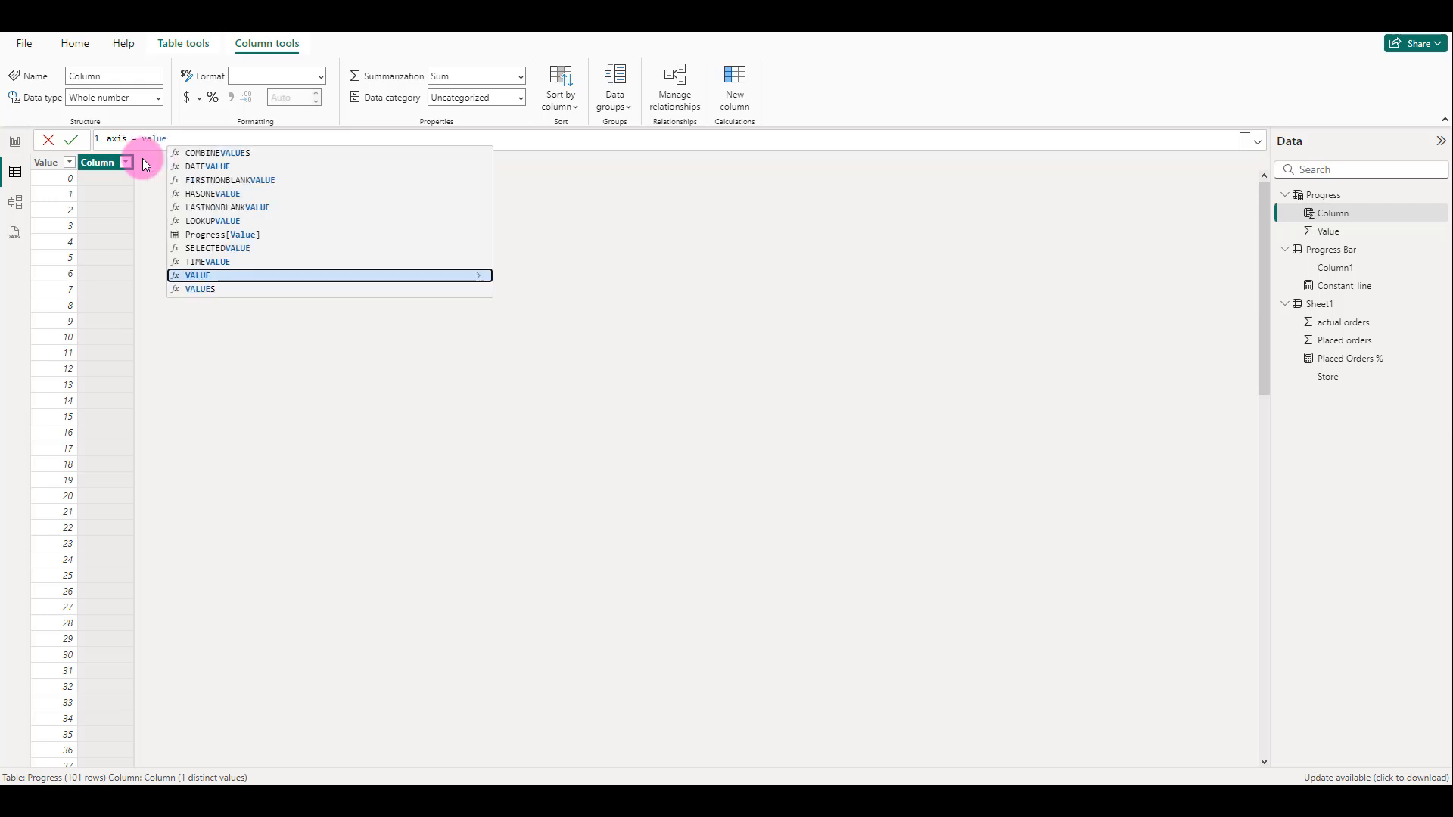
pyautogui.click(257, 233)
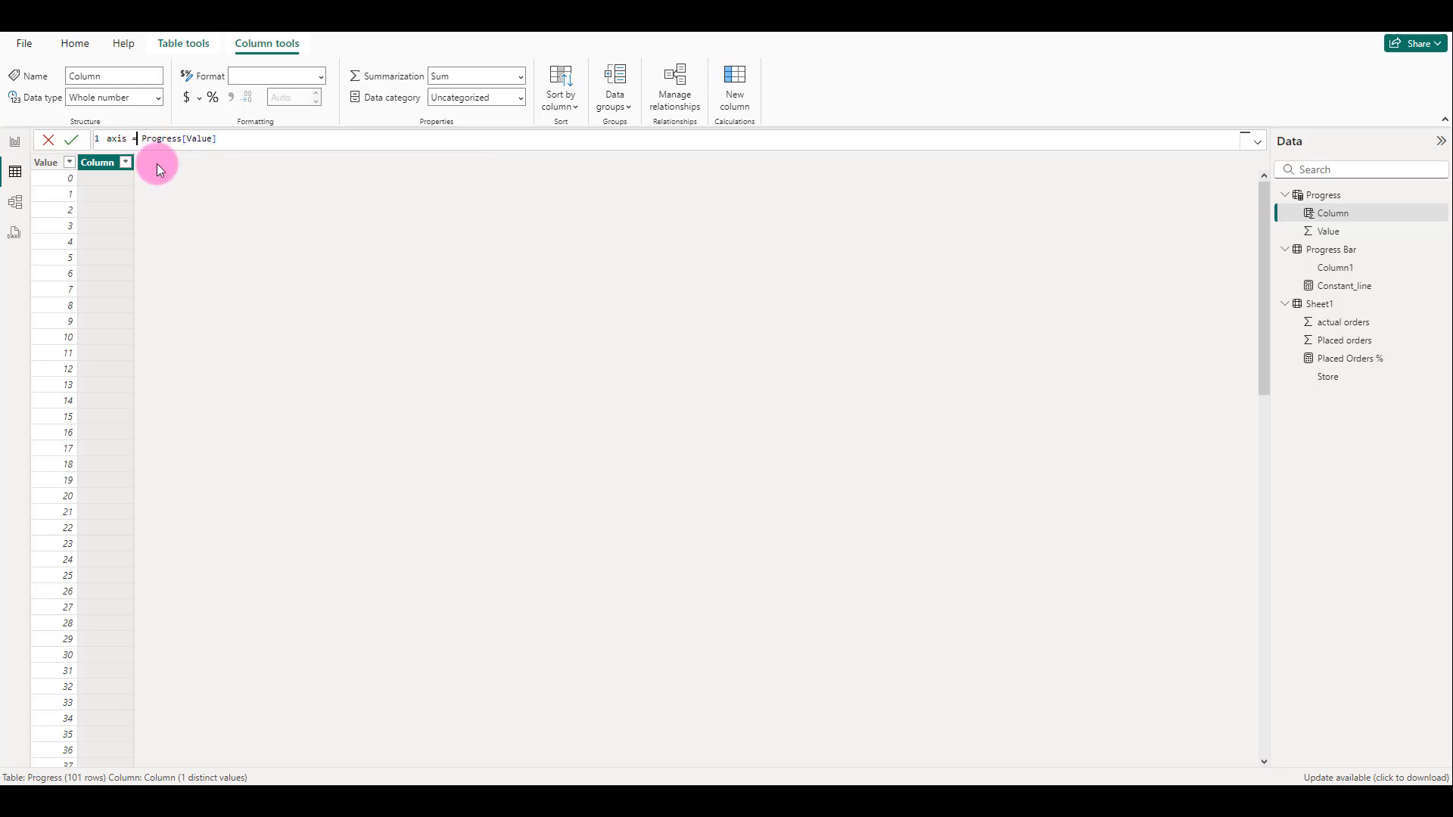
pyautogui.write('DIVIDE(')
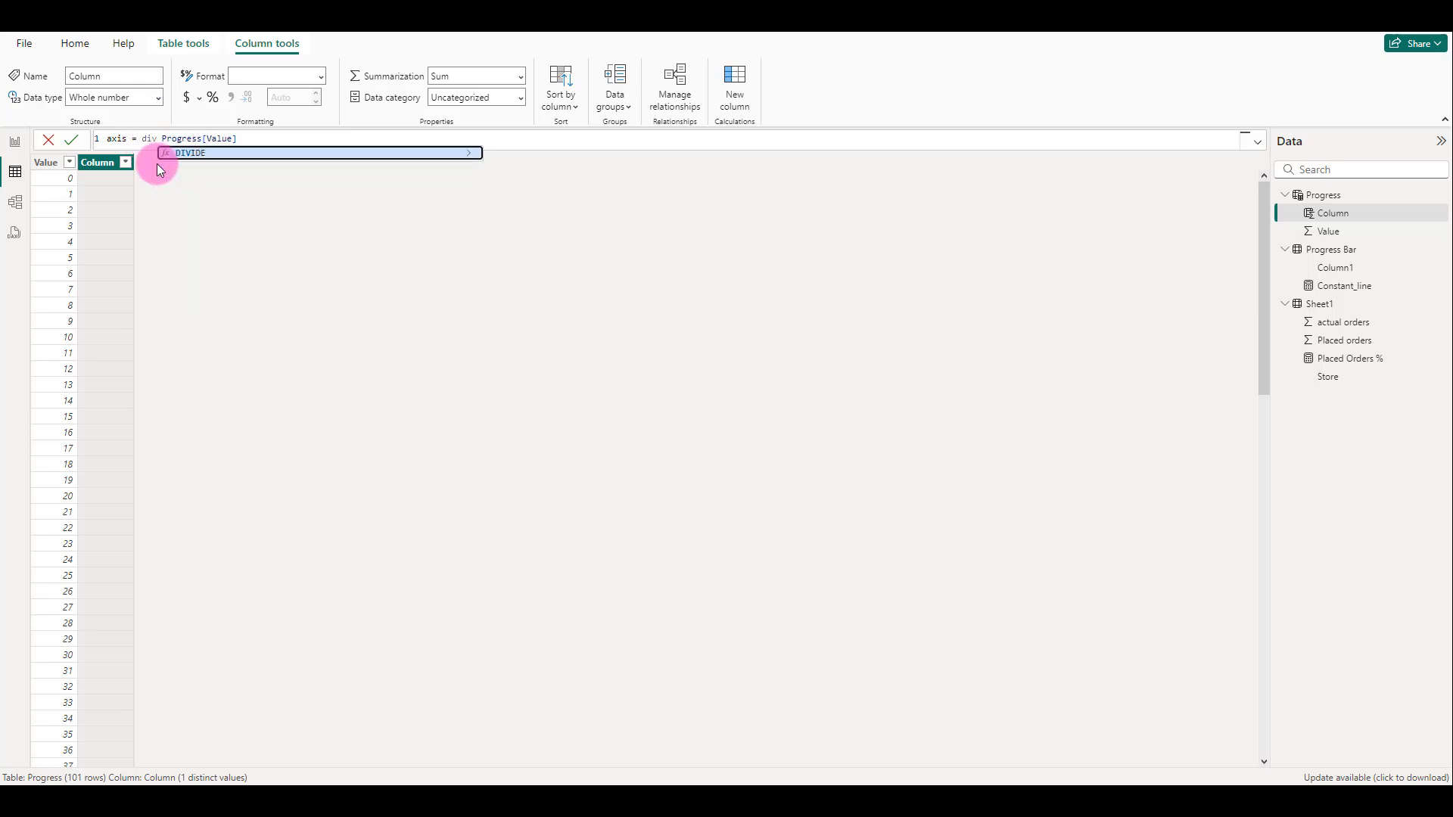
pyautogui.click(278, 140)
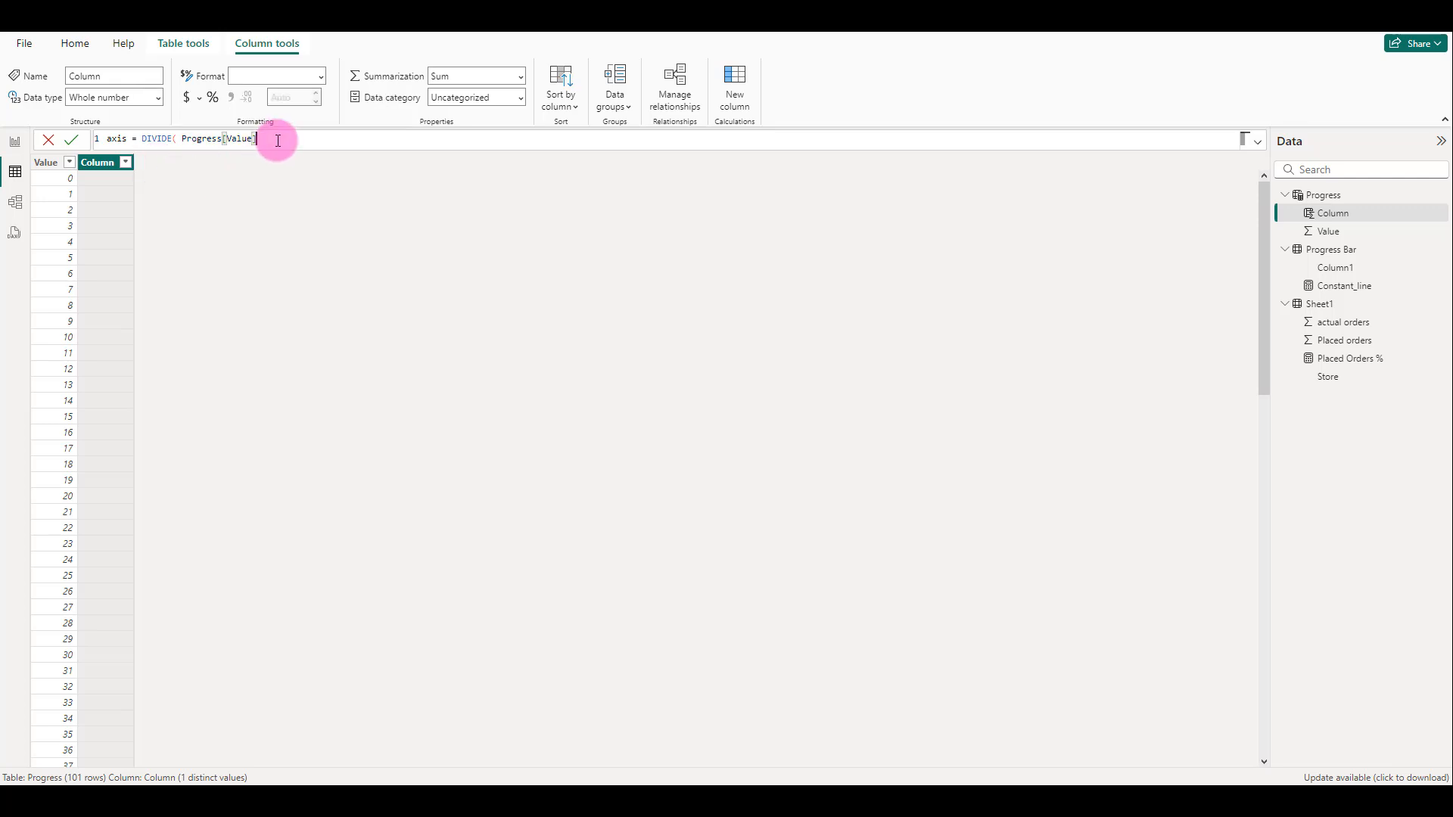
pyautogui.write(',100')
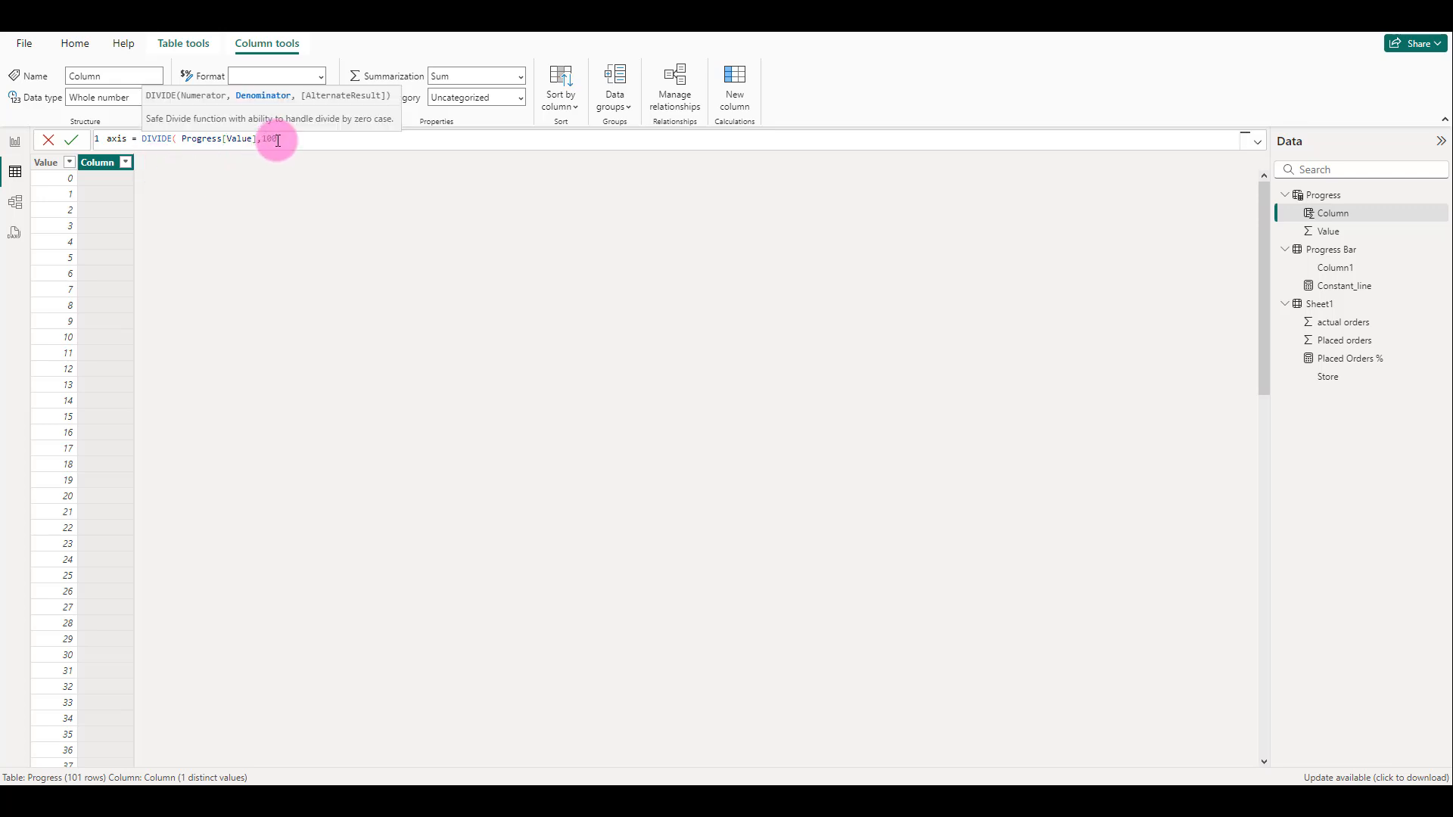
pyautogui.write(')')
pyautogui.press('Return')
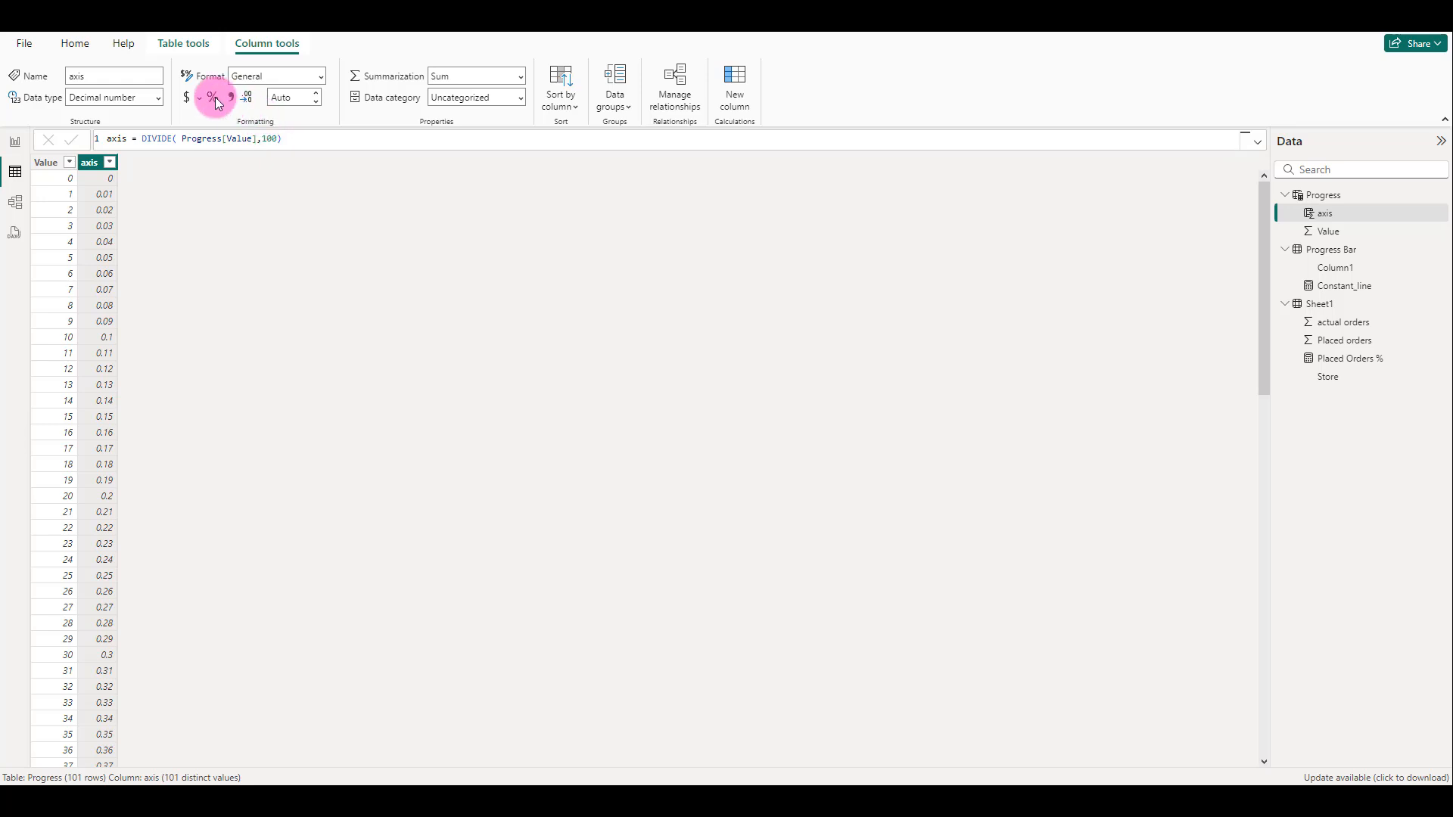
pyautogui.click(212, 98)
# - Add a line chart to the report page, place it beside and below the store table, and make it taller and wider
pyautogui.click(16, 142)
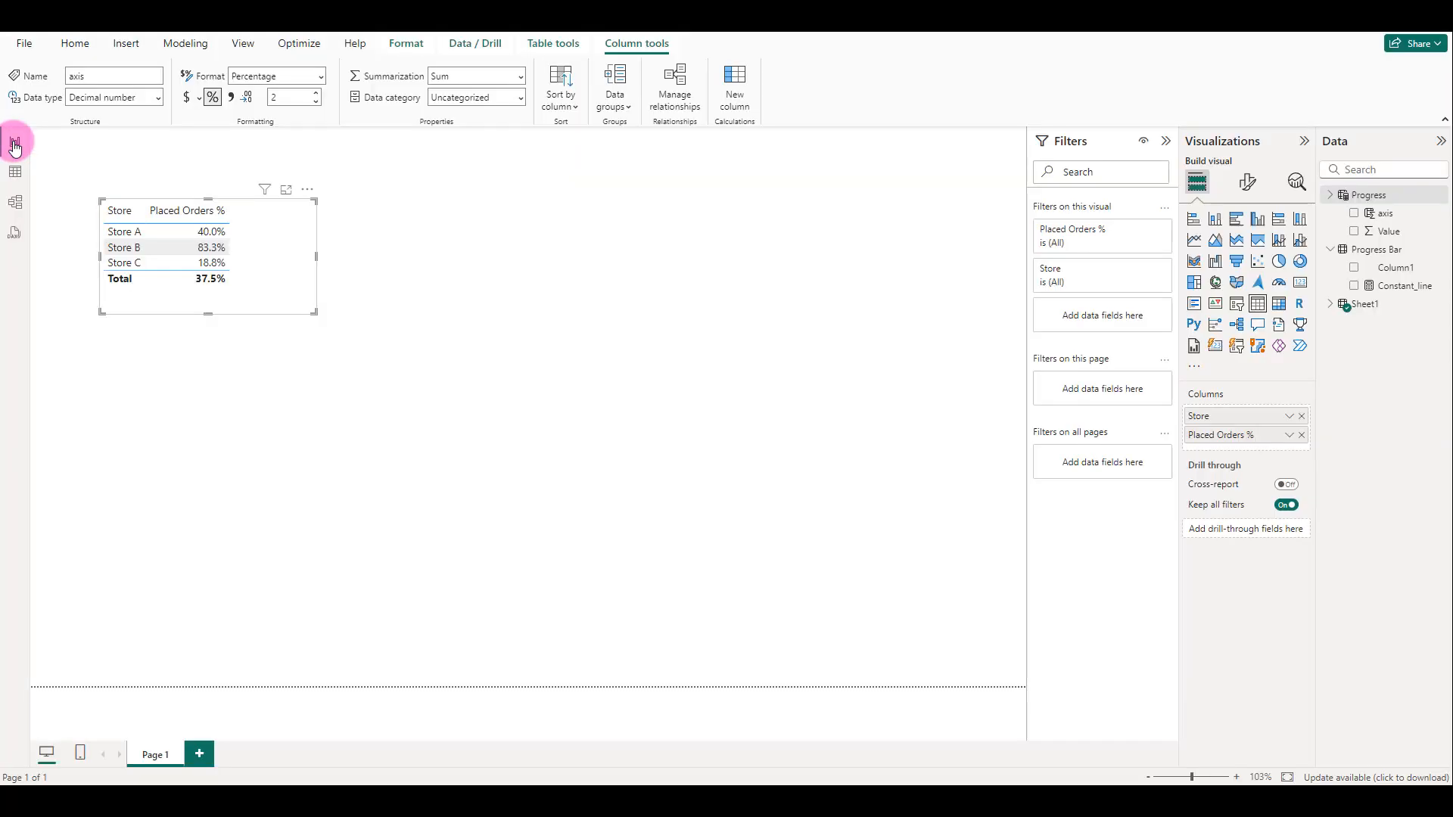
pyautogui.click(637, 411)
pyautogui.click(1194, 240)
pyautogui.moveTo(263, 411); pyautogui.dragTo(621, 397)
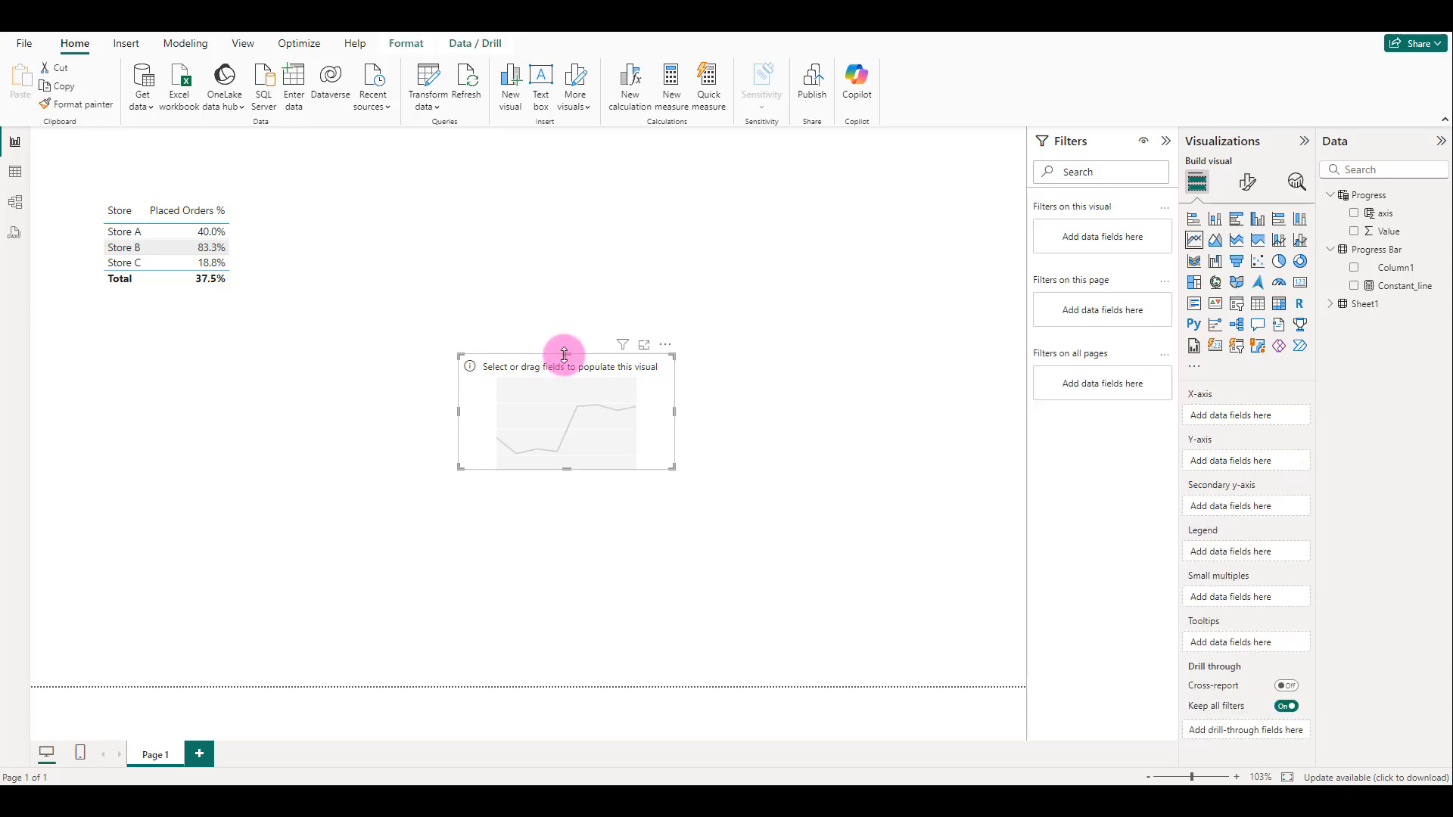
pyautogui.moveTo(567, 353); pyautogui.dragTo(566, 297)
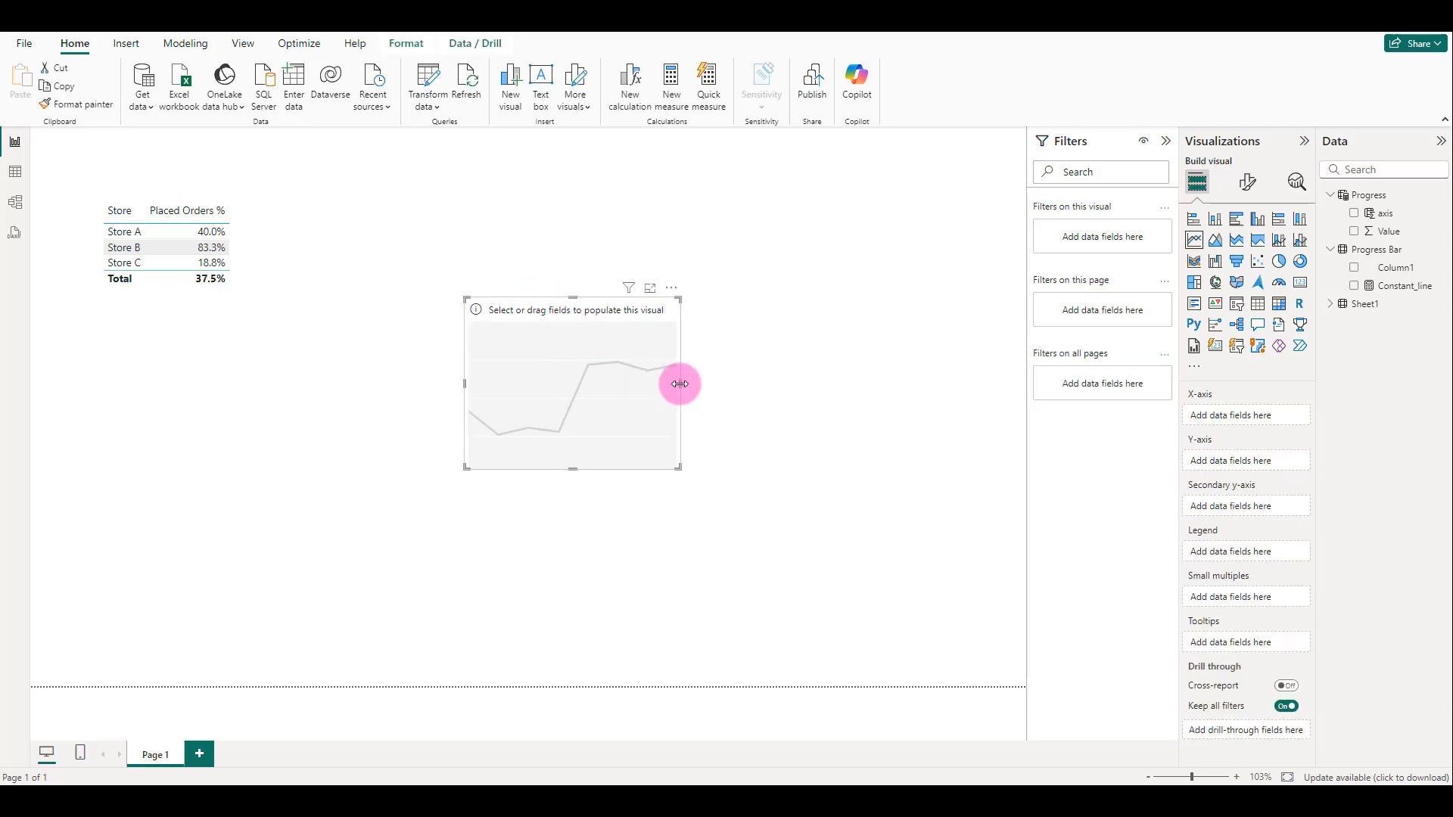
pyautogui.moveTo(674, 384); pyautogui.dragTo(952, 371)
# - Assign the Progress table's axis column to the line chart's X-axis and the Constant_line measure to its Y-axis
pyautogui.moveTo(1385, 214); pyautogui.dragTo(1270, 413)
pyautogui.moveTo(1392, 285); pyautogui.dragTo(1262, 471)
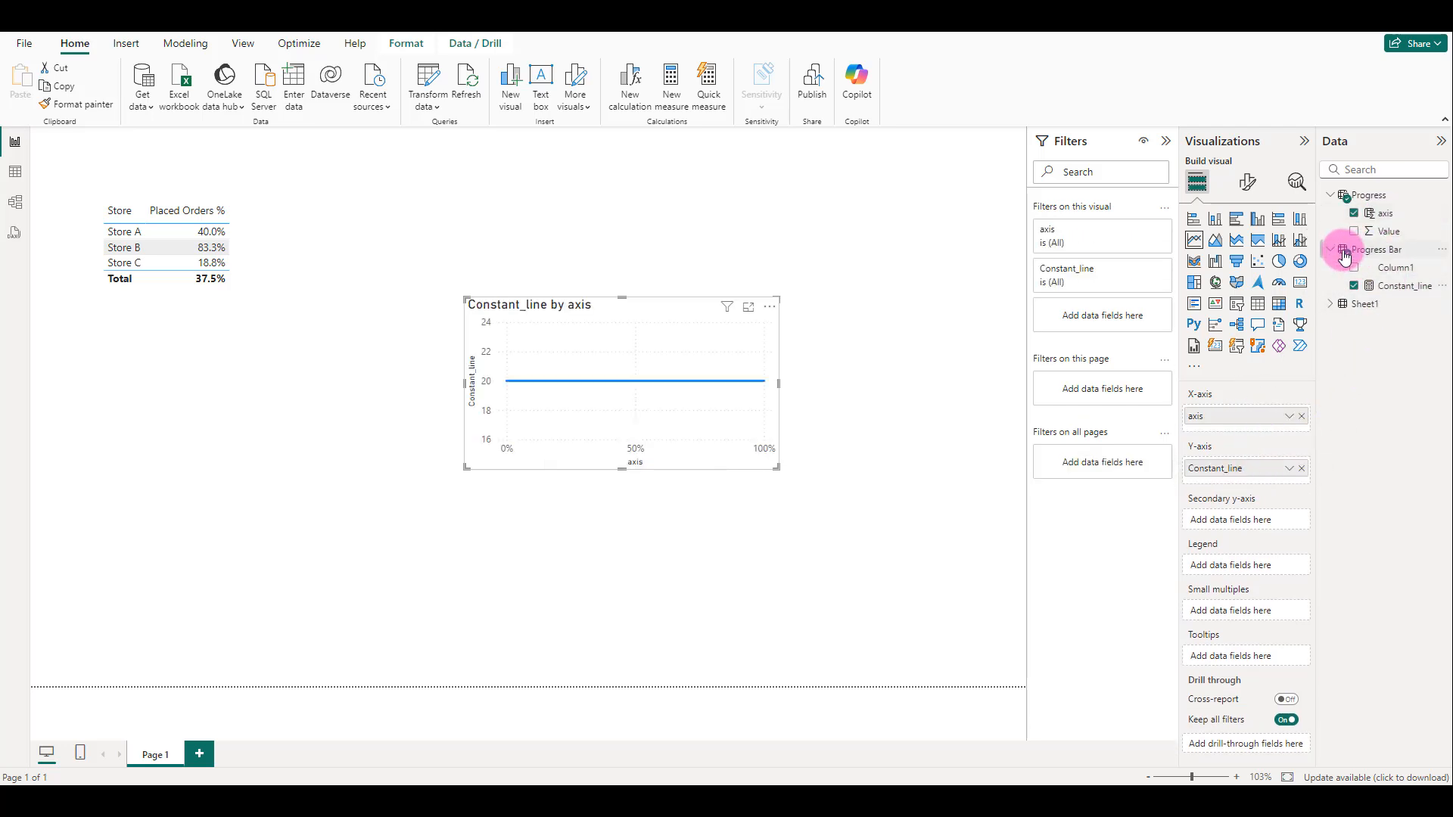
pyautogui.click(1330, 195)
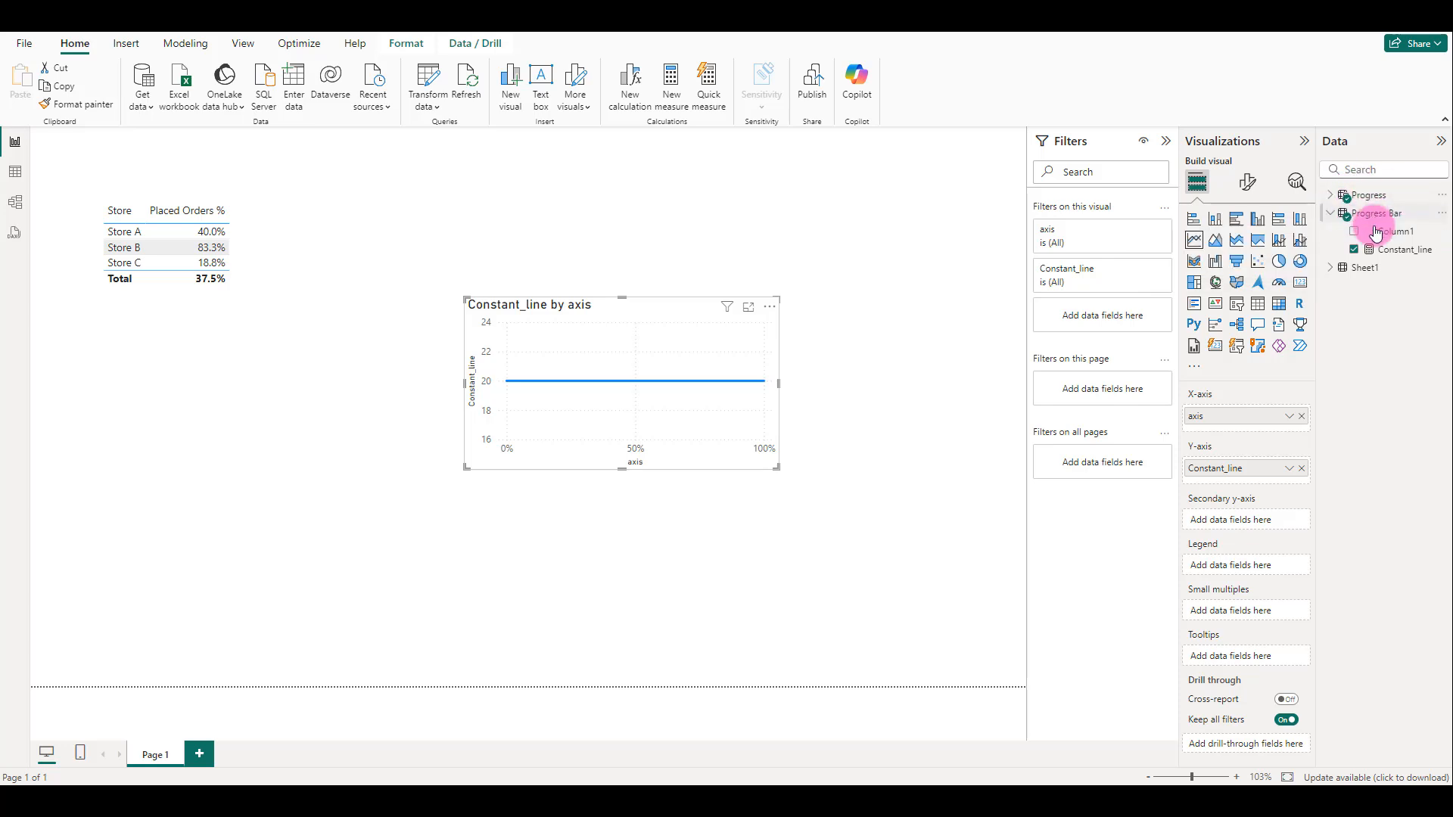
# - Create the measure Progress_placedOrders = IF(MAX(Progress[axis])<= [Placed Orders %],20) in the Progress Bar table
pyautogui.click(1378, 215)
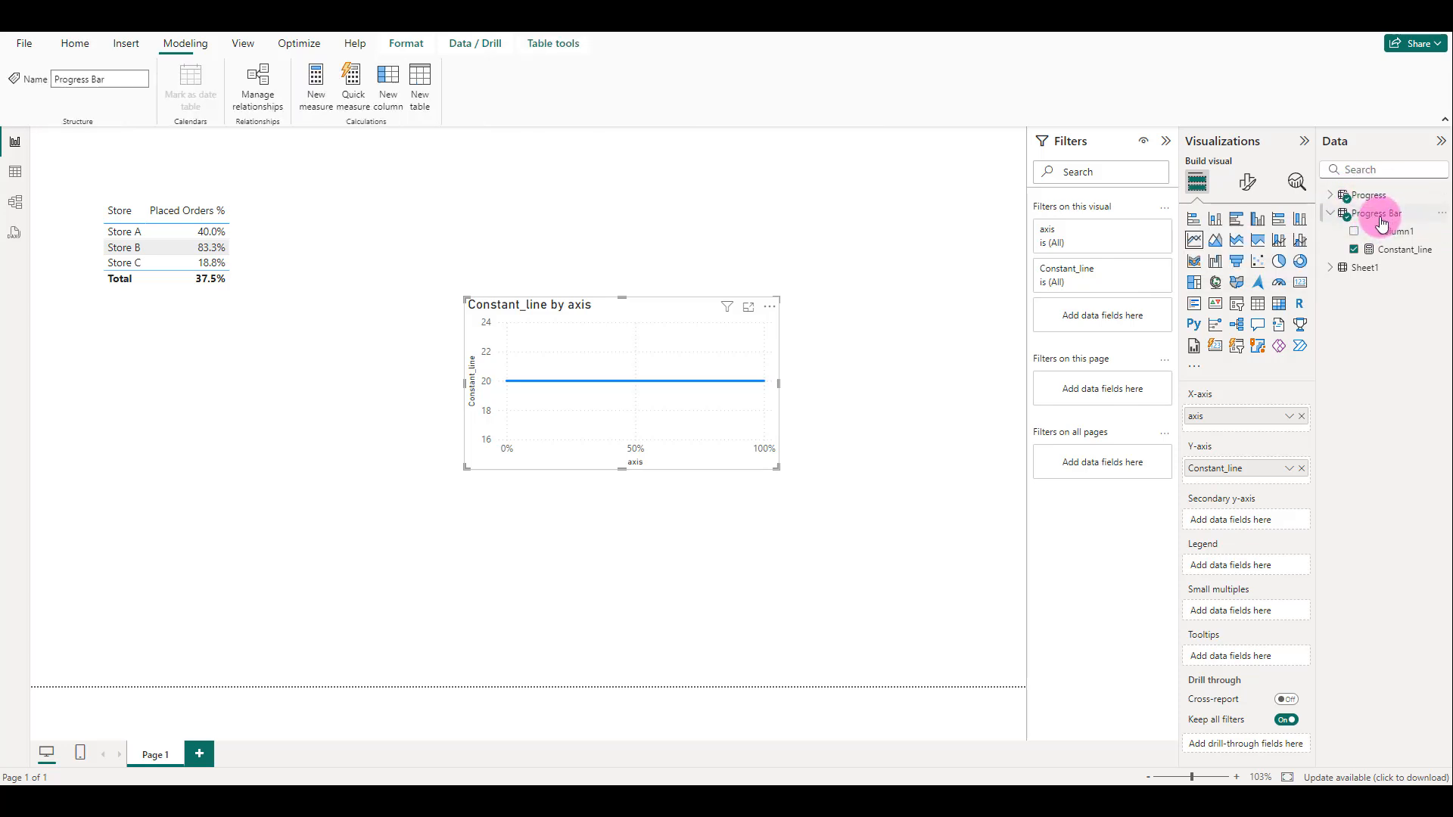
pyautogui.click(316, 83)
pyautogui.write('Pro')
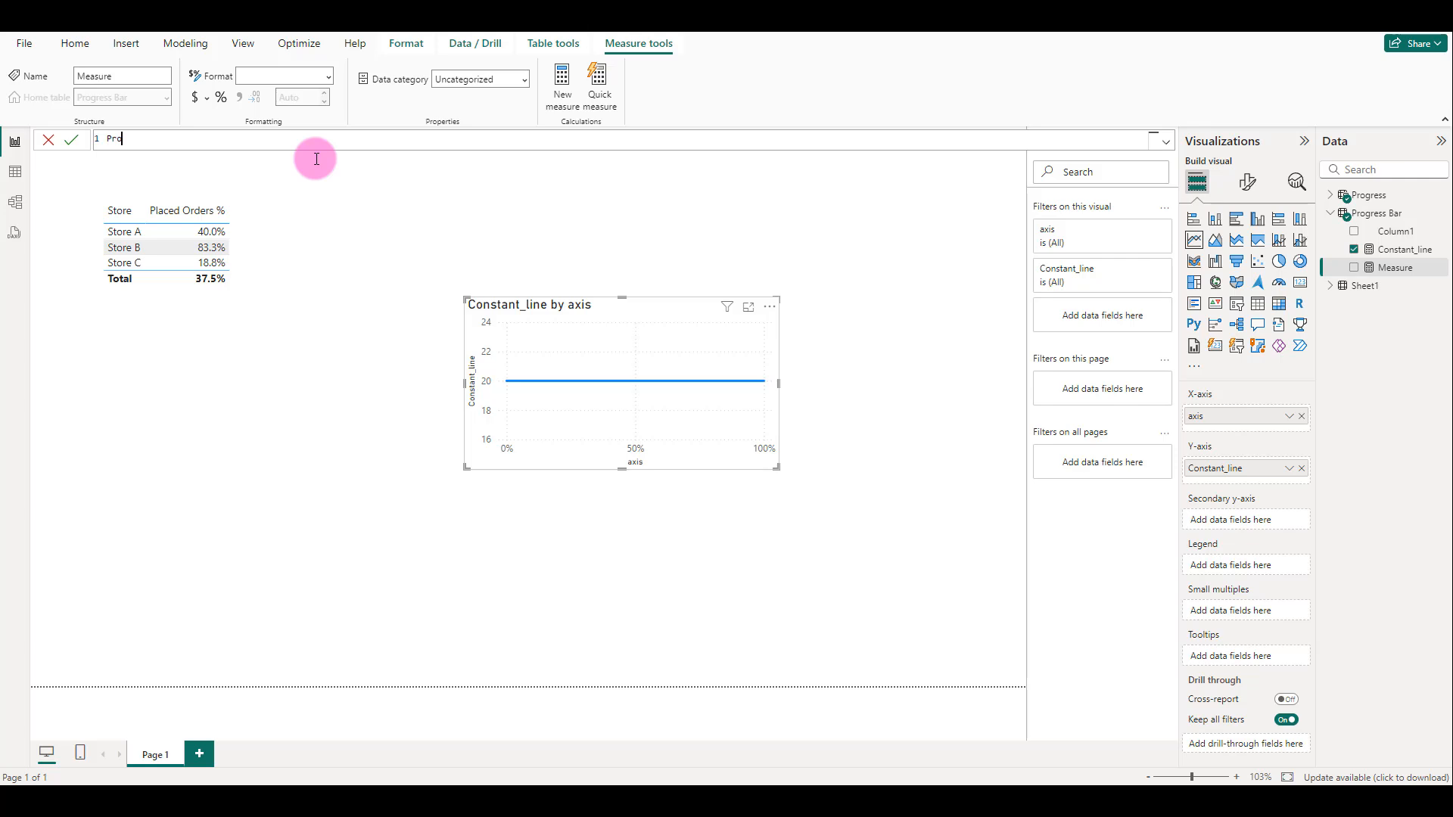
pyautogui.write('gree')
pyautogui.write('s_c')
pyautogui.press('BackSpace')
pyautogui.write('placedOrders = IF(m')
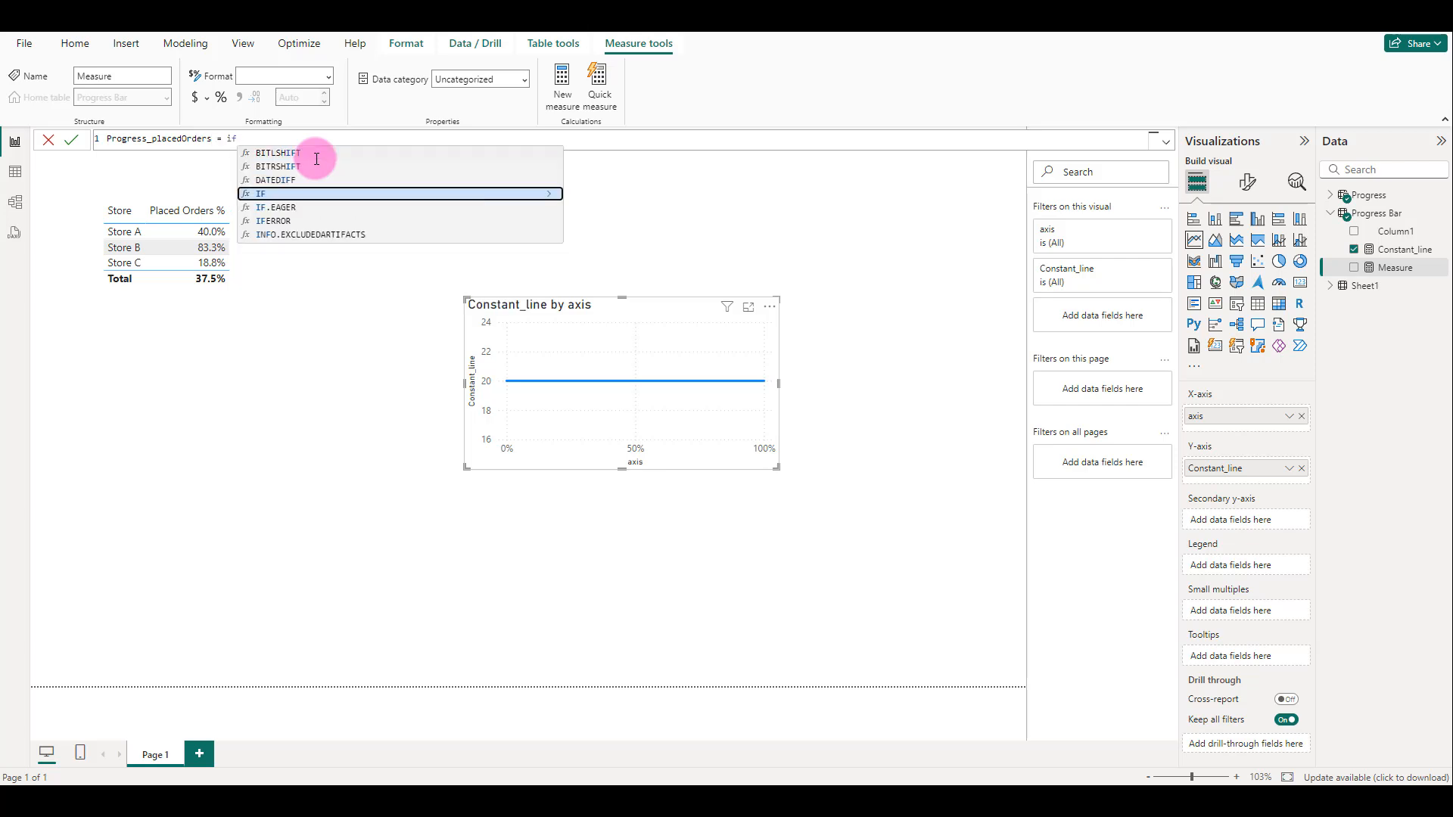
pyautogui.write('ax')
pyautogui.press('Tab')
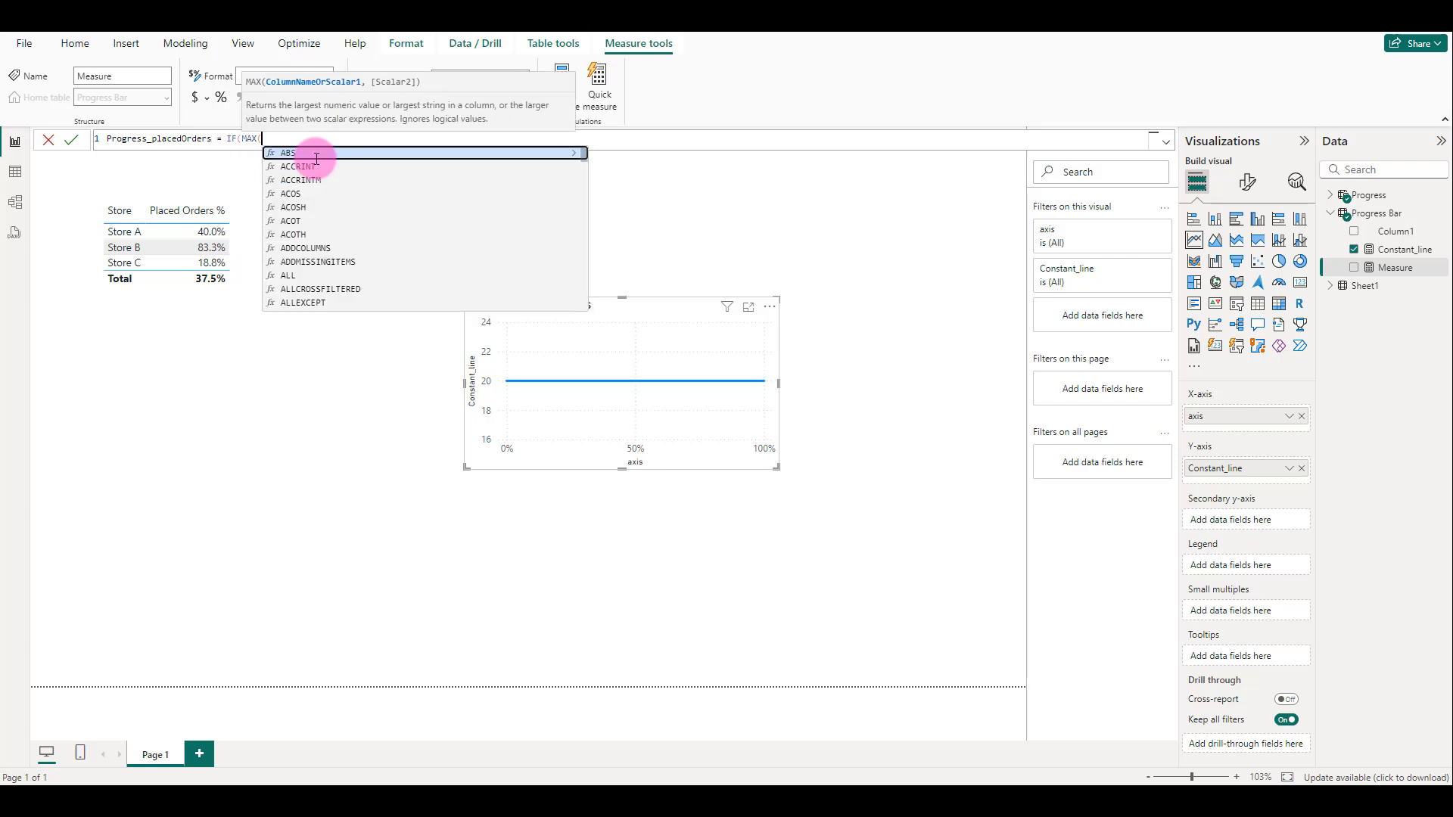
pyautogui.write('prog')
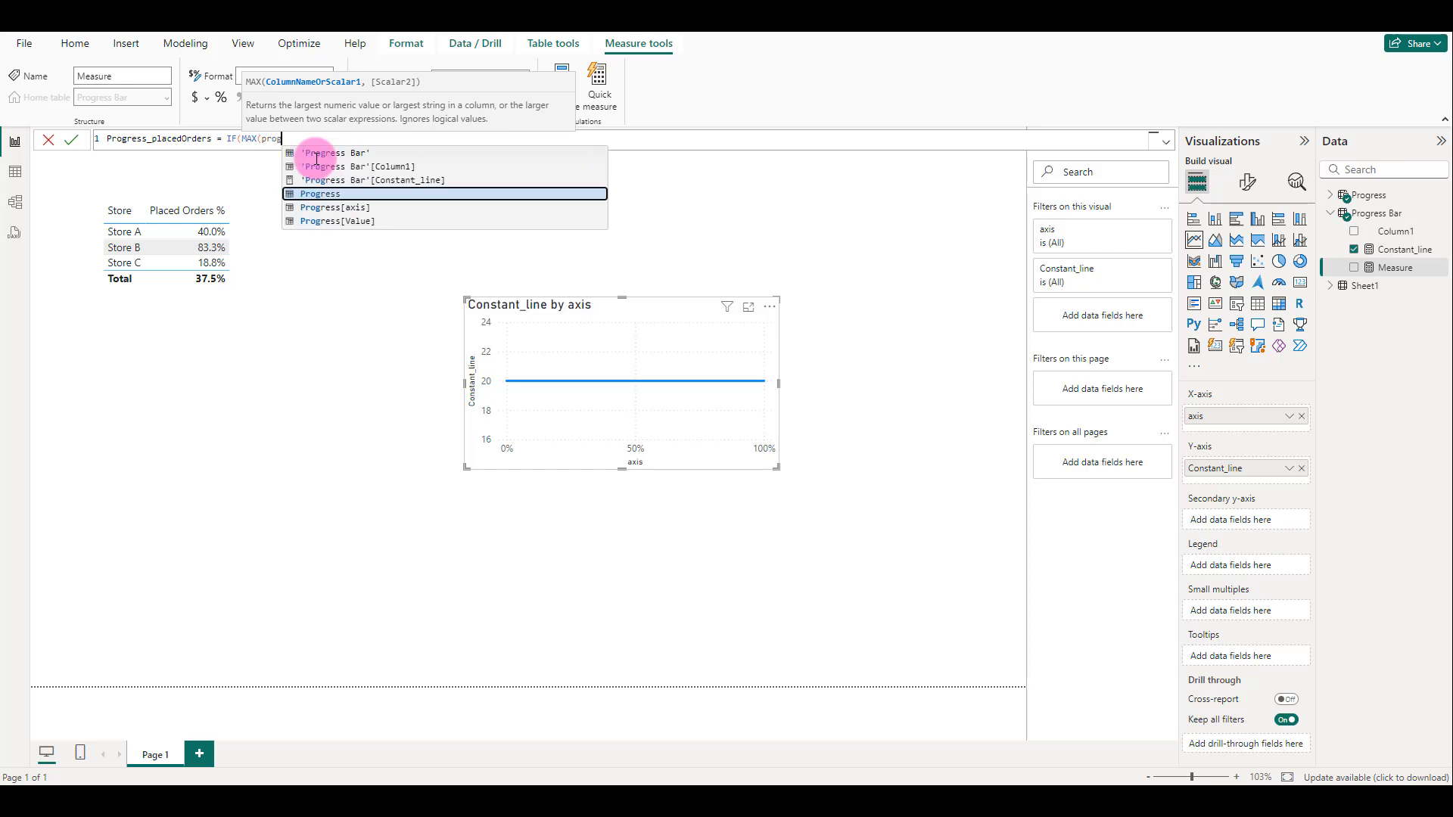
pyautogui.doubleClick(323, 207)
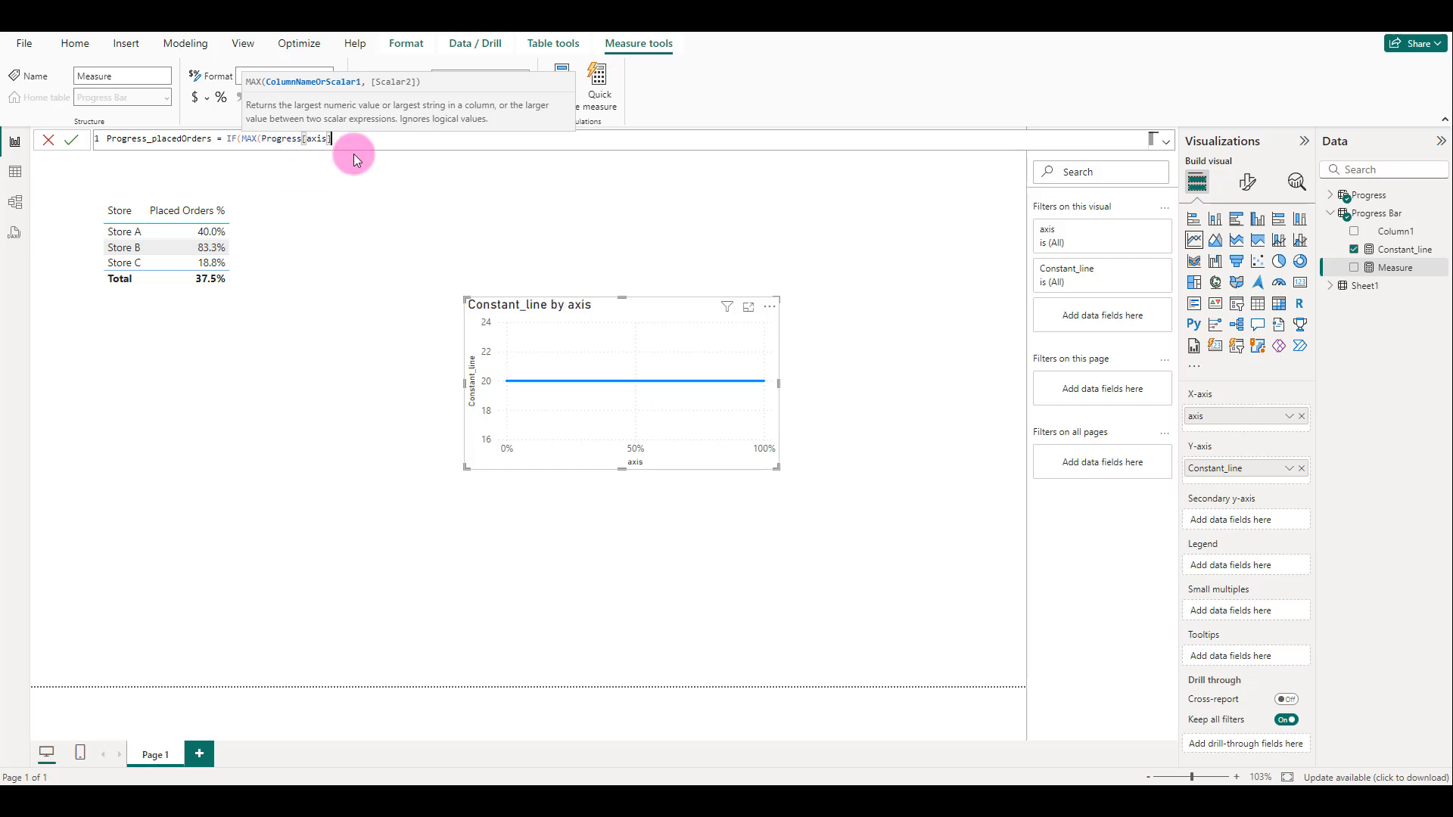
pyautogui.write(')<=')
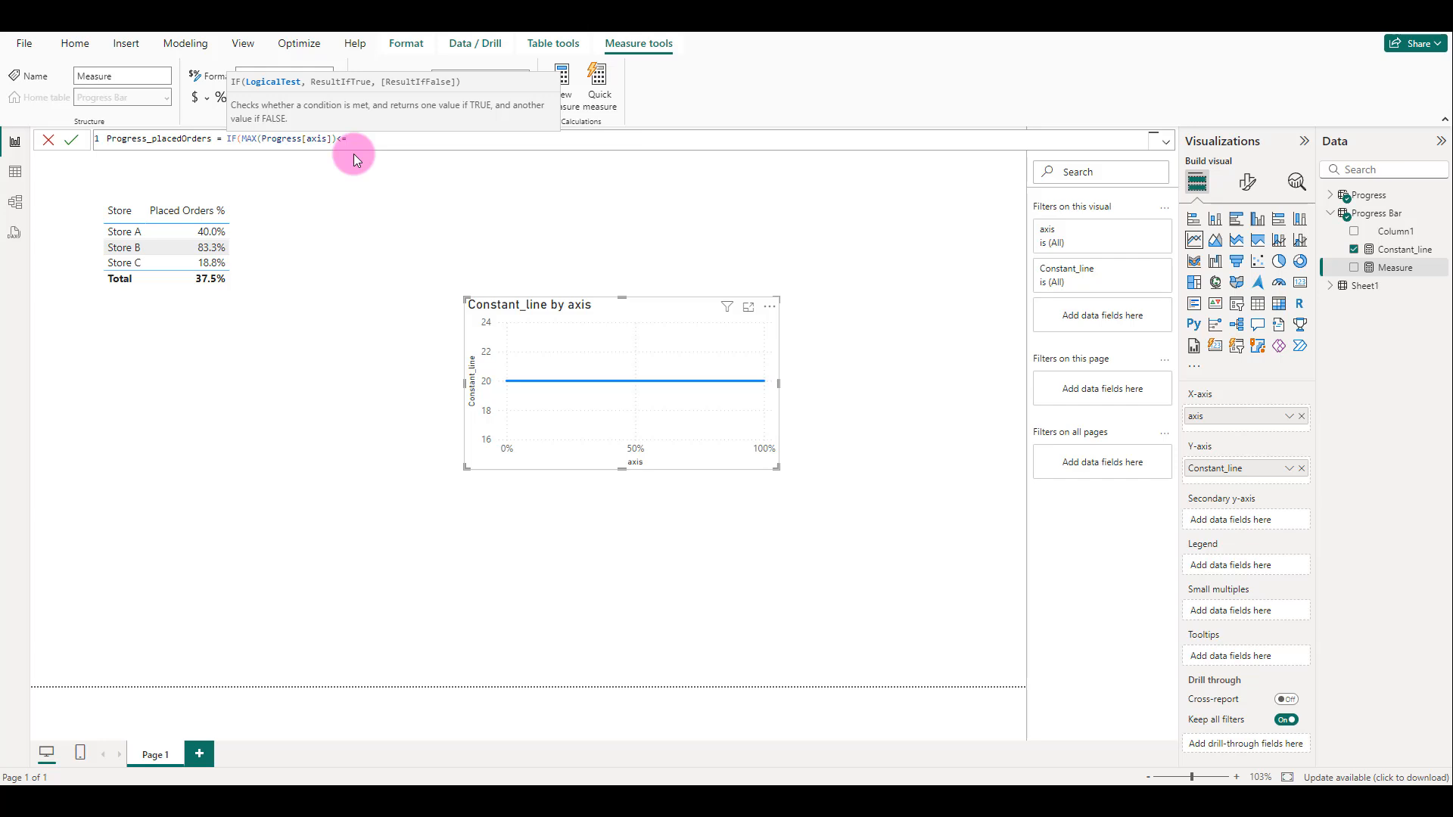
pyautogui.write(' pla')
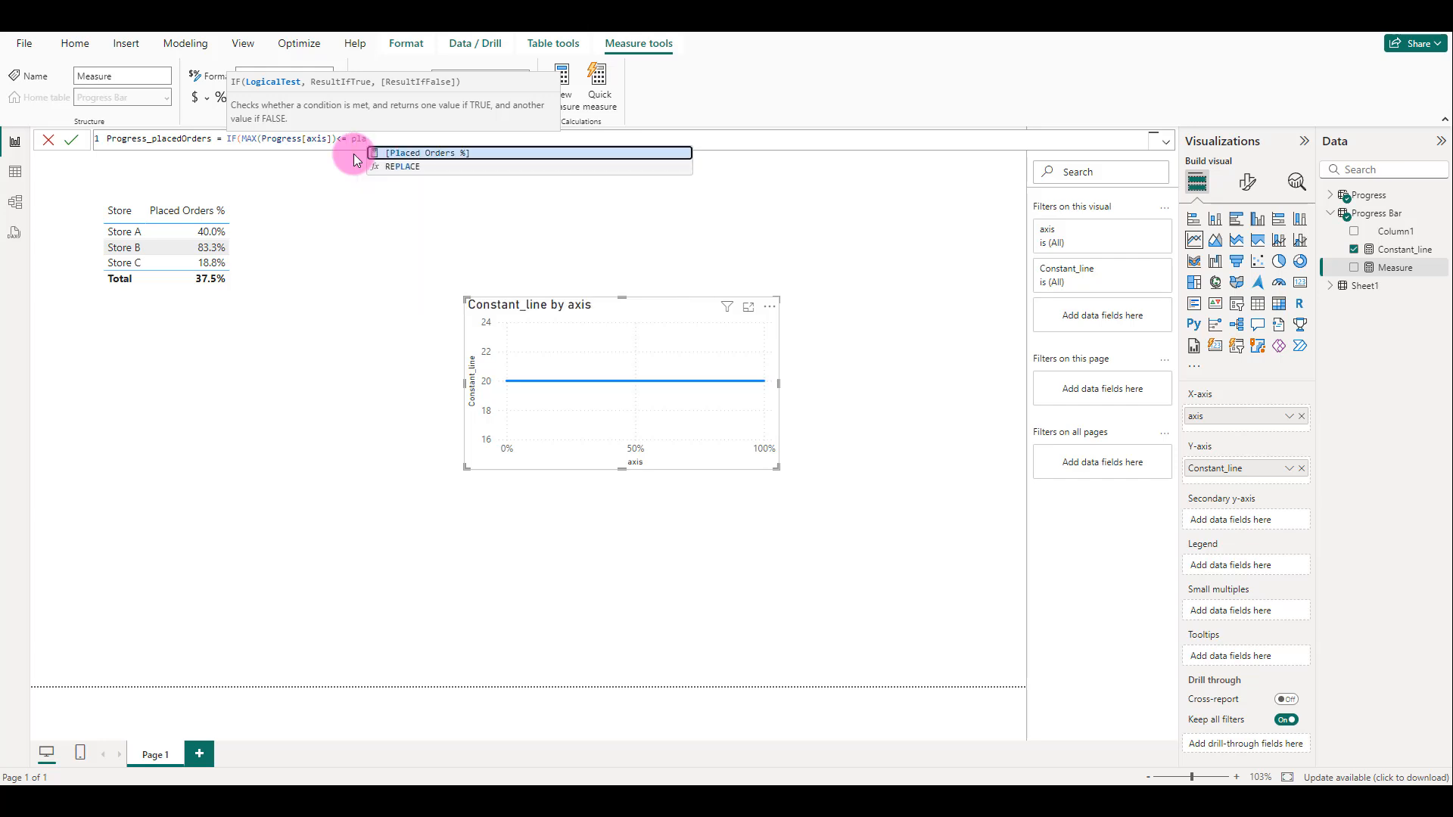
pyautogui.press('Tab')
pyautogui.write(',20')
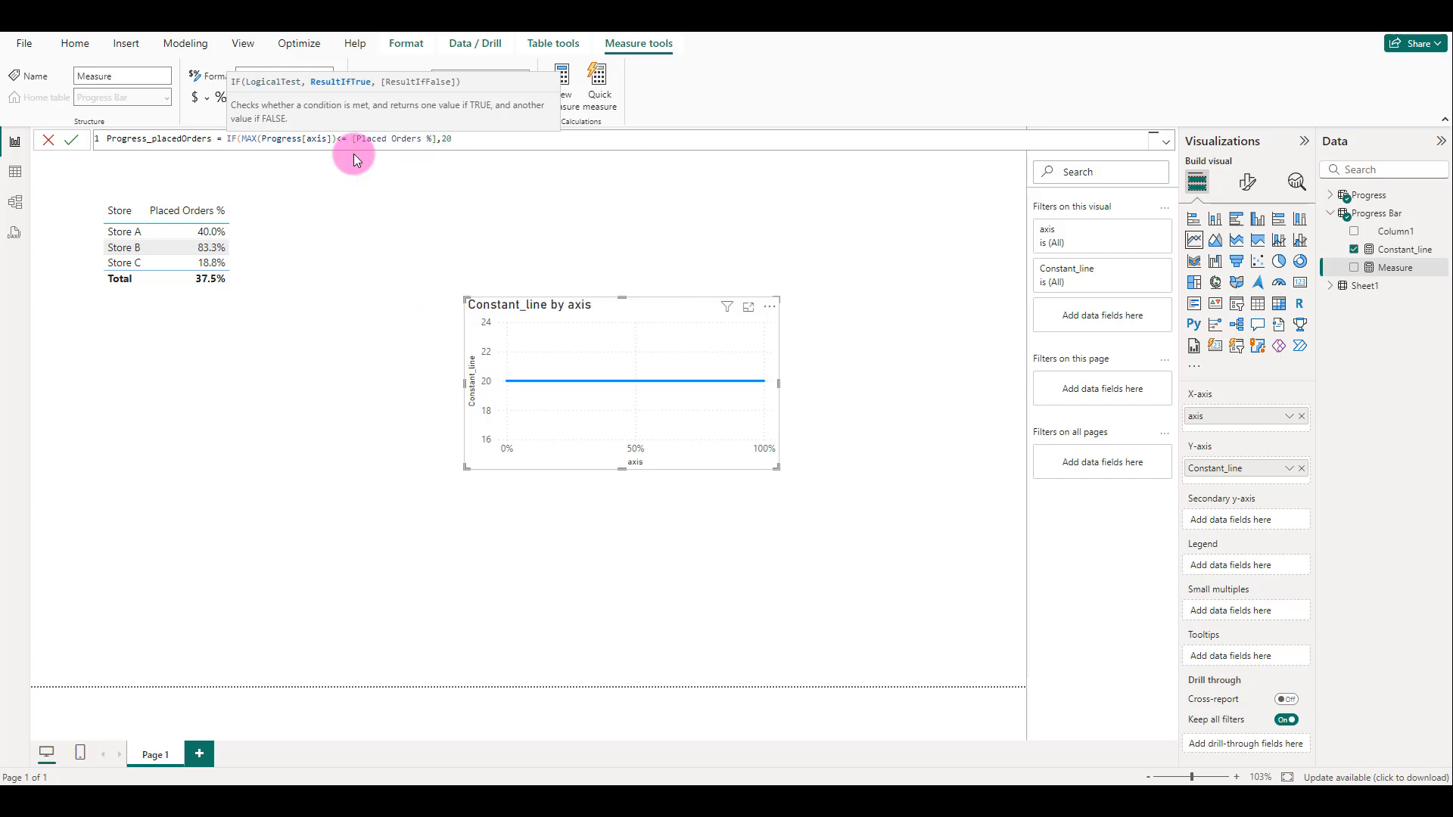
pyautogui.write(')')
pyautogui.press('Return')
# - Add the Progress_placedOrders measure to the line chart's Y-axis and make the chart slightly wider
pyautogui.moveTo(1422, 267); pyautogui.dragTo(1297, 474)
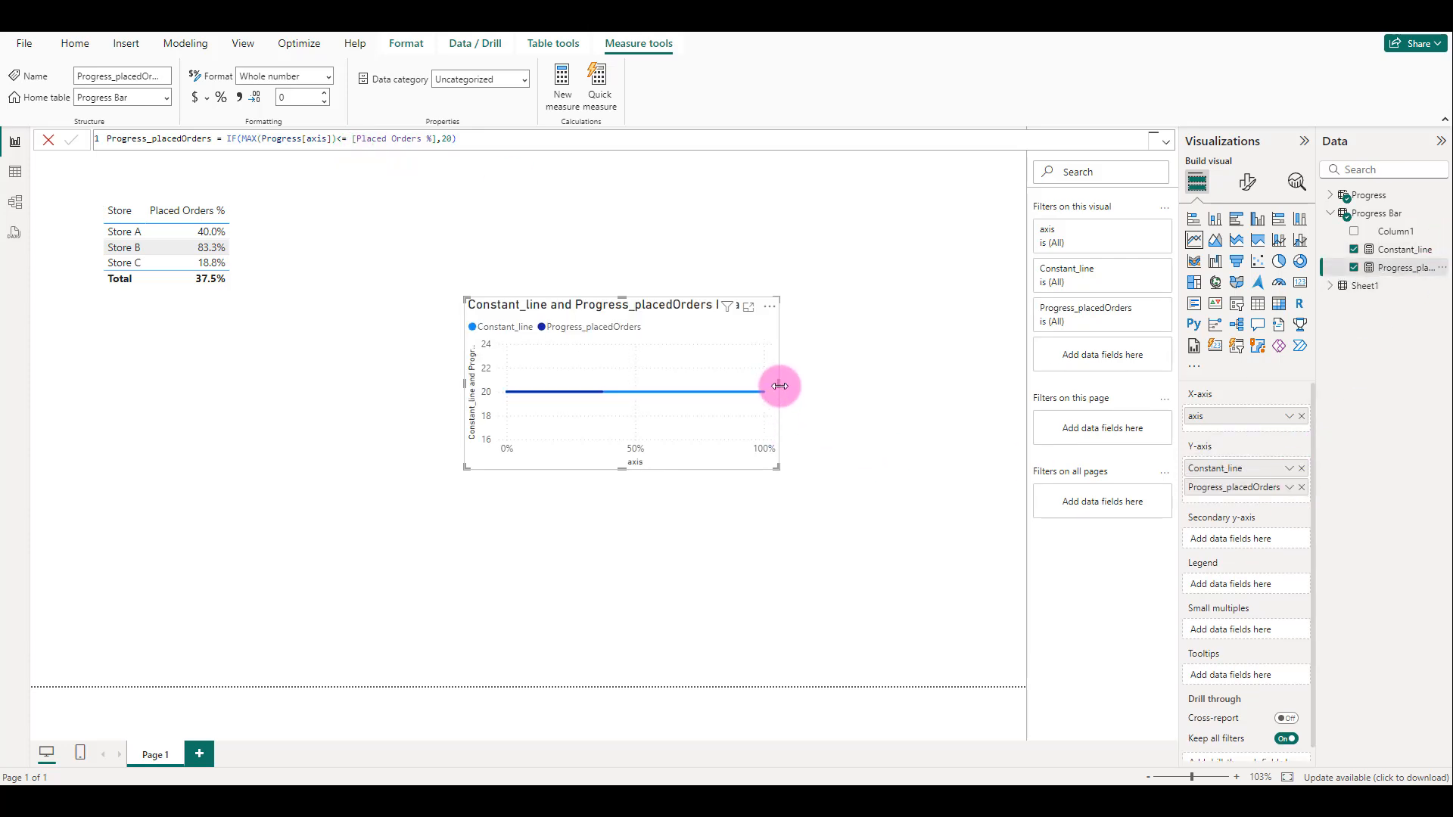
pyautogui.moveTo(779, 386); pyautogui.dragTo(800, 385)
# - Create the measure DataPoint = IF(MAX(Progress[axis])=ROUND([Placed Orders %],2),18) in the Progress Bar table and add it to the line chart's Y-axis
pyautogui.click(1376, 215)
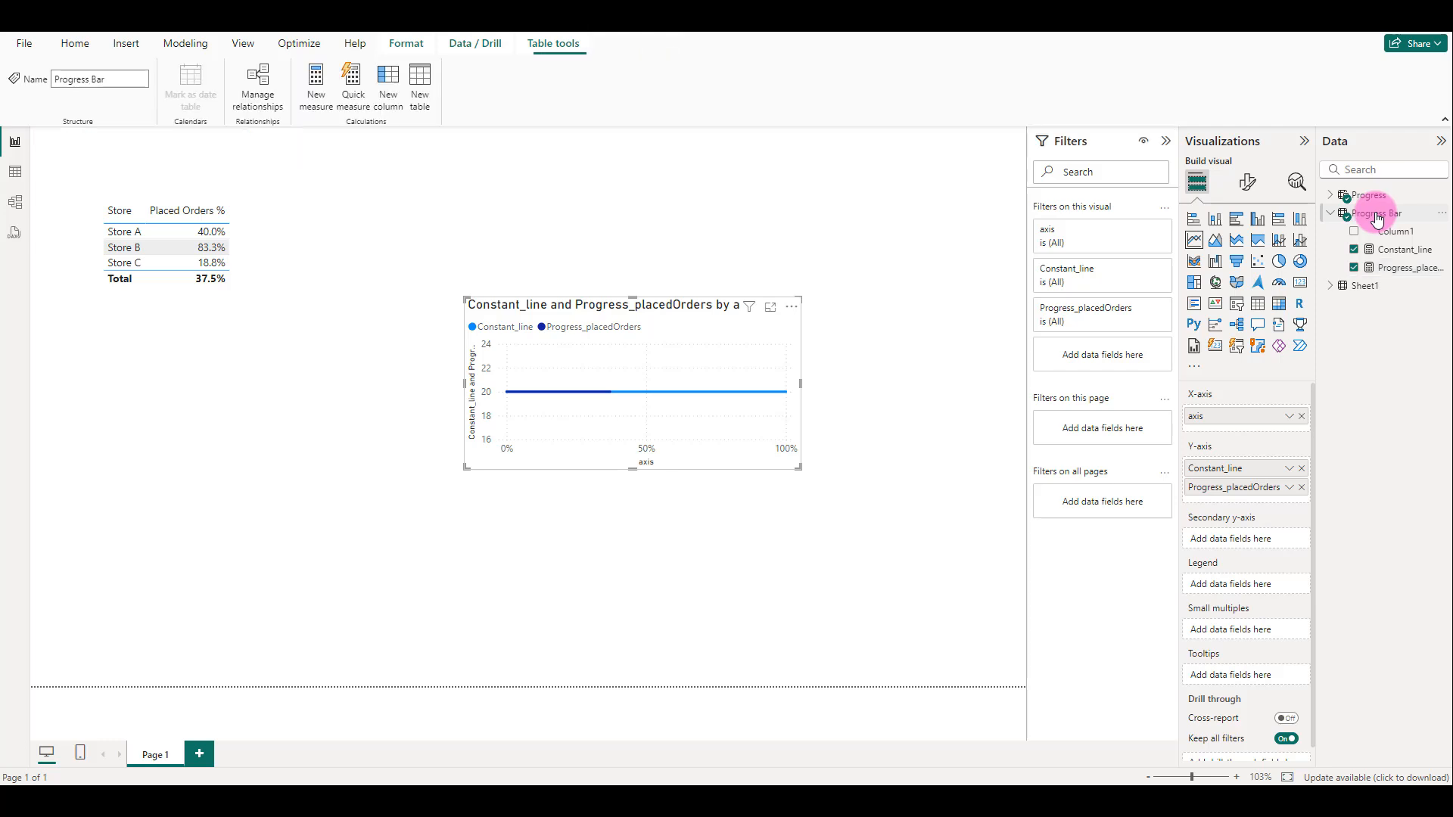
pyautogui.click(313, 79)
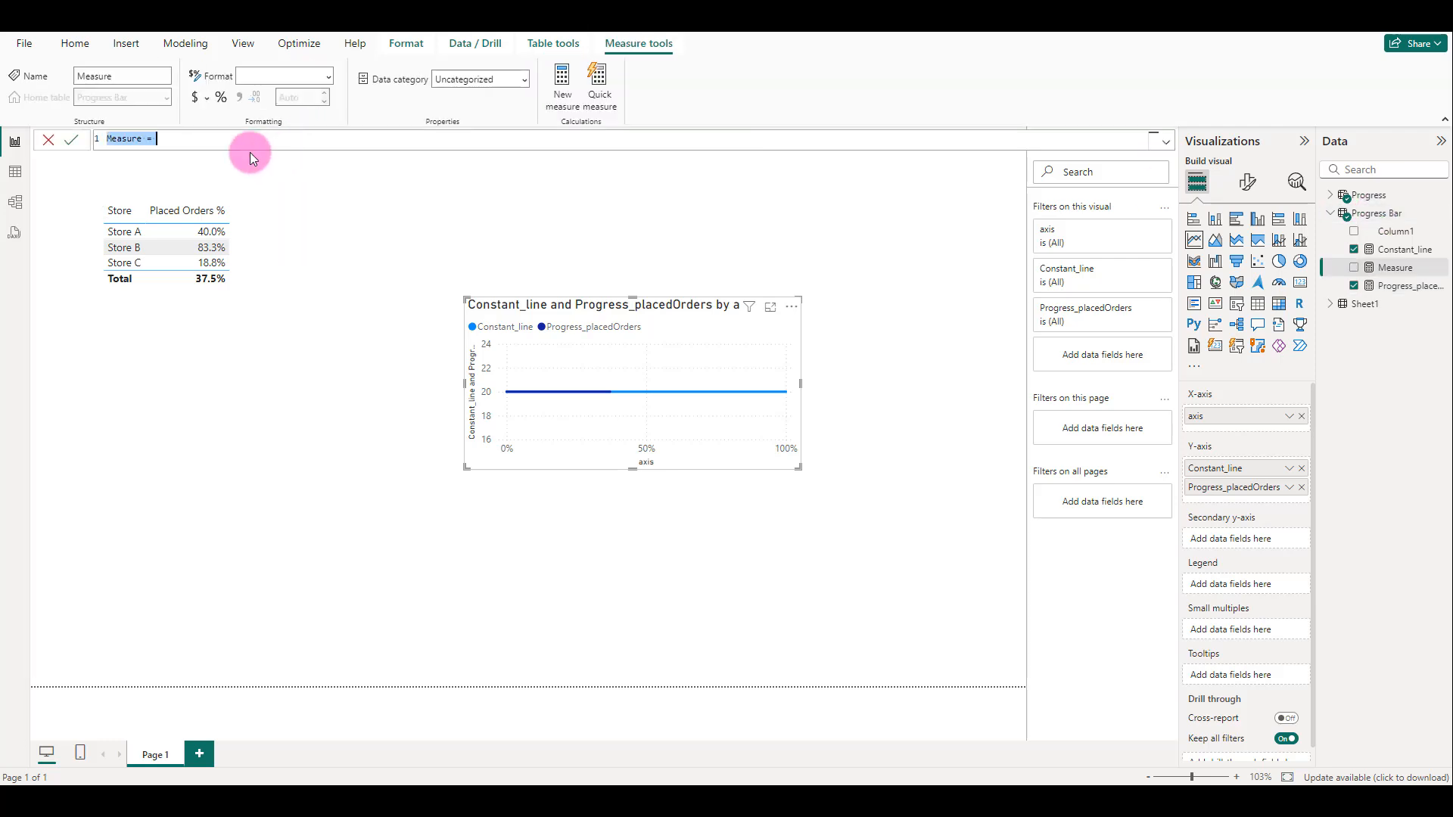
pyautogui.write('DataPoint= IF(')
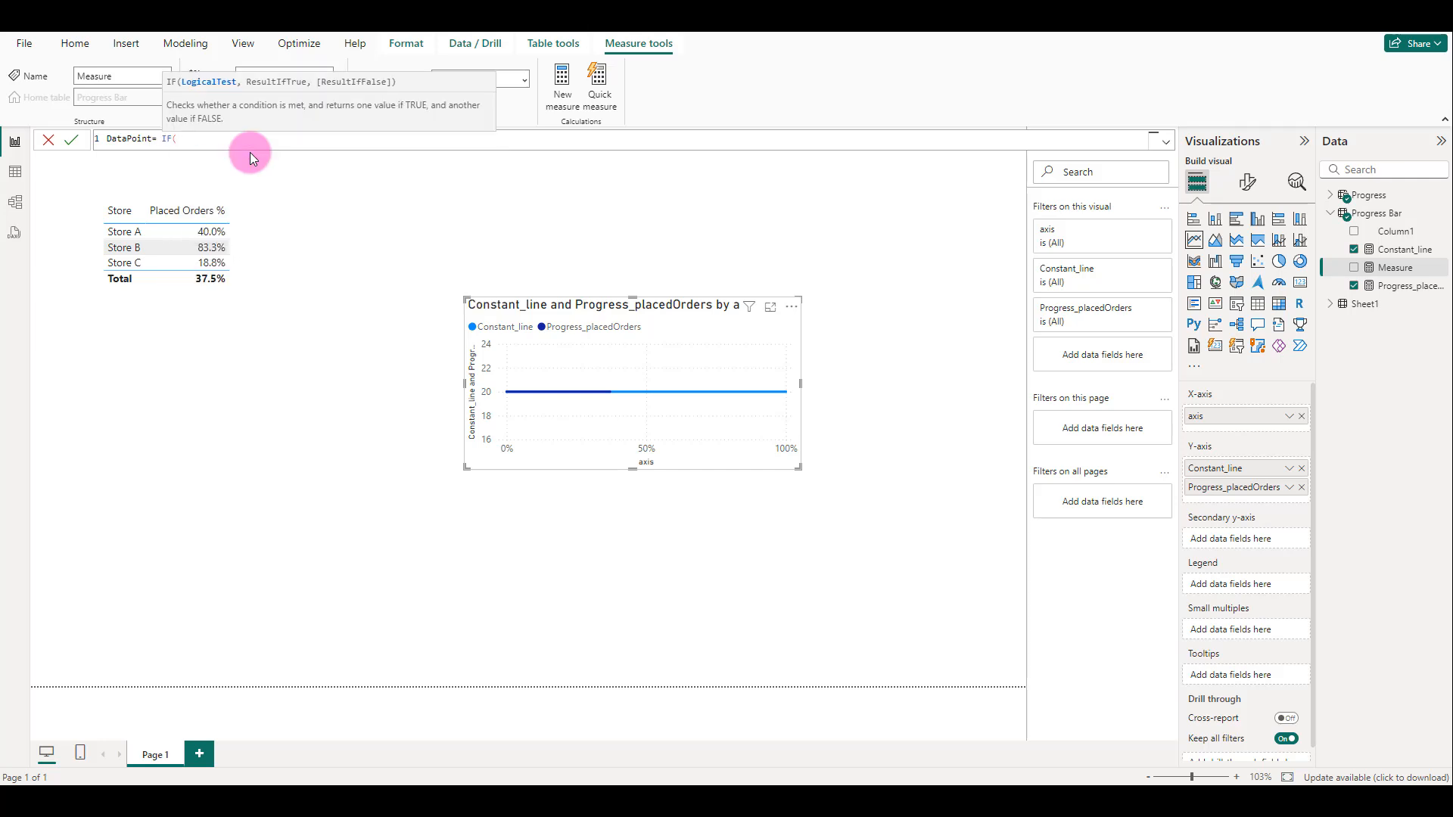
pyautogui.write('max')
pyautogui.press('Tab')
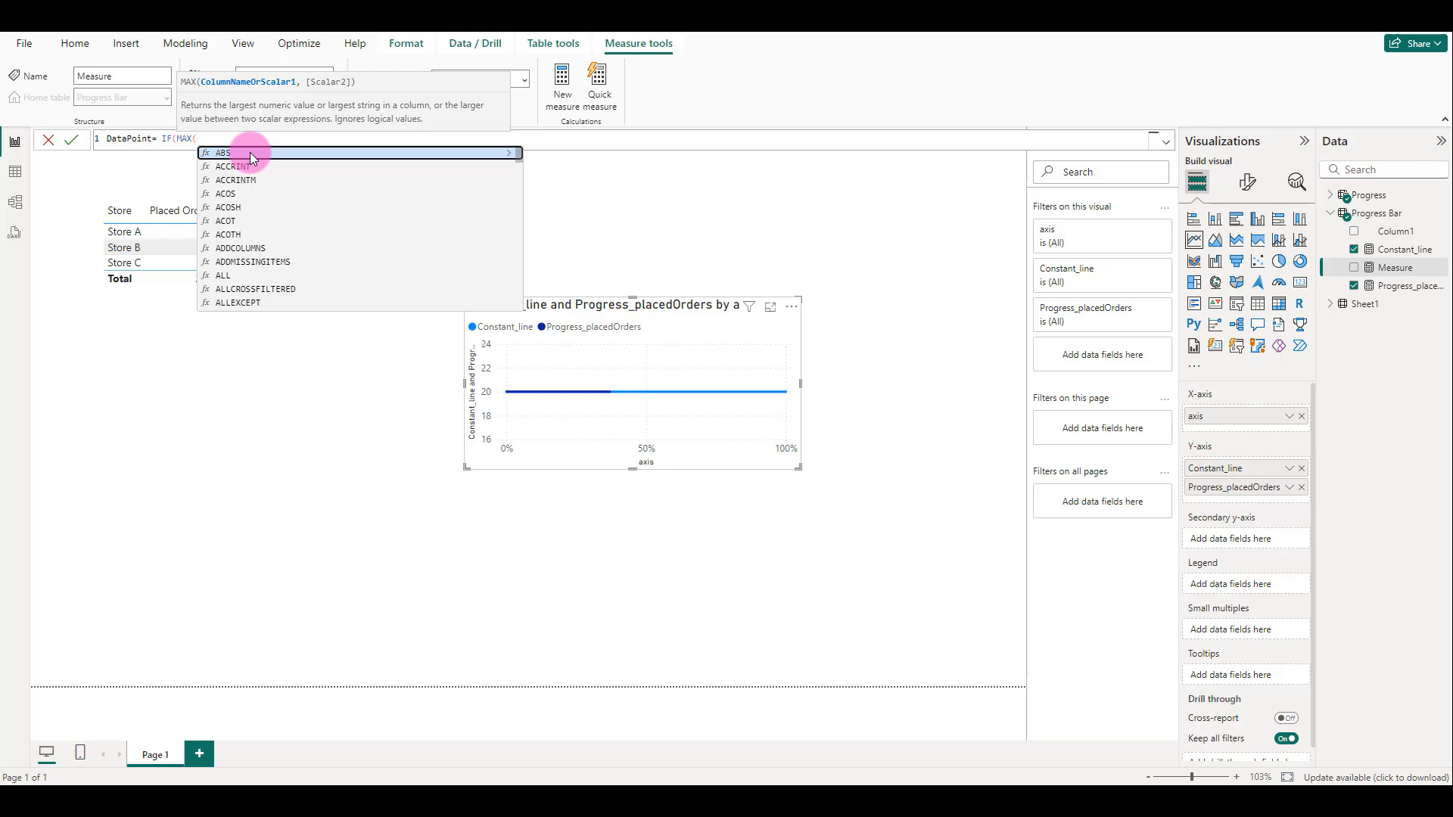
pyautogui.write('prog')
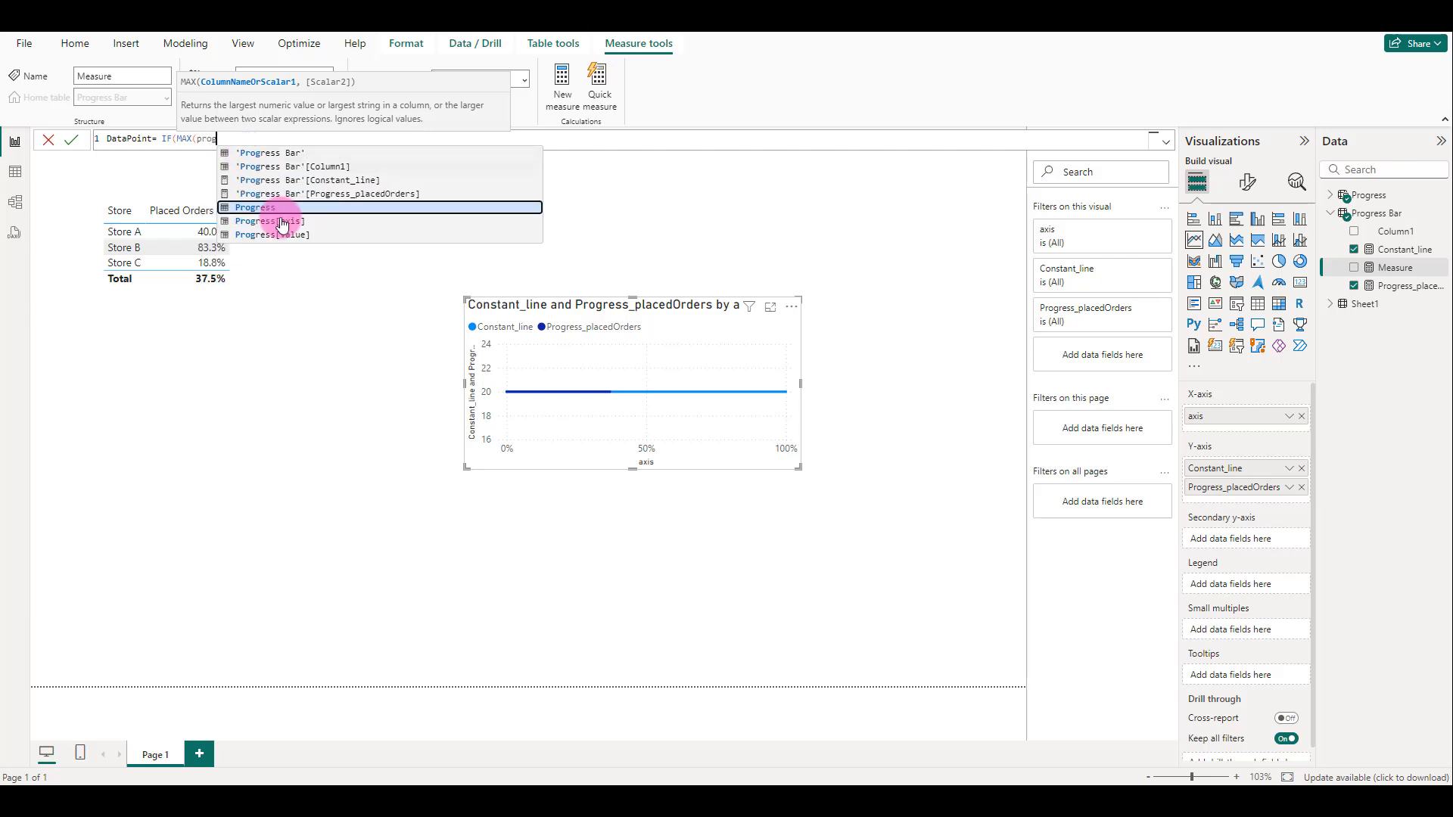
pyautogui.click(282, 222)
pyautogui.write('=')
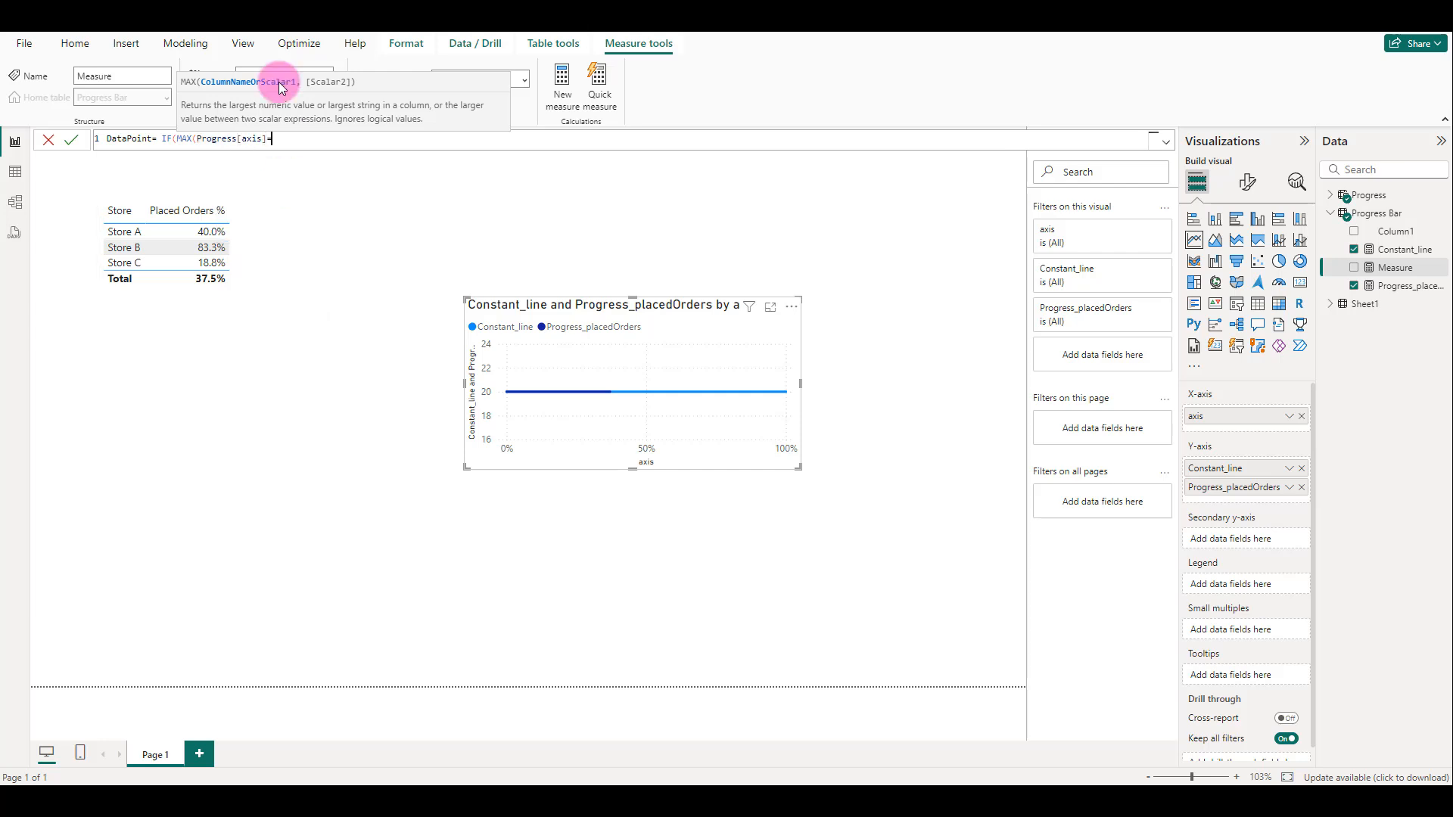
pyautogui.press('BackSpace')
pyautogui.write(')=R')
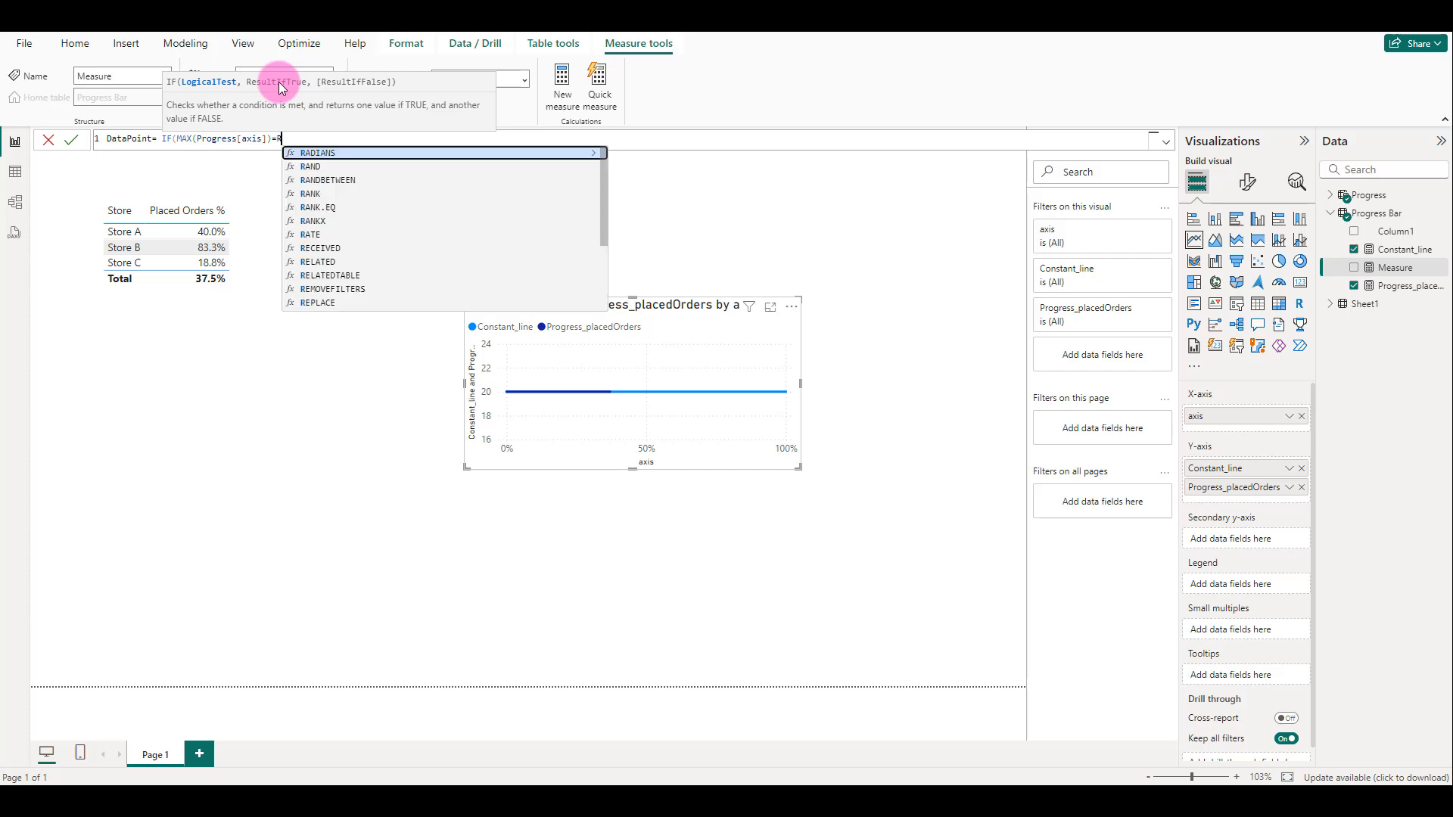
pyautogui.write('oun')
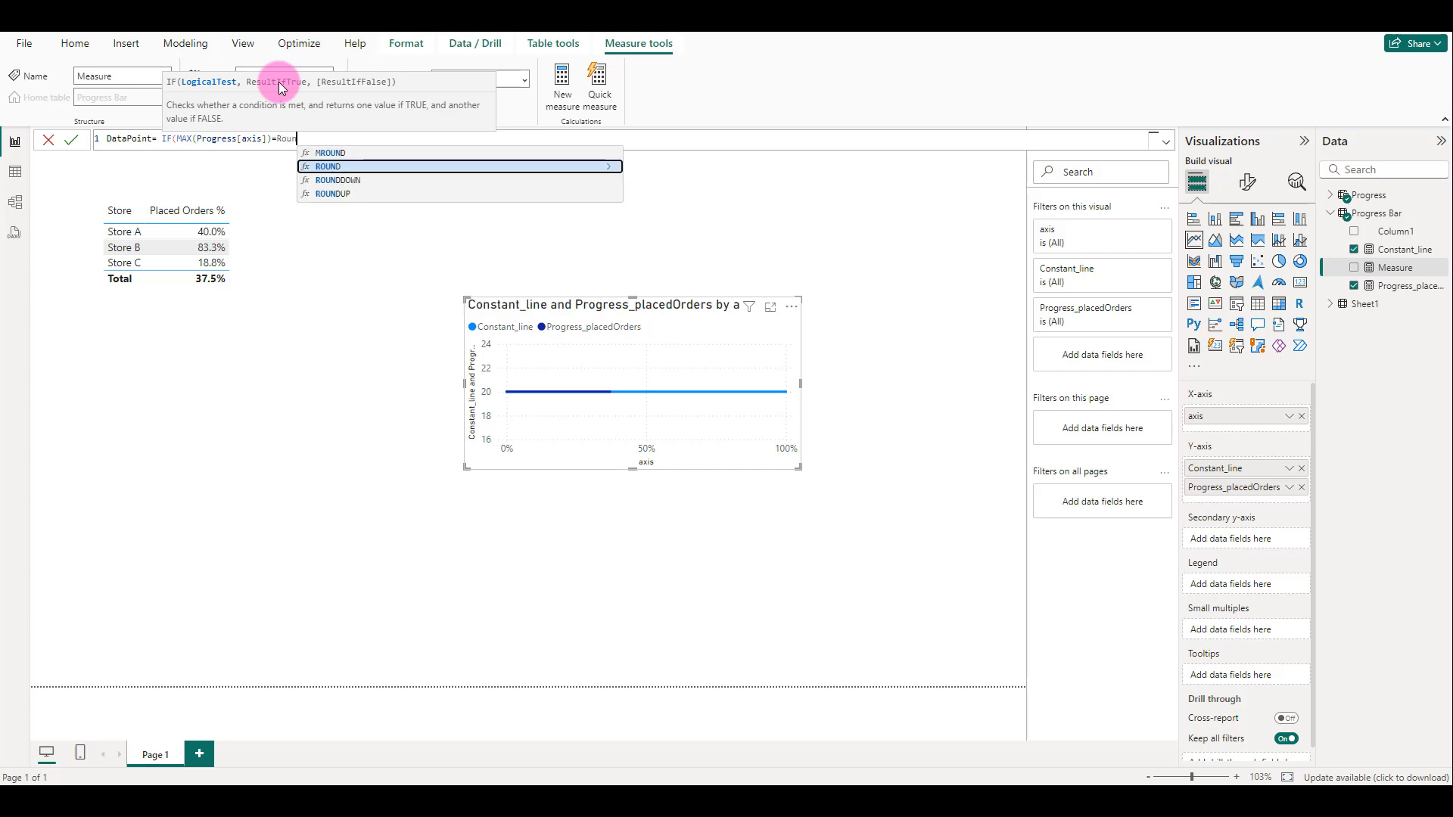
pyautogui.press('Tab')
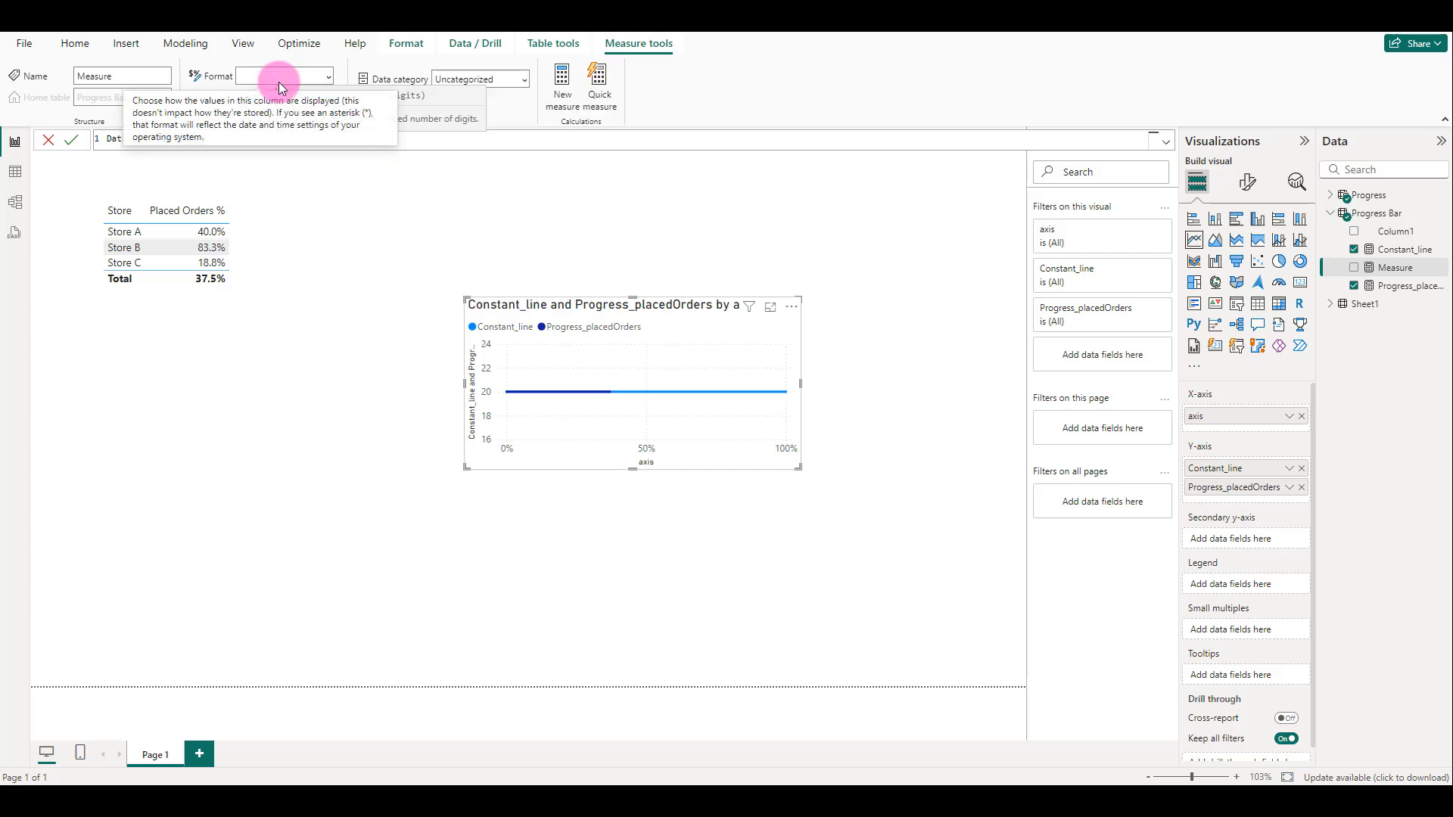
pyautogui.write('p')
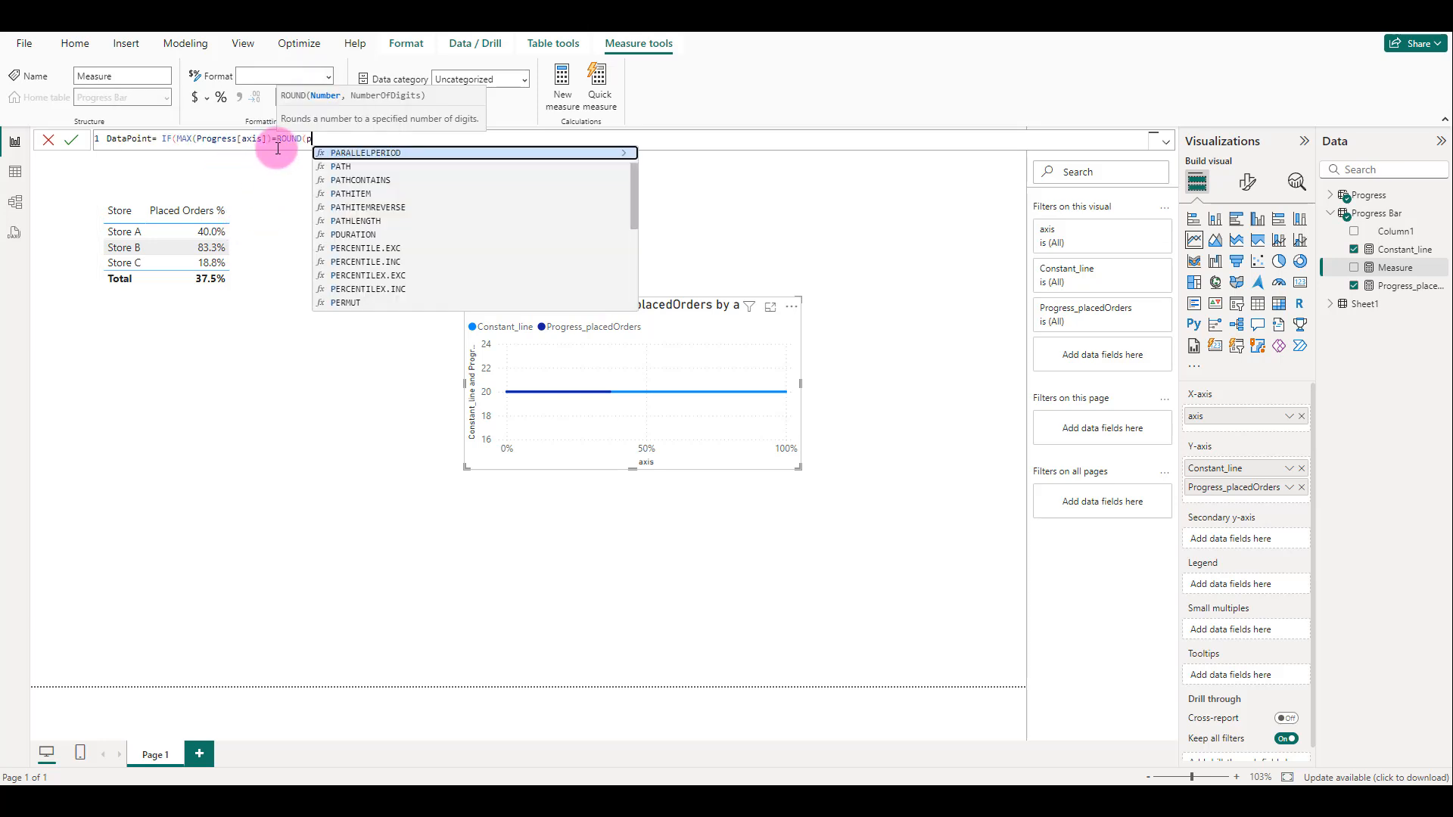
pyautogui.write('lace')
pyautogui.press('Tab')
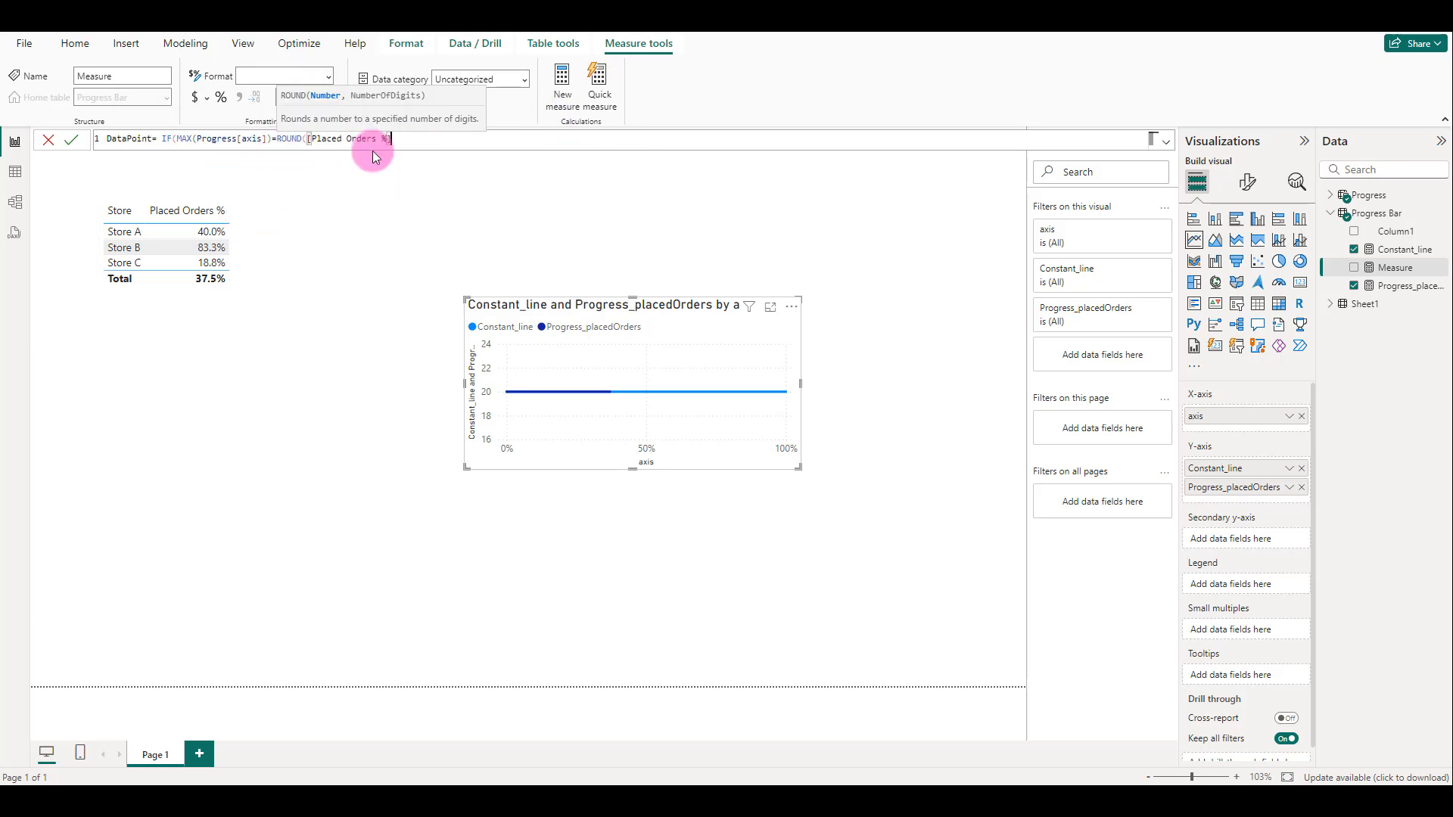
pyautogui.write(',')
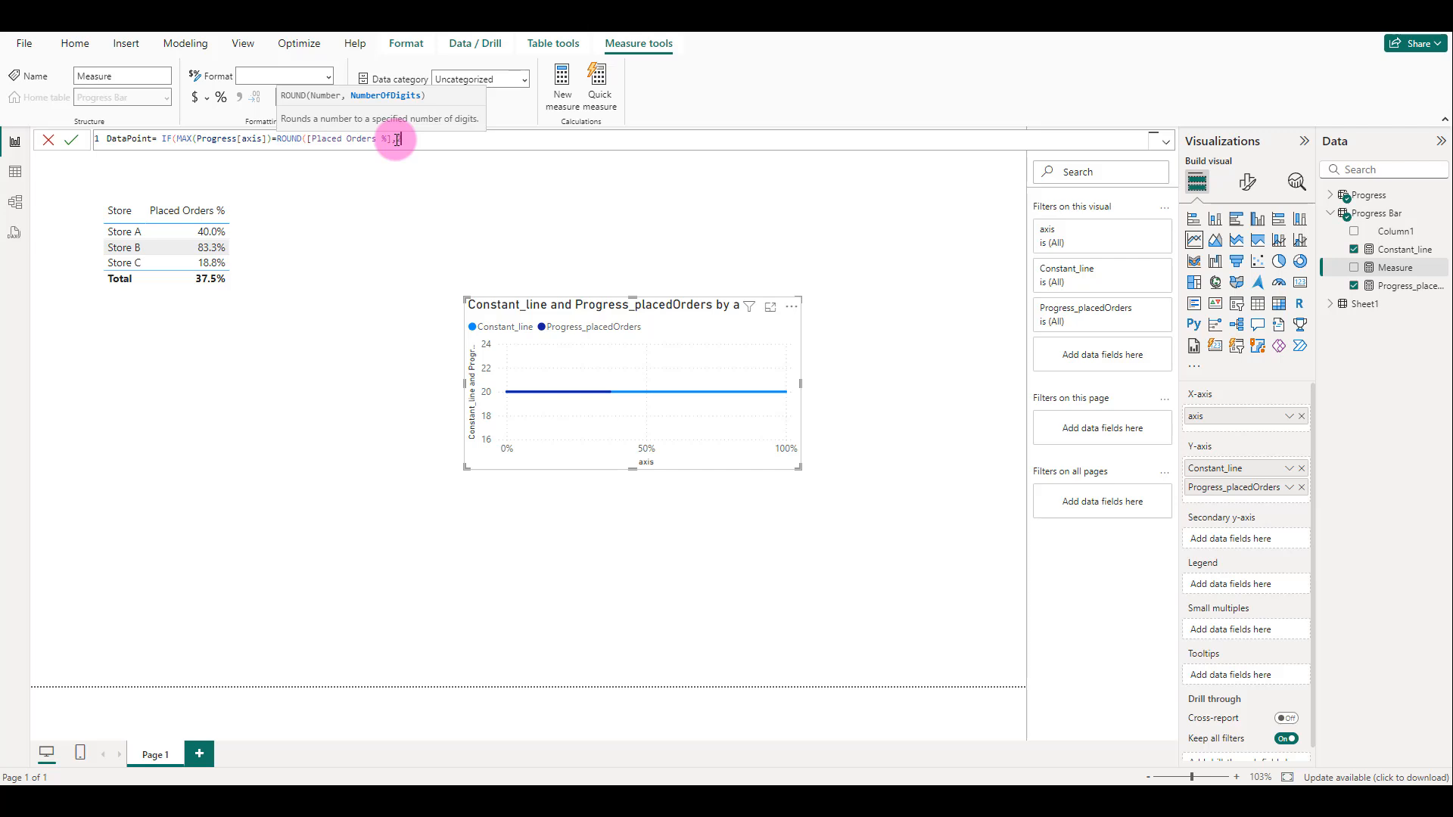
pyautogui.write('2)')
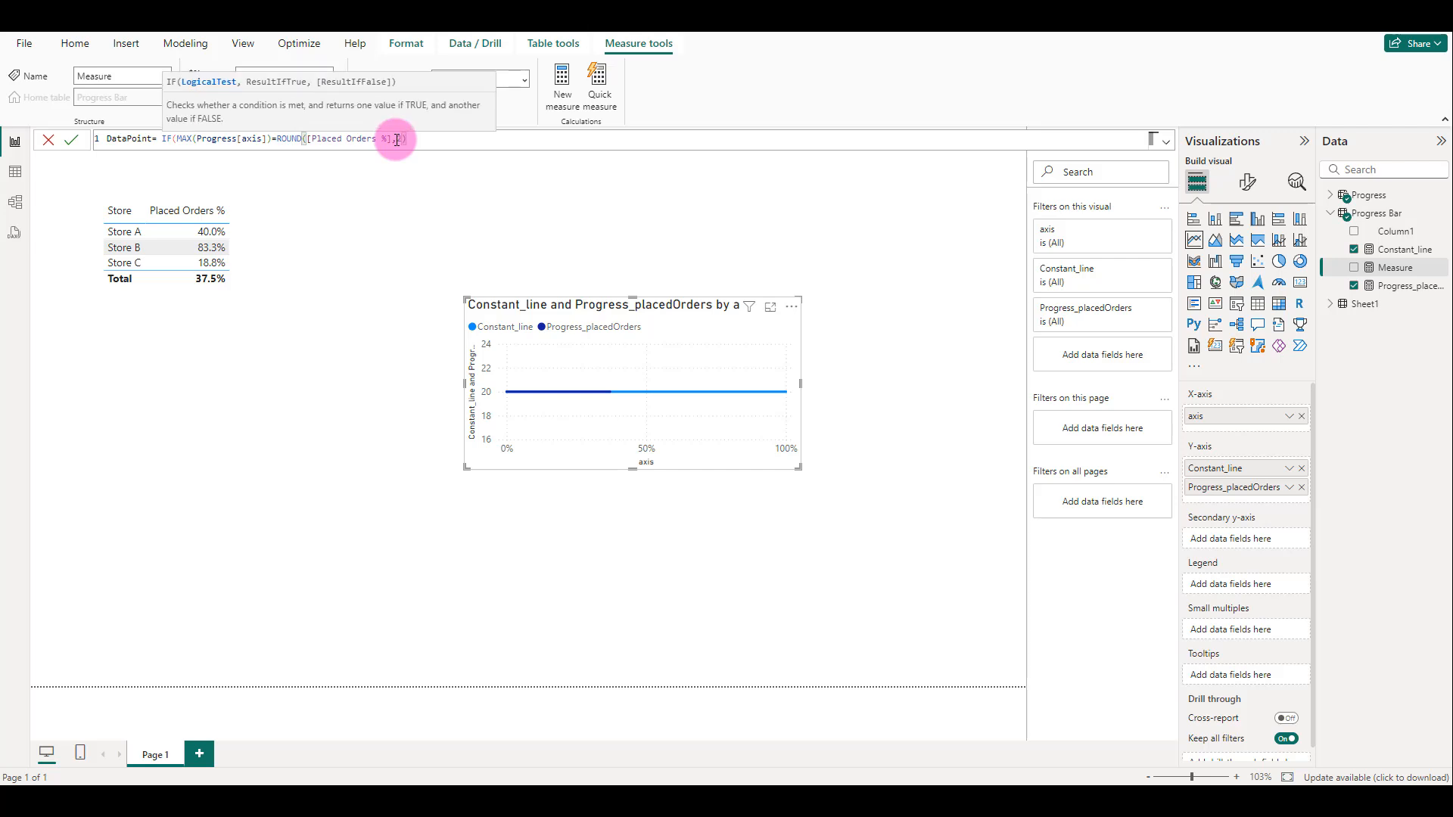
pyautogui.write(',18)')
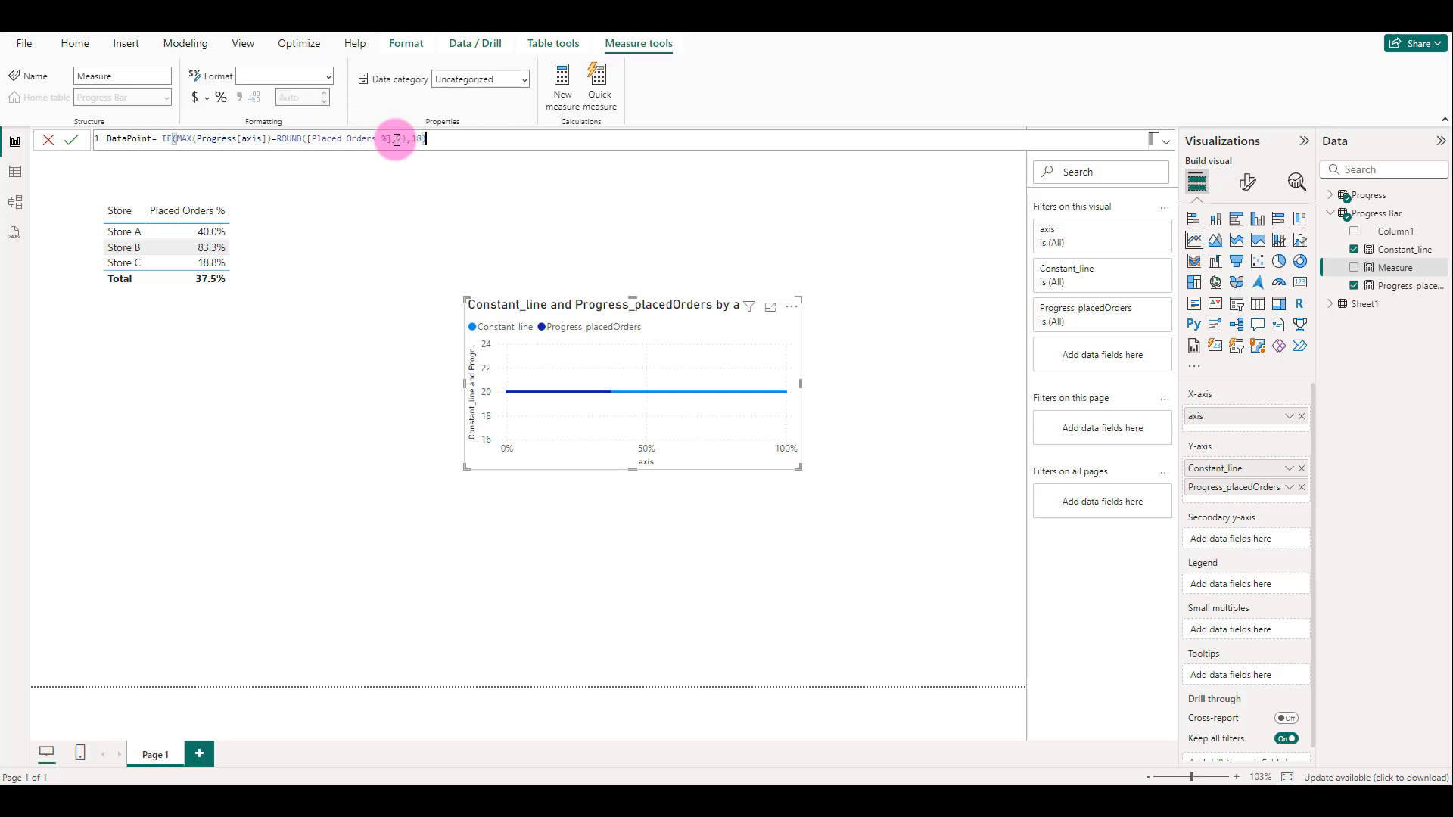
pyautogui.press('Return')
pyautogui.moveTo(1398, 267); pyautogui.dragTo(1286, 500)
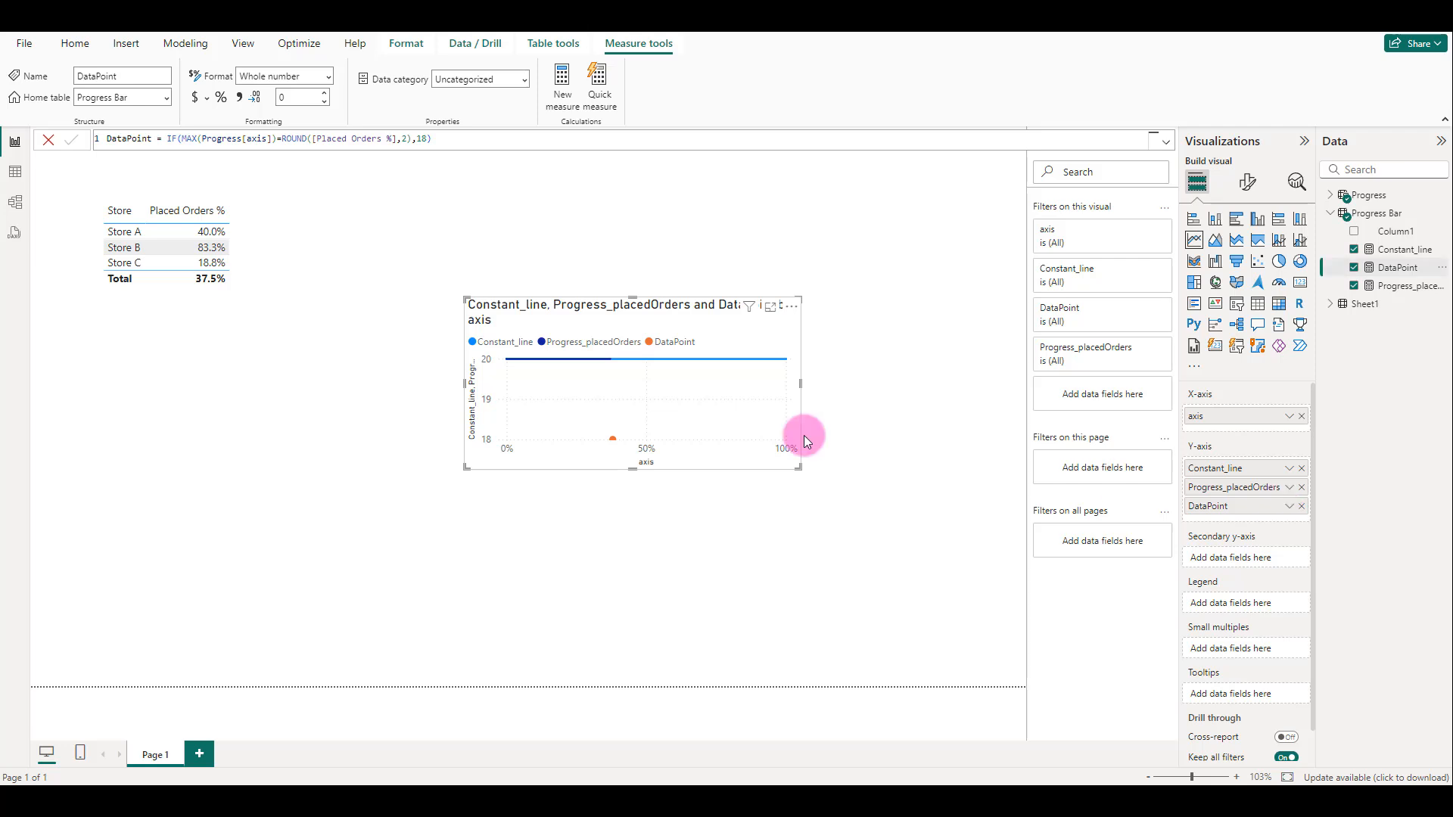
pyautogui.moveTo(620, 364)
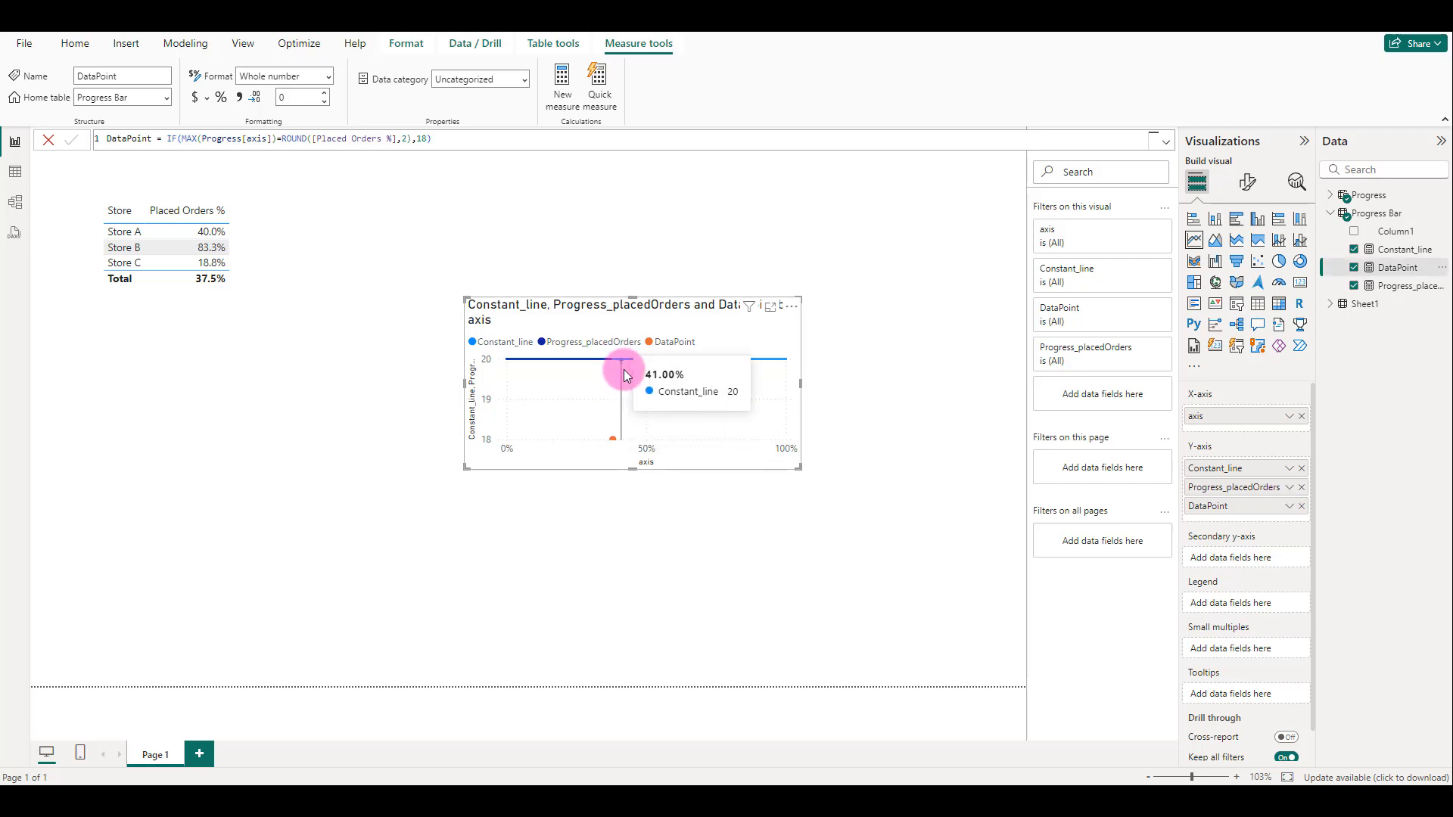
# - Set both the minimum and the maximum of the line chart's Y-axis range to 20
pyautogui.click(1247, 182)
pyautogui.click(1209, 318)
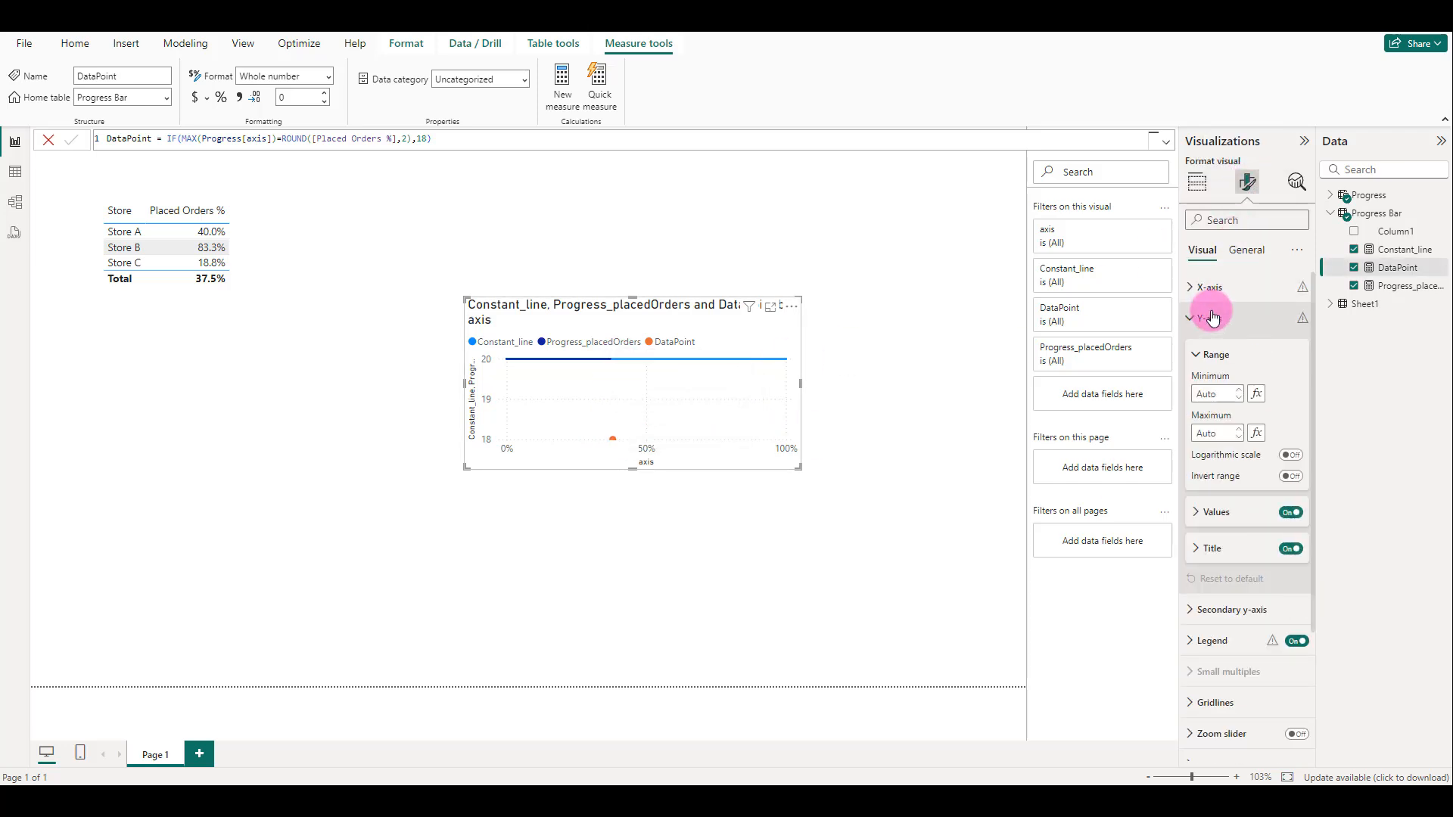
pyautogui.write('20')
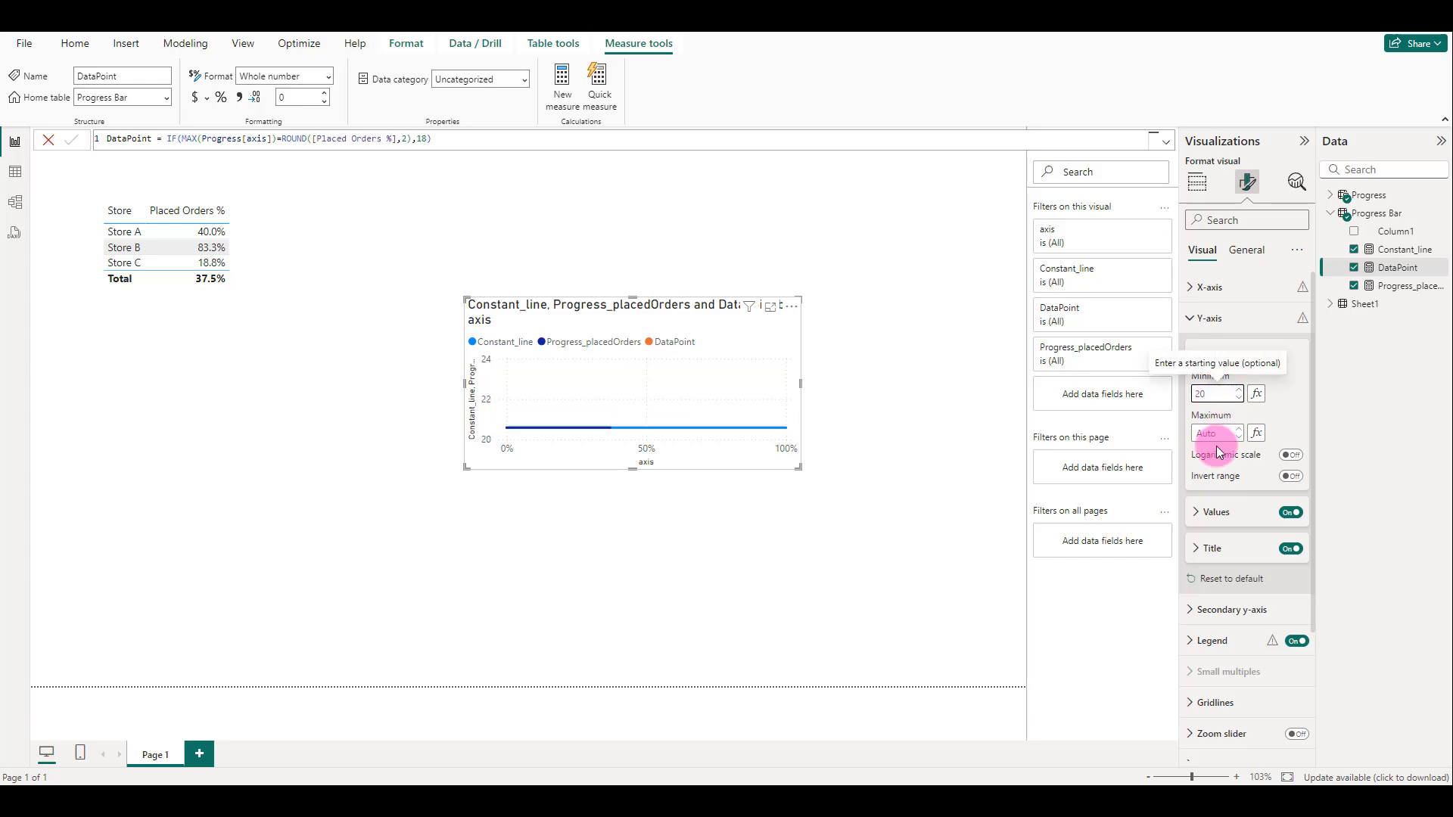
pyautogui.click(1220, 432)
pyautogui.write('20')
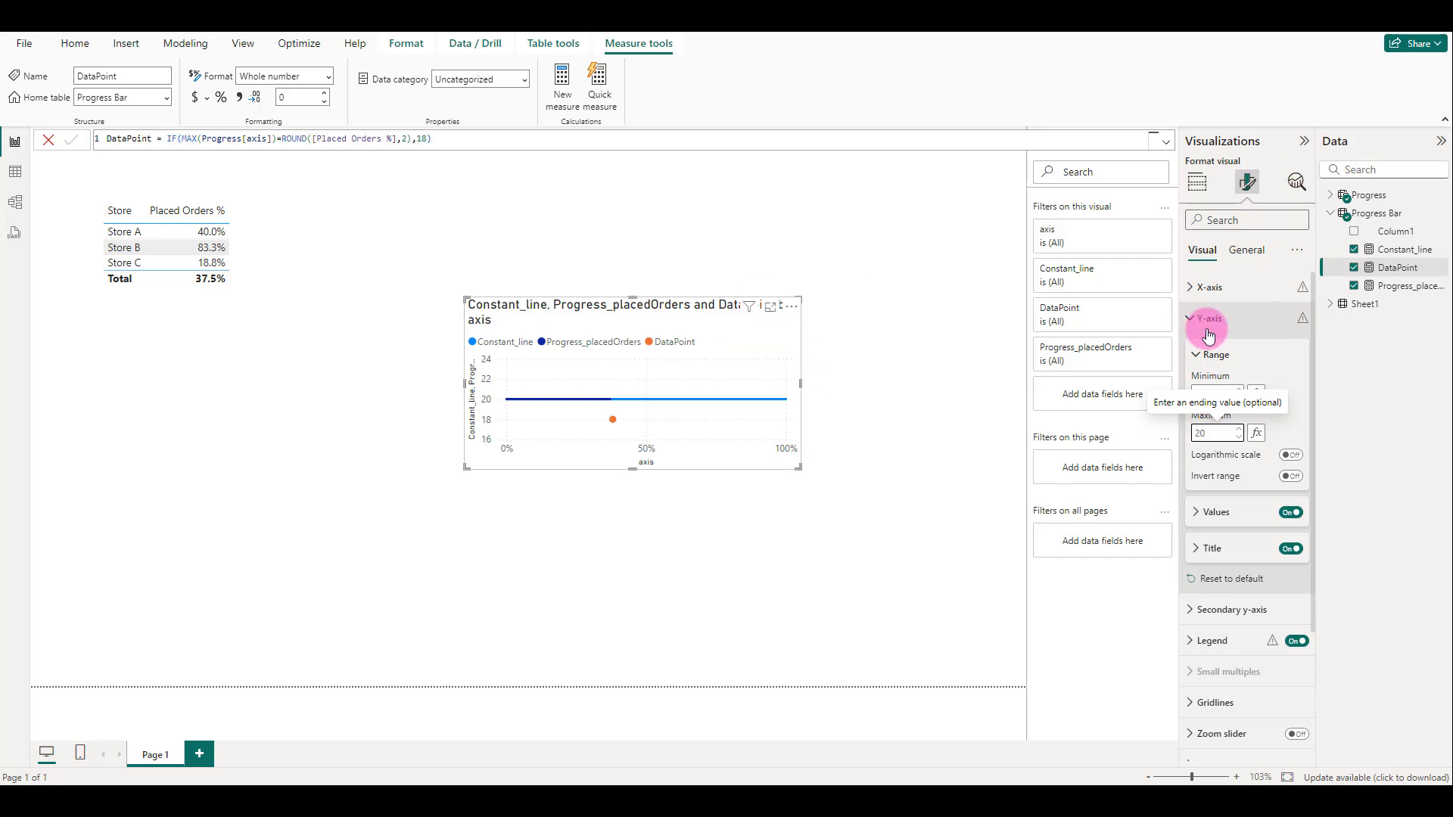
# - Turn off the line chart's Y-axis title and values, its X-axis title and its legend
pyautogui.click(1290, 549)
pyautogui.click(1292, 513)
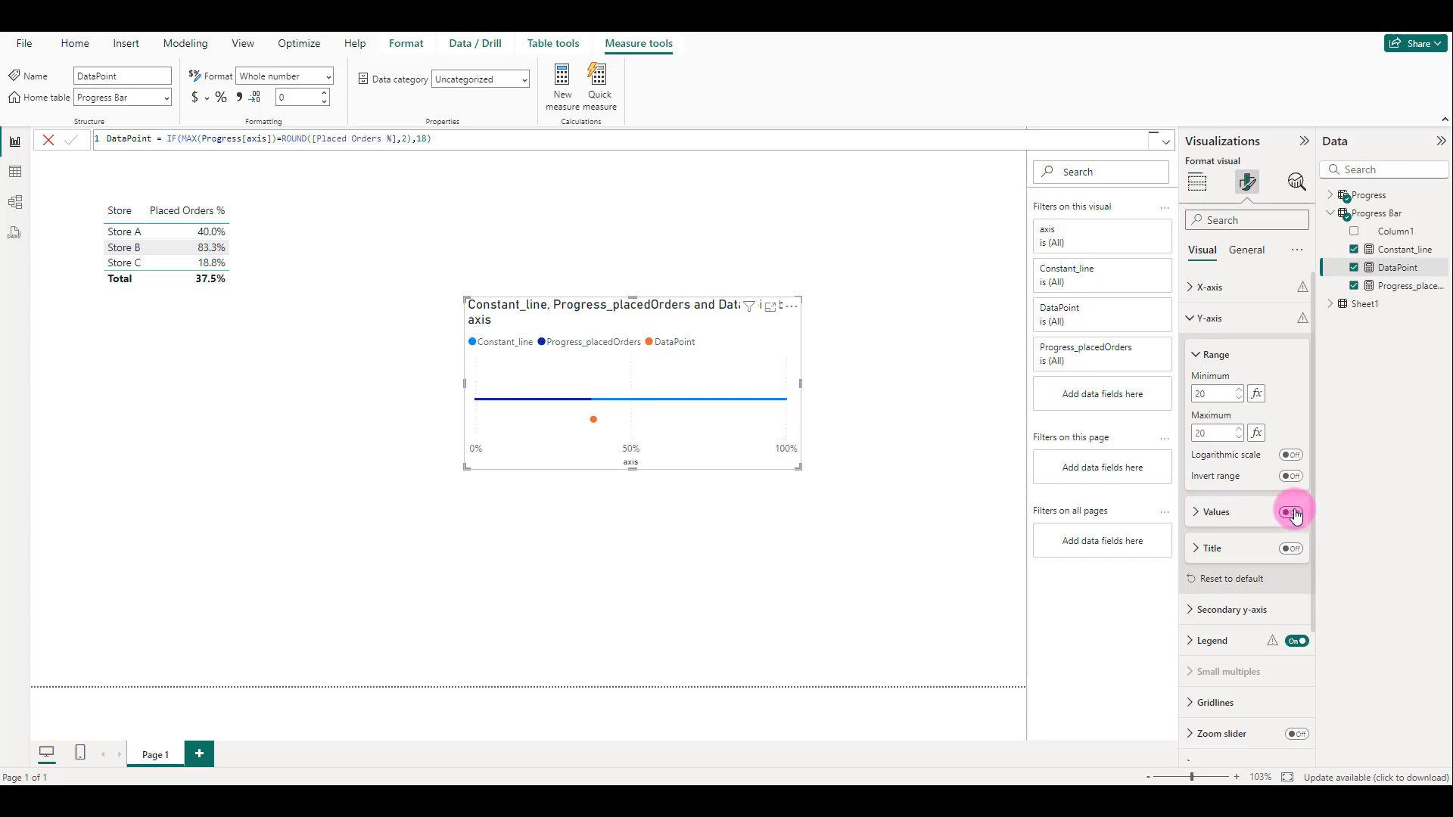
pyautogui.click(1194, 288)
pyautogui.click(1291, 570)
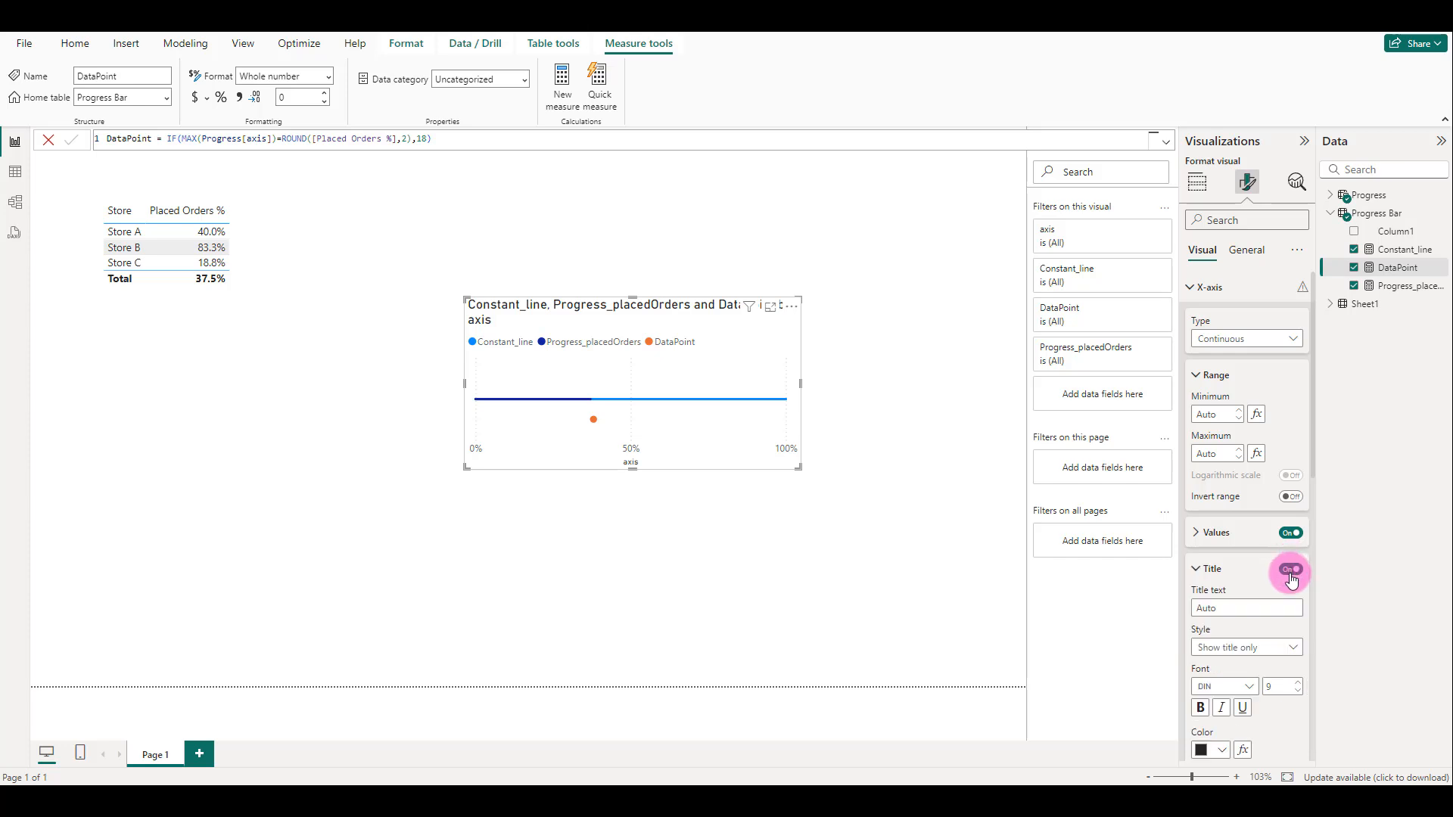
pyautogui.click(1290, 571)
pyautogui.click(1195, 289)
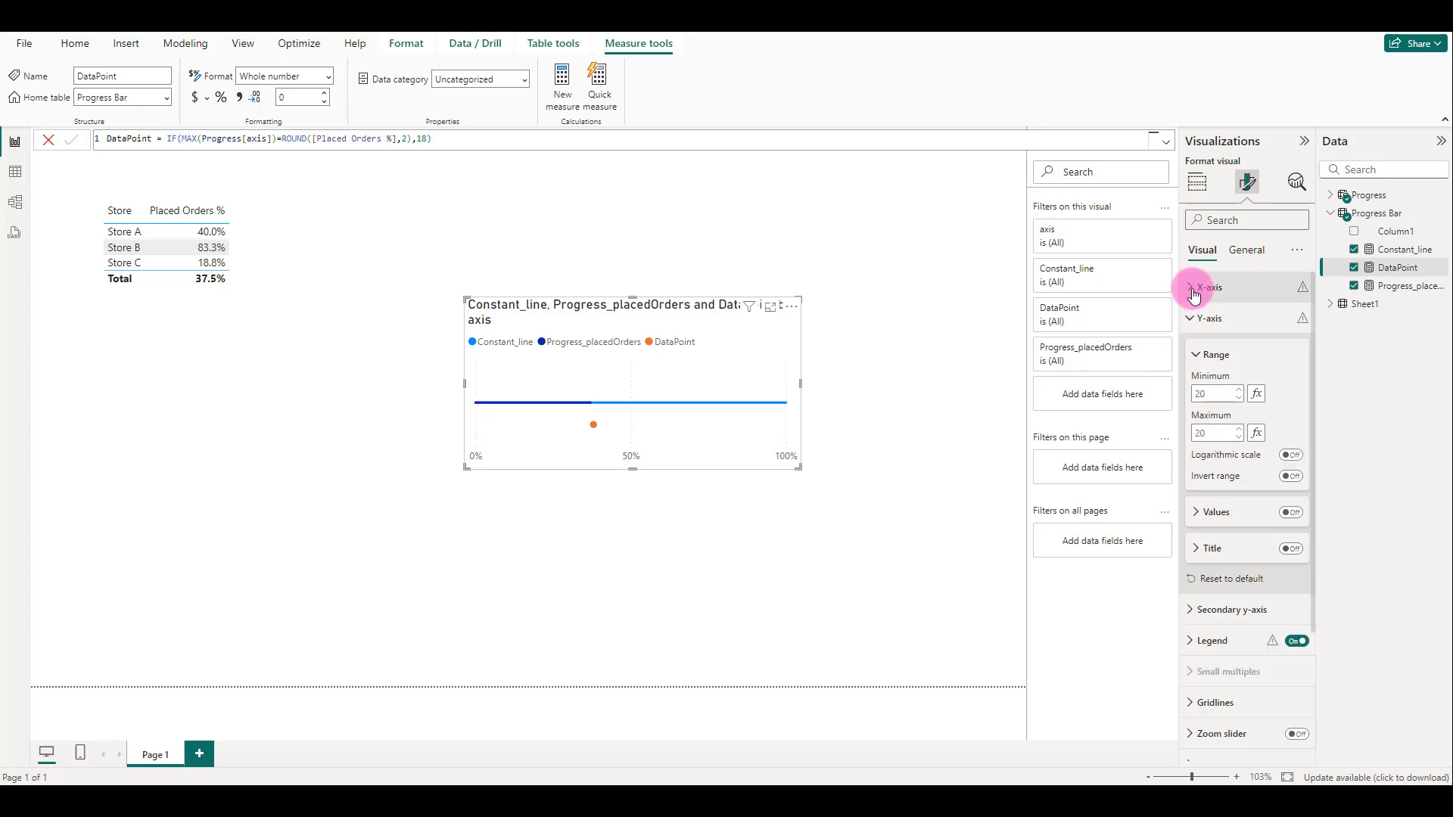
pyautogui.click(1295, 640)
# - Replace the line chart's title text with "Stores Performance"
pyautogui.click(1256, 254)
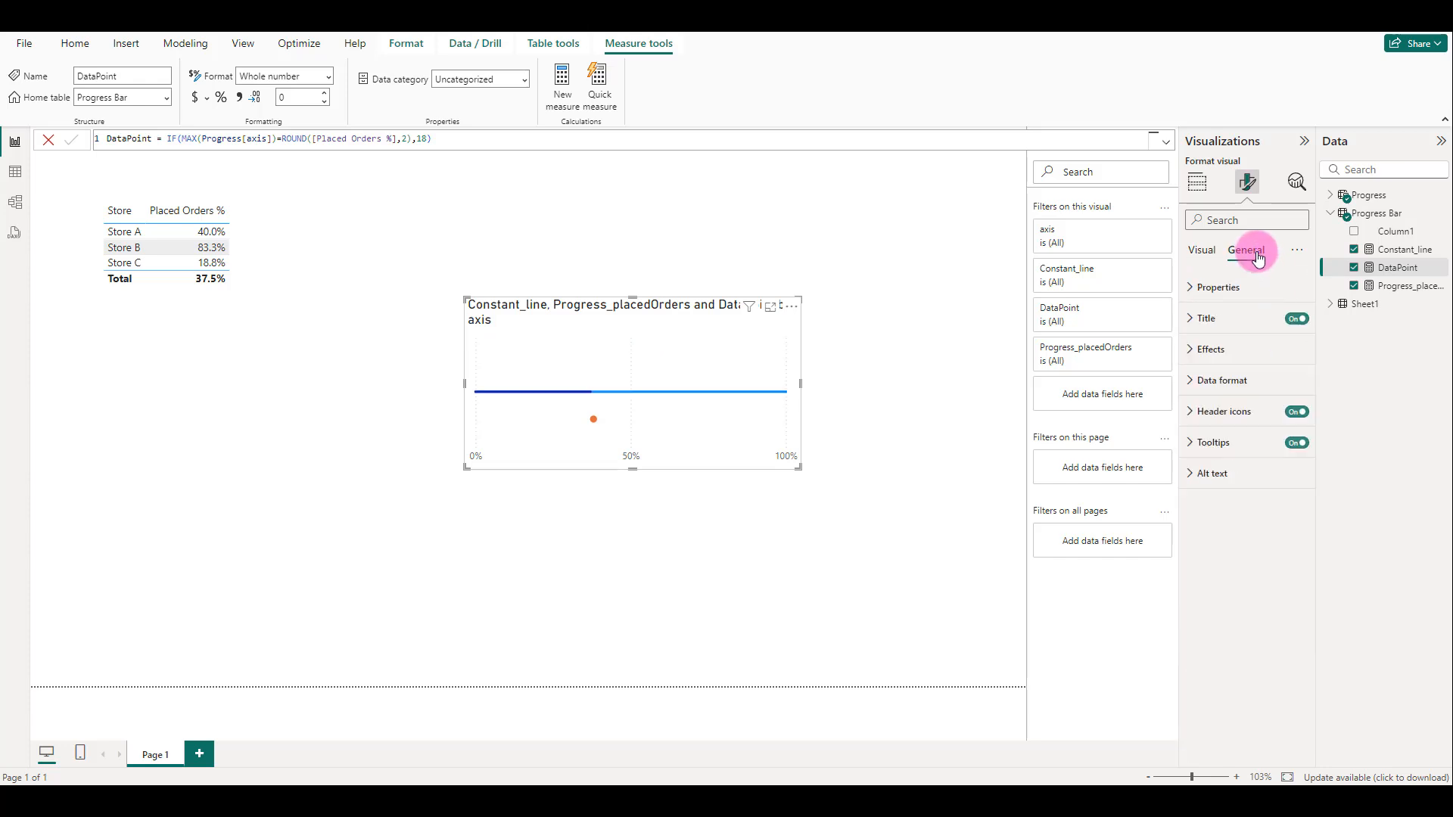
pyautogui.click(1223, 303)
pyautogui.click(1227, 330)
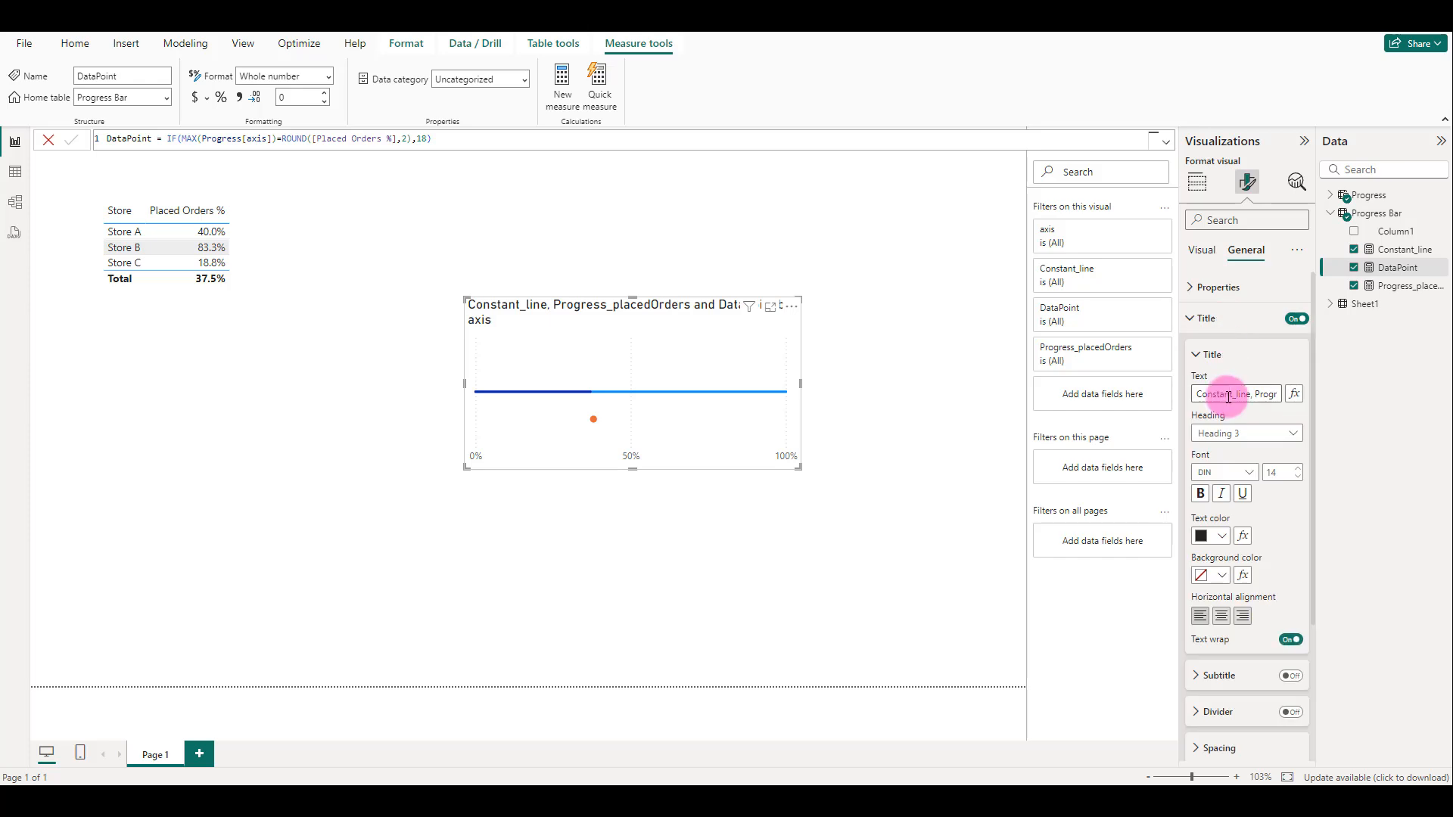
pyautogui.click(1231, 391)
pyautogui.press('BackSpace')
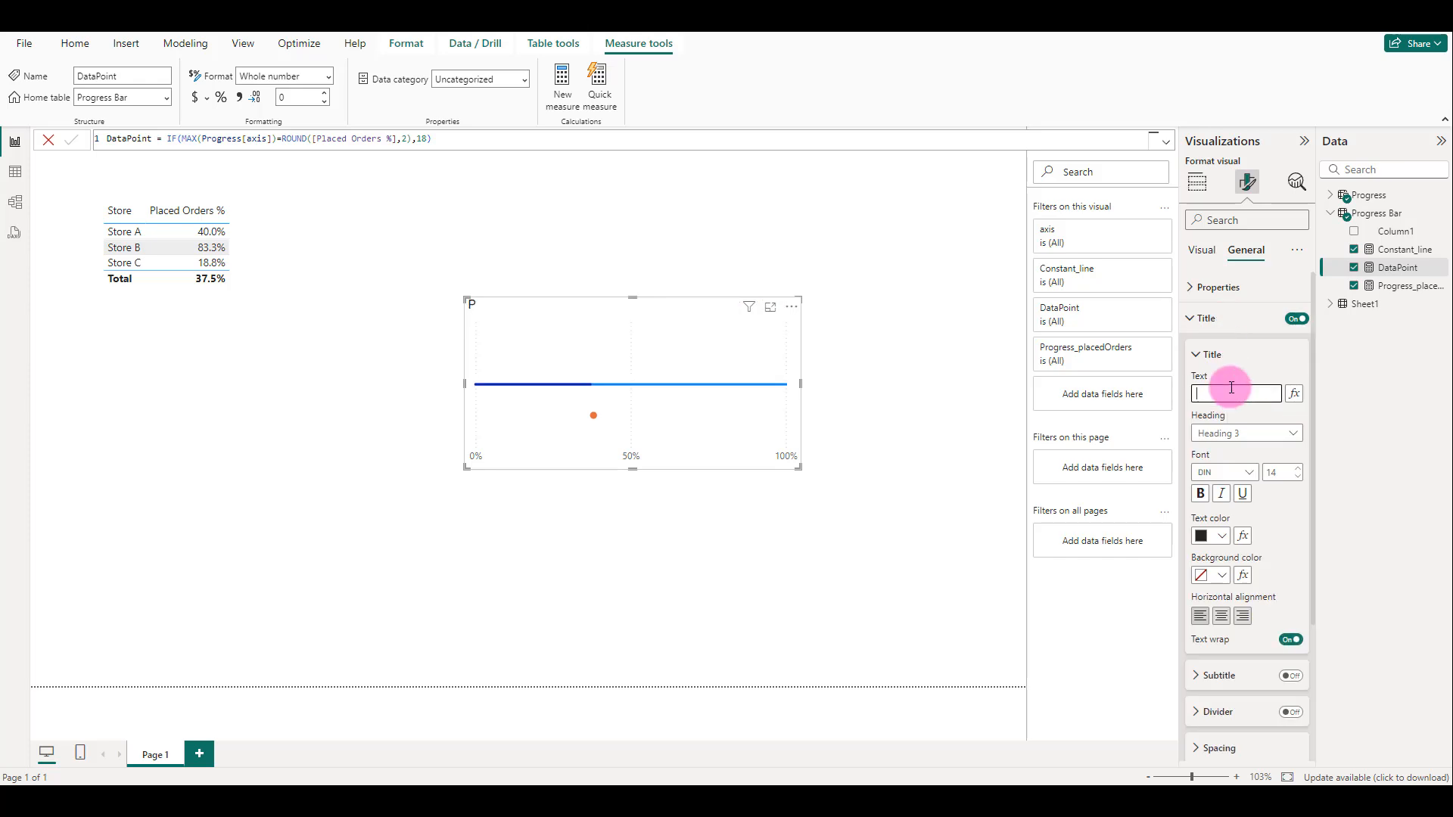
pyautogui.write('Stores Performance')
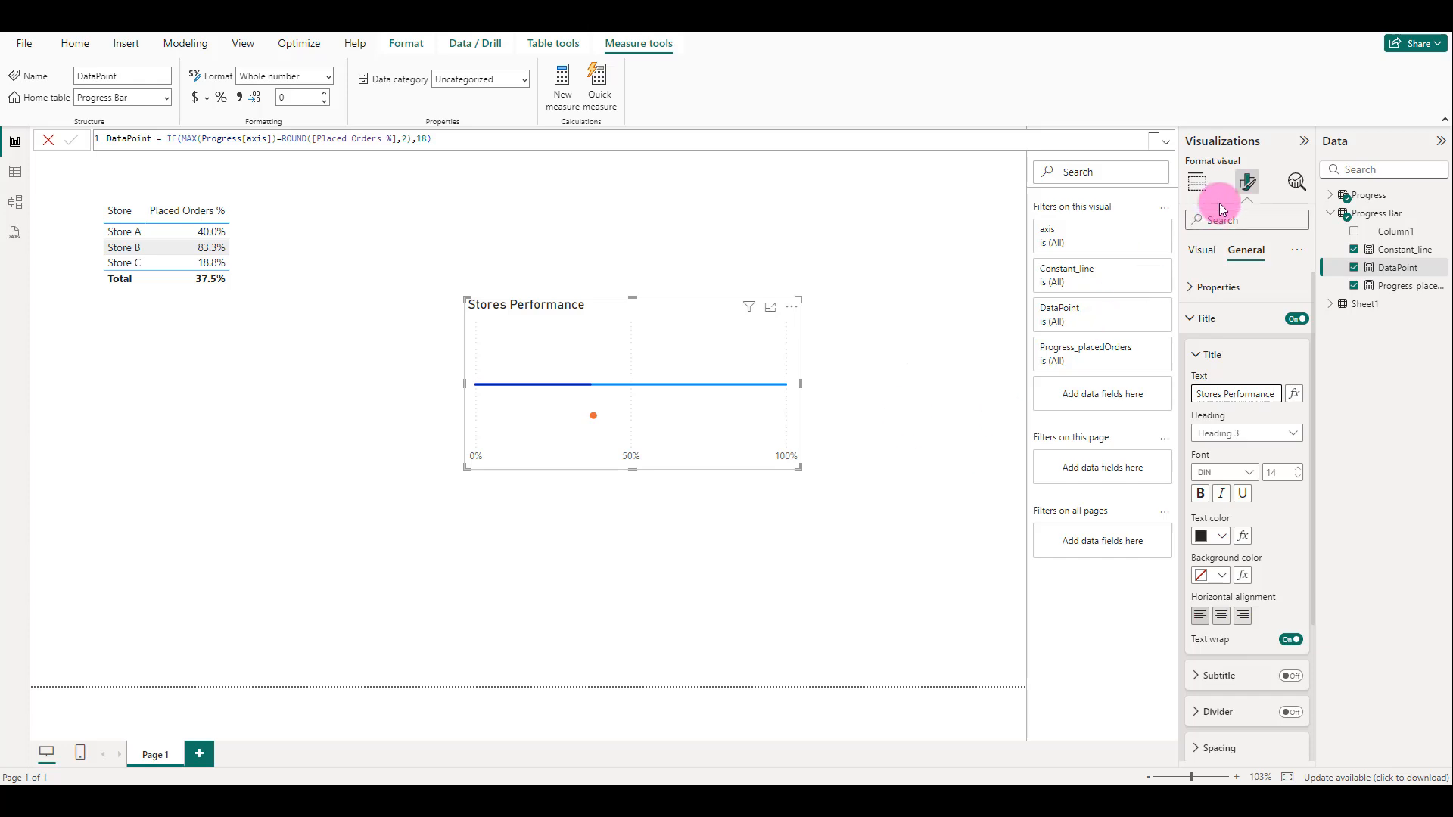
# - Turn on the line chart's markers and give the Constant_line series square markers of size 20 px
pyautogui.click(1205, 250)
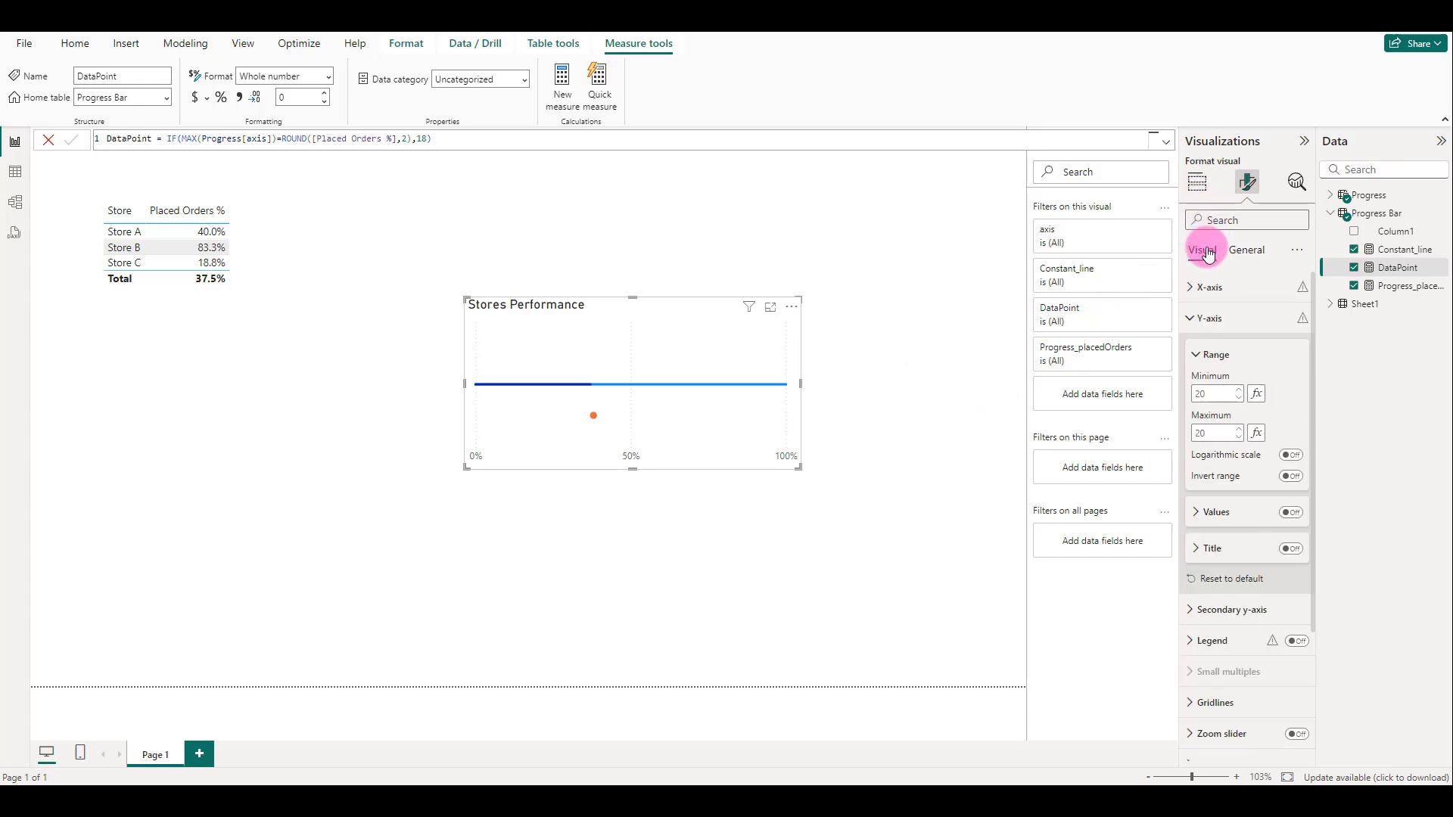
pyautogui.click(1197, 321)
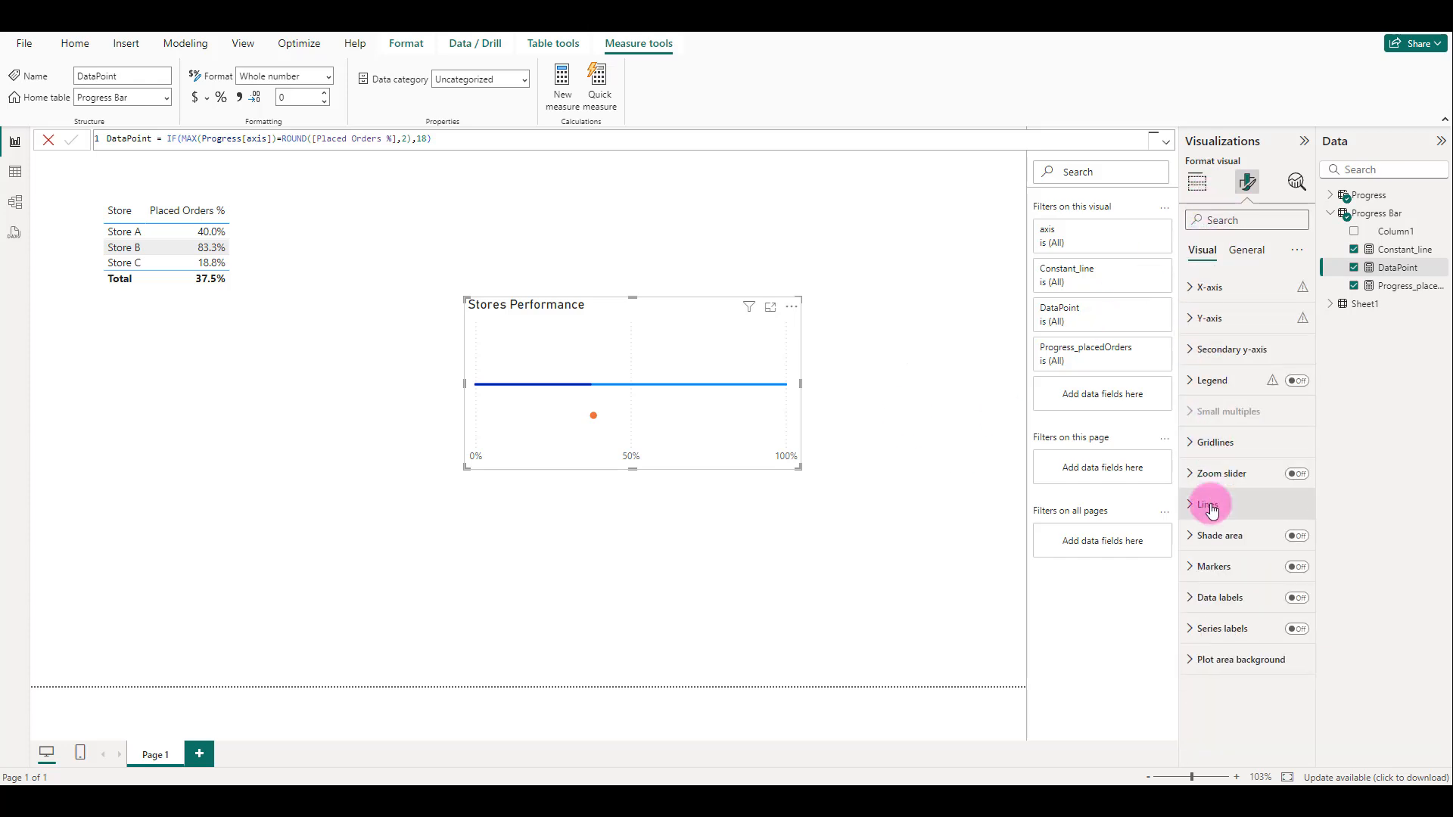
pyautogui.click(1295, 568)
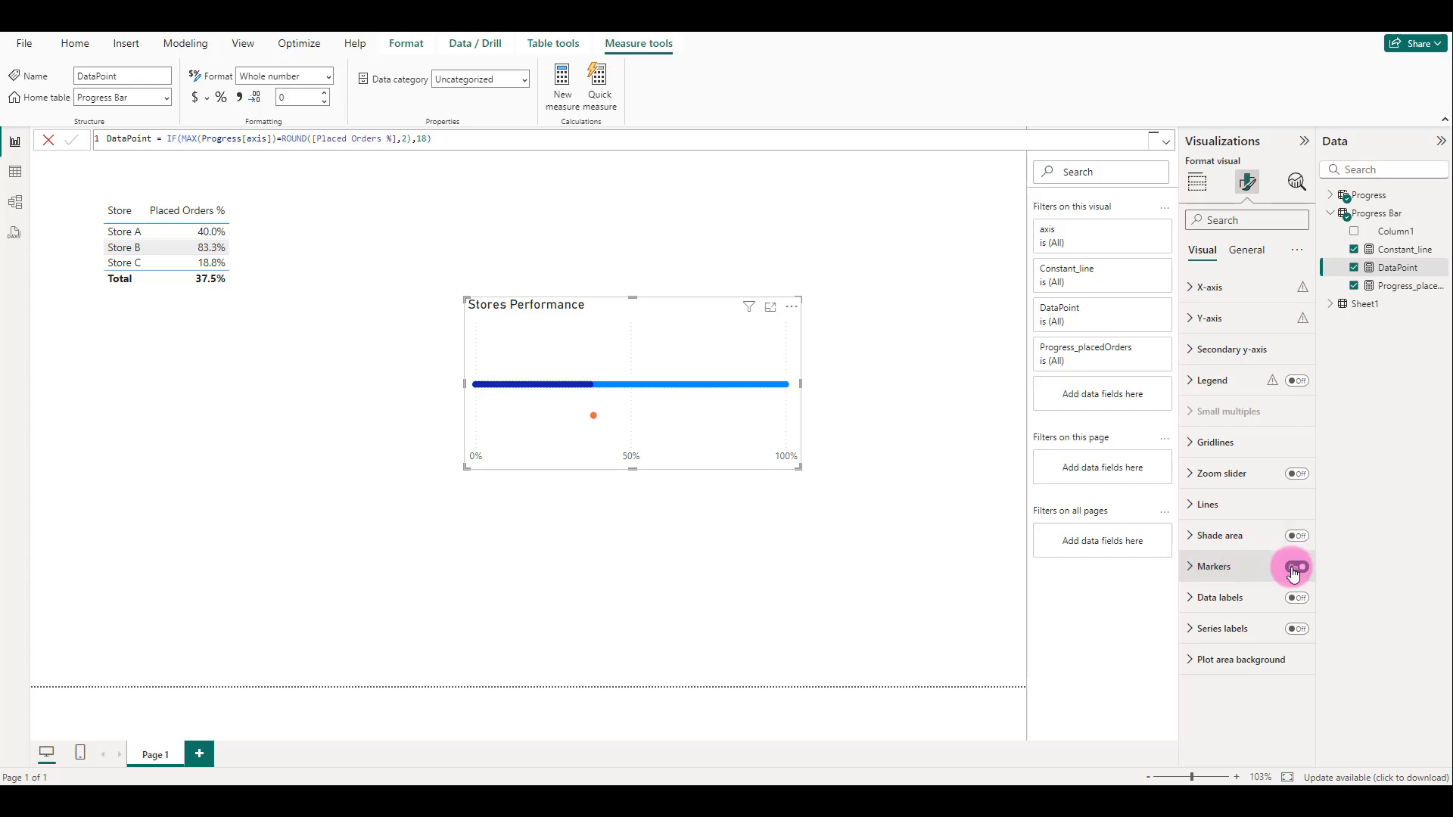
pyautogui.click(1209, 566)
pyautogui.click(1232, 574)
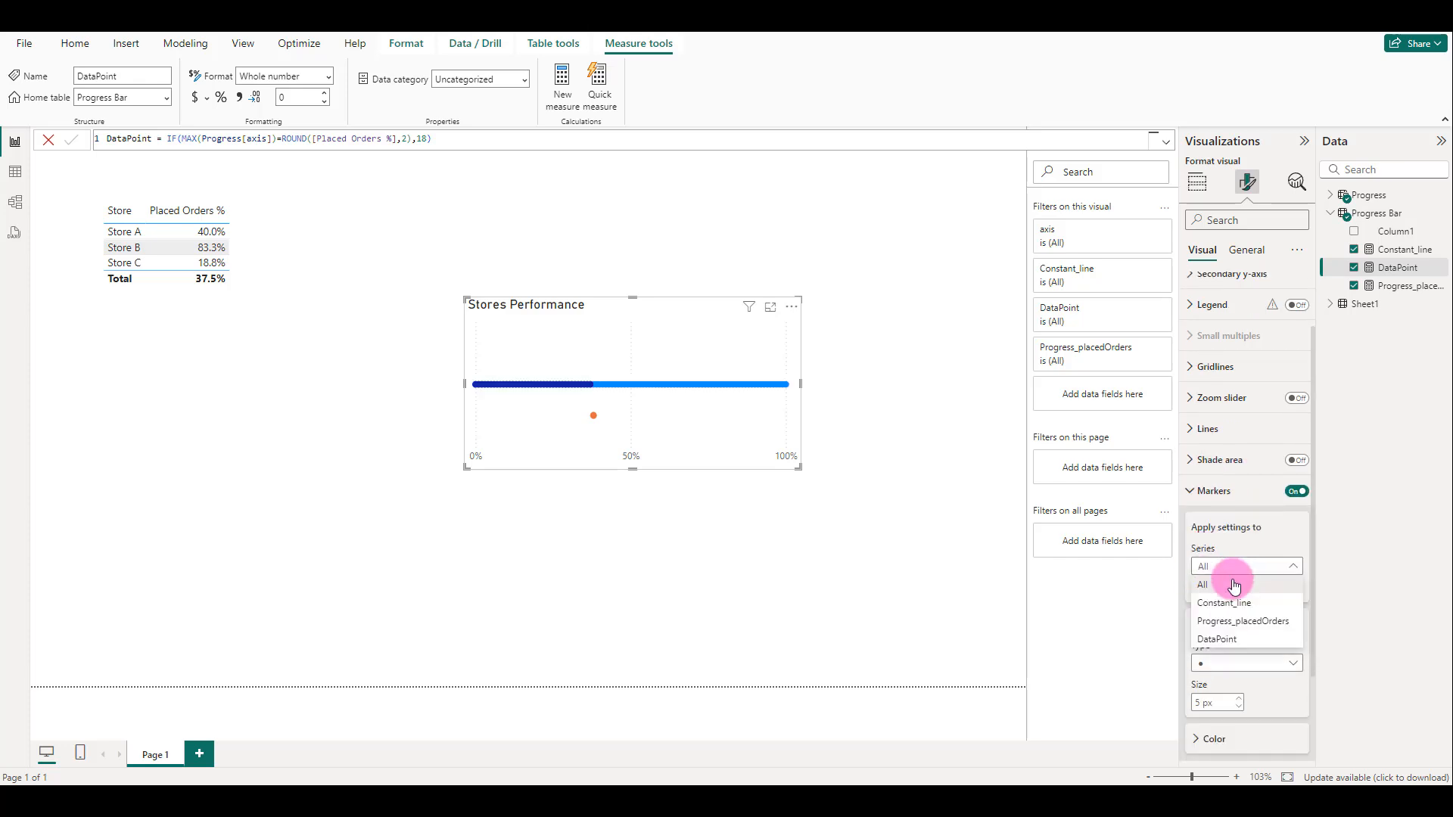
pyautogui.click(1230, 612)
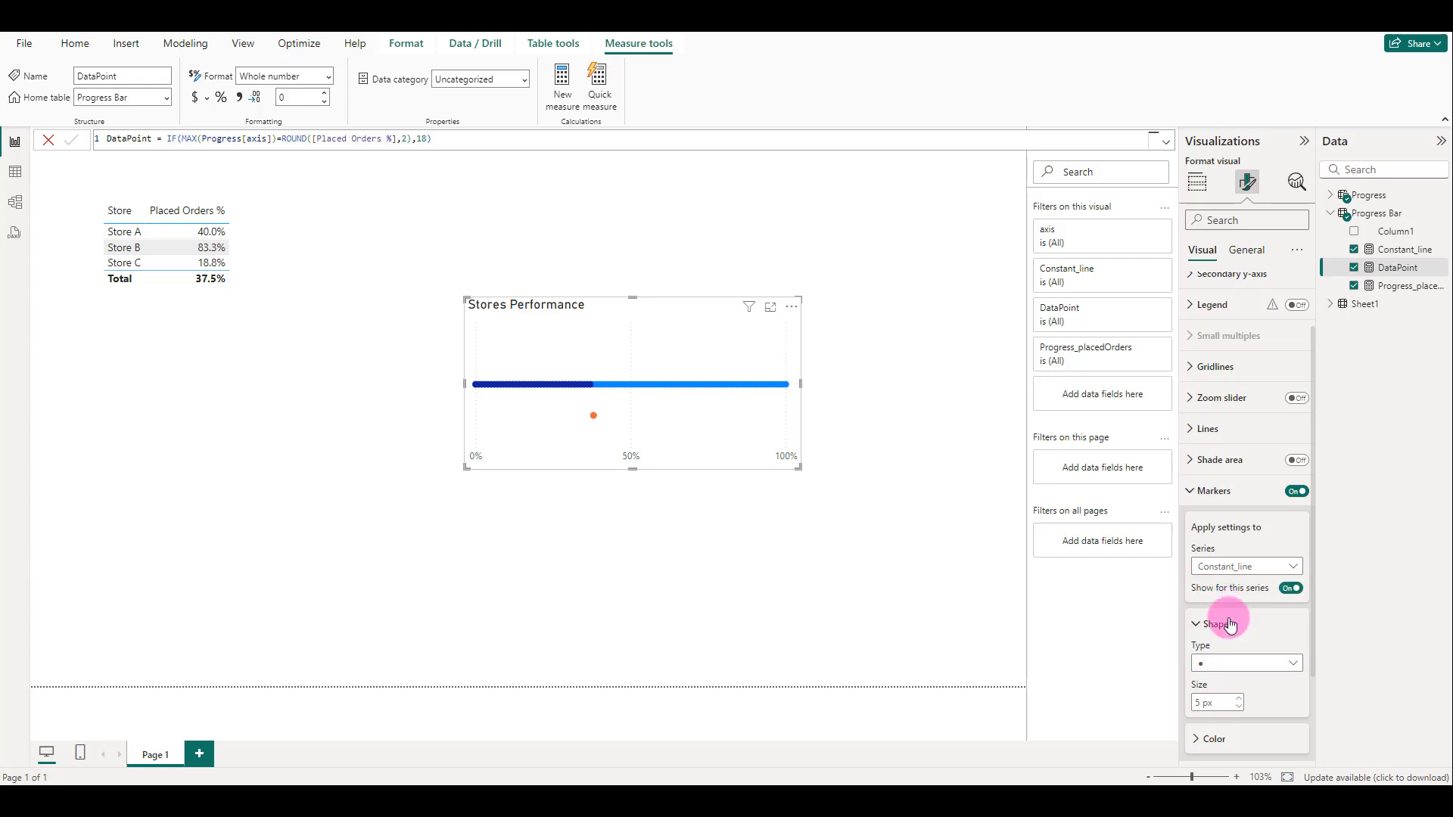
pyautogui.scroll(-2, 1258, 605)
pyautogui.click(1265, 548)
pyautogui.click(1214, 604)
pyautogui.click(1203, 587)
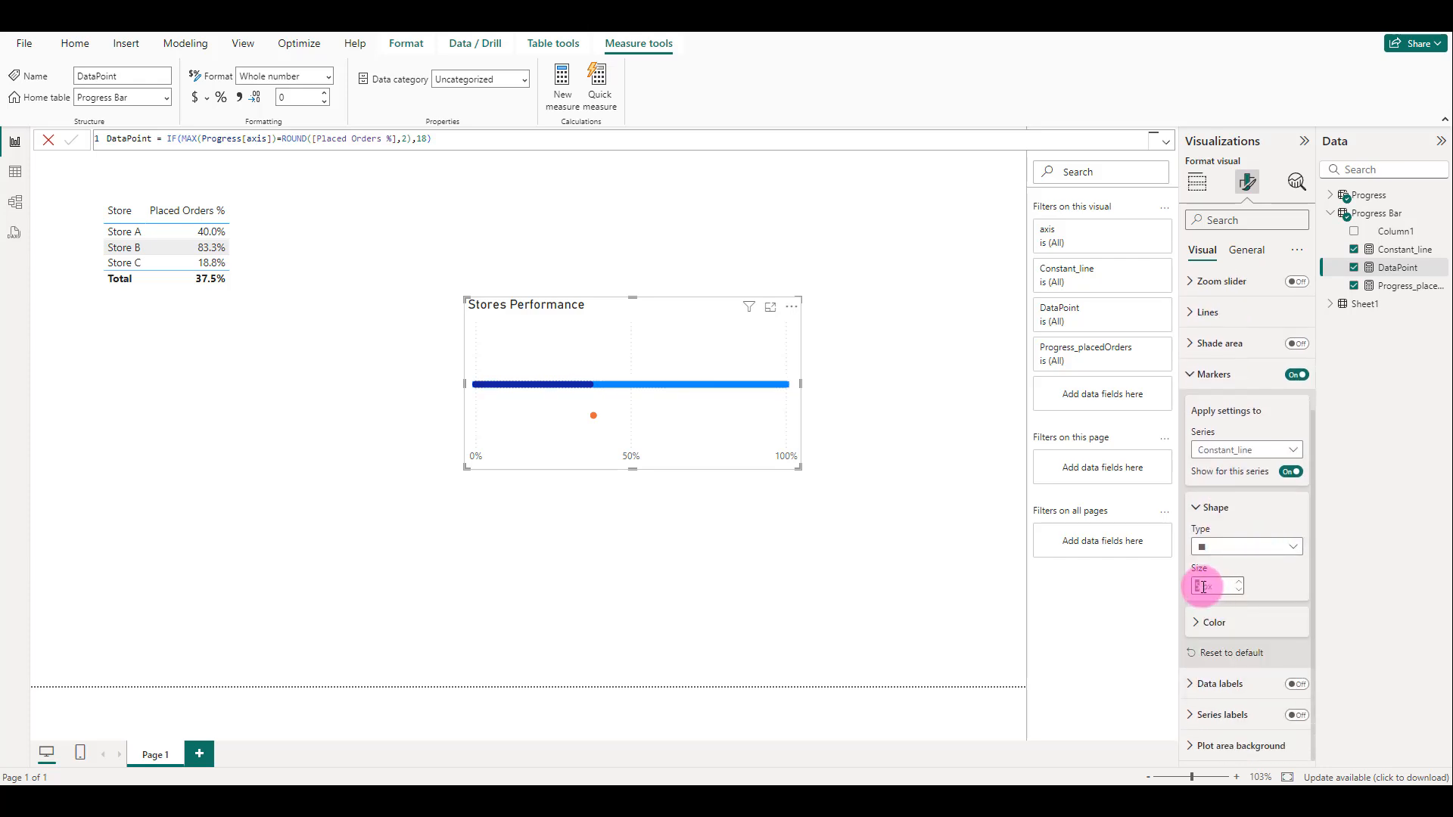
pyautogui.write('20')
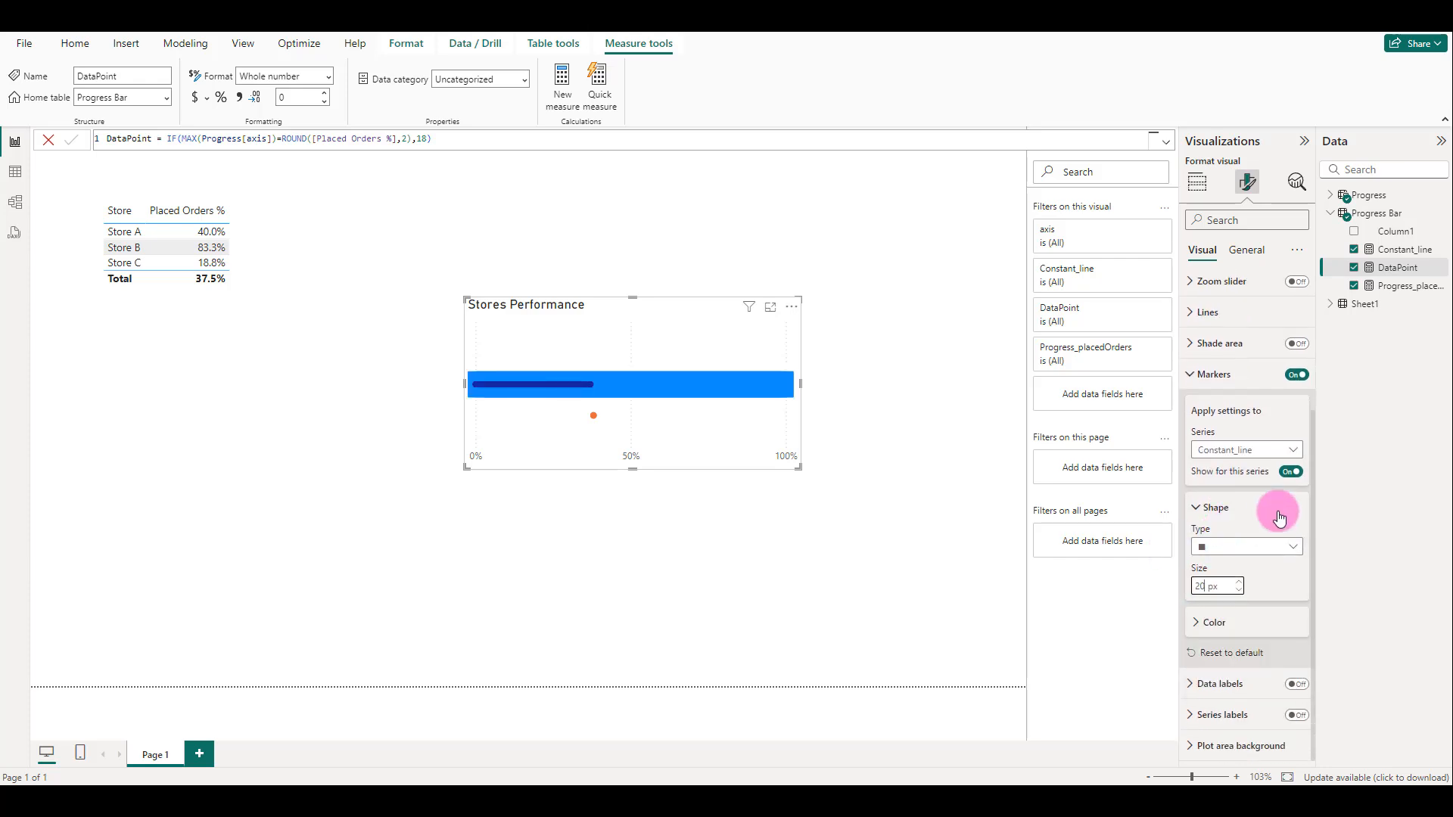
# - Show markers for the Progress_placedOrders series with size 8 px and a light purple color
pyautogui.click(1264, 452)
pyautogui.click(1247, 505)
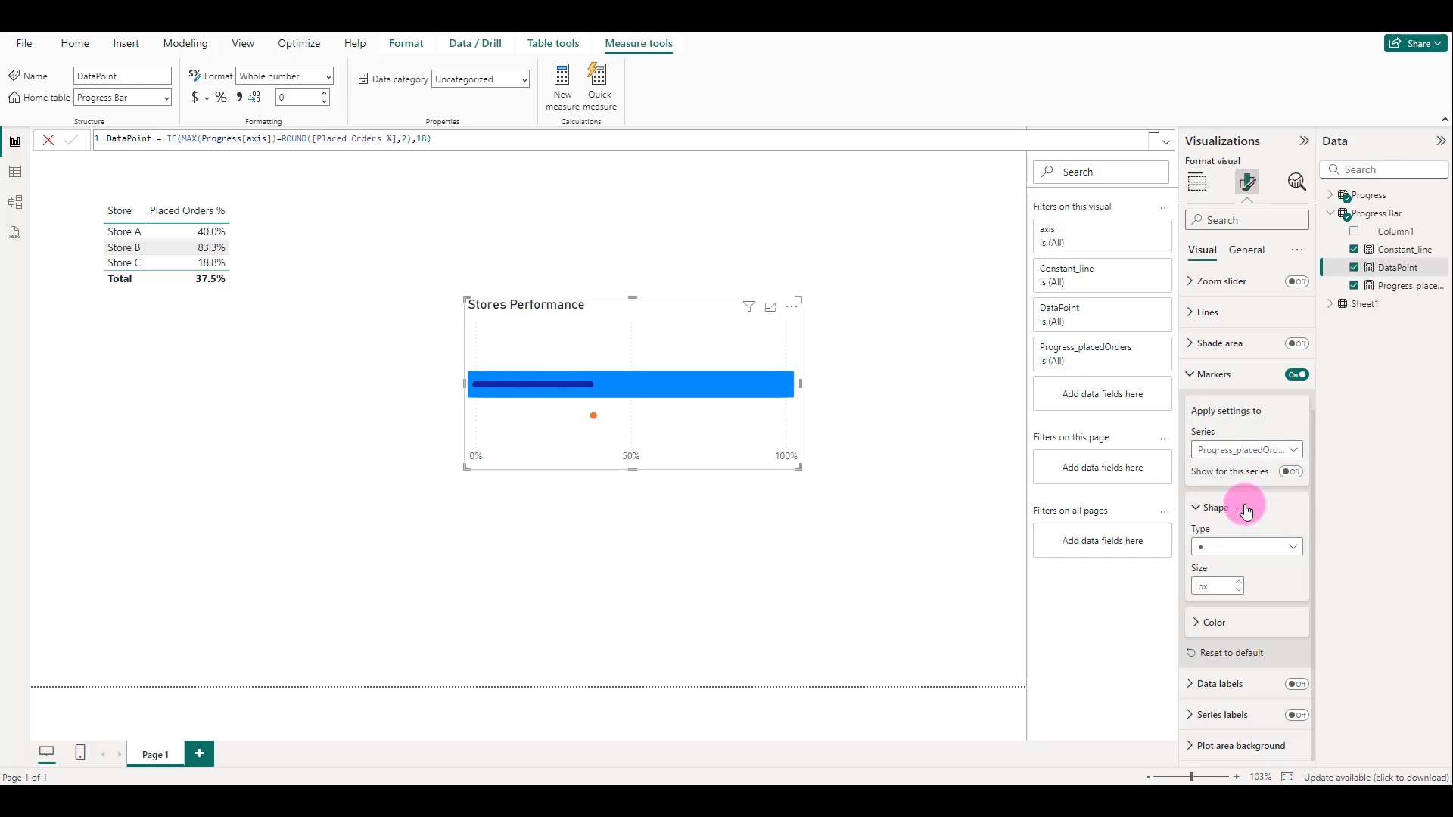
pyautogui.click(1241, 545)
pyautogui.click(1241, 544)
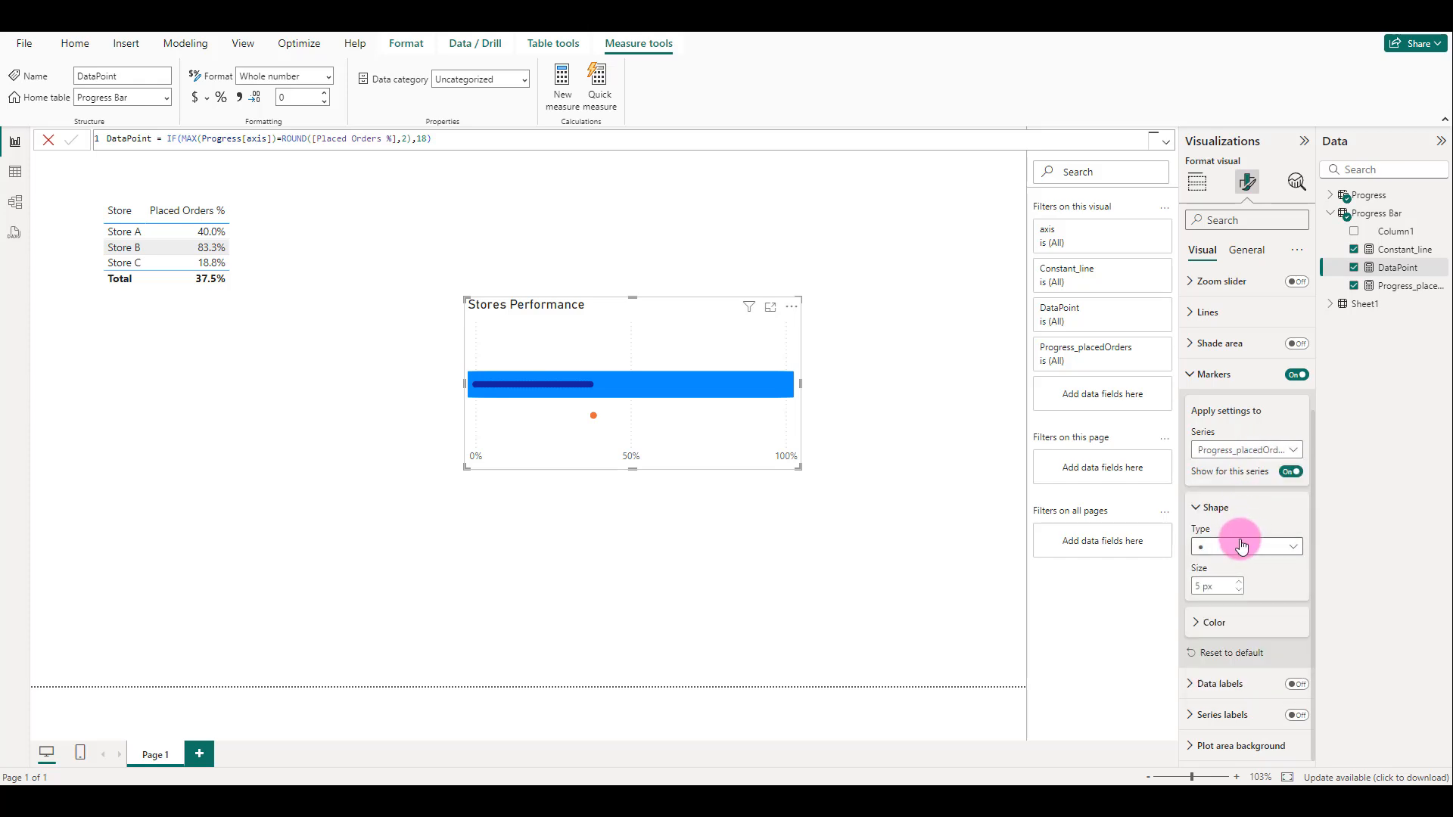
pyautogui.click(1239, 582)
pyautogui.click(1239, 582)
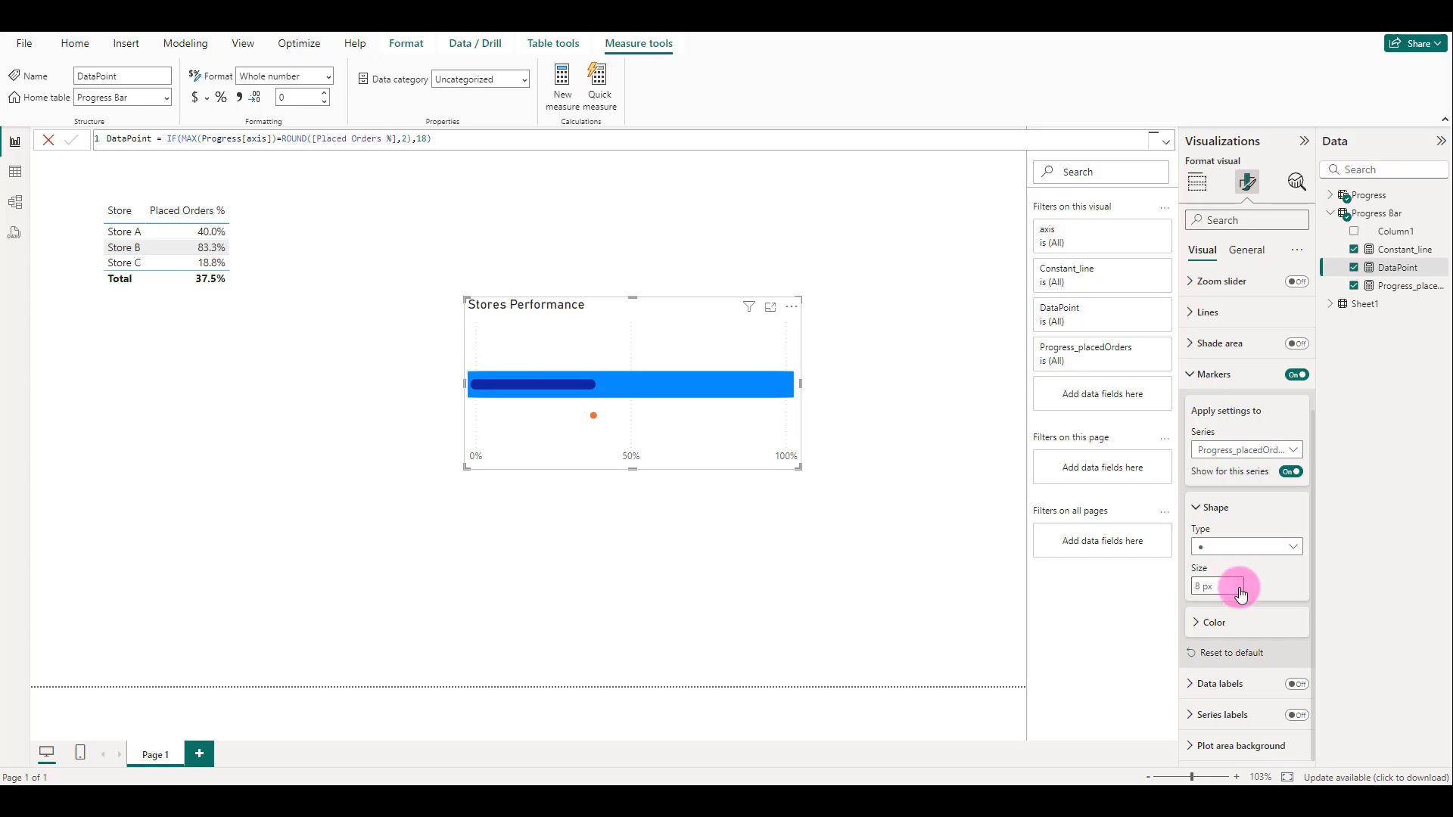
pyautogui.click(1231, 628)
pyautogui.click(1220, 659)
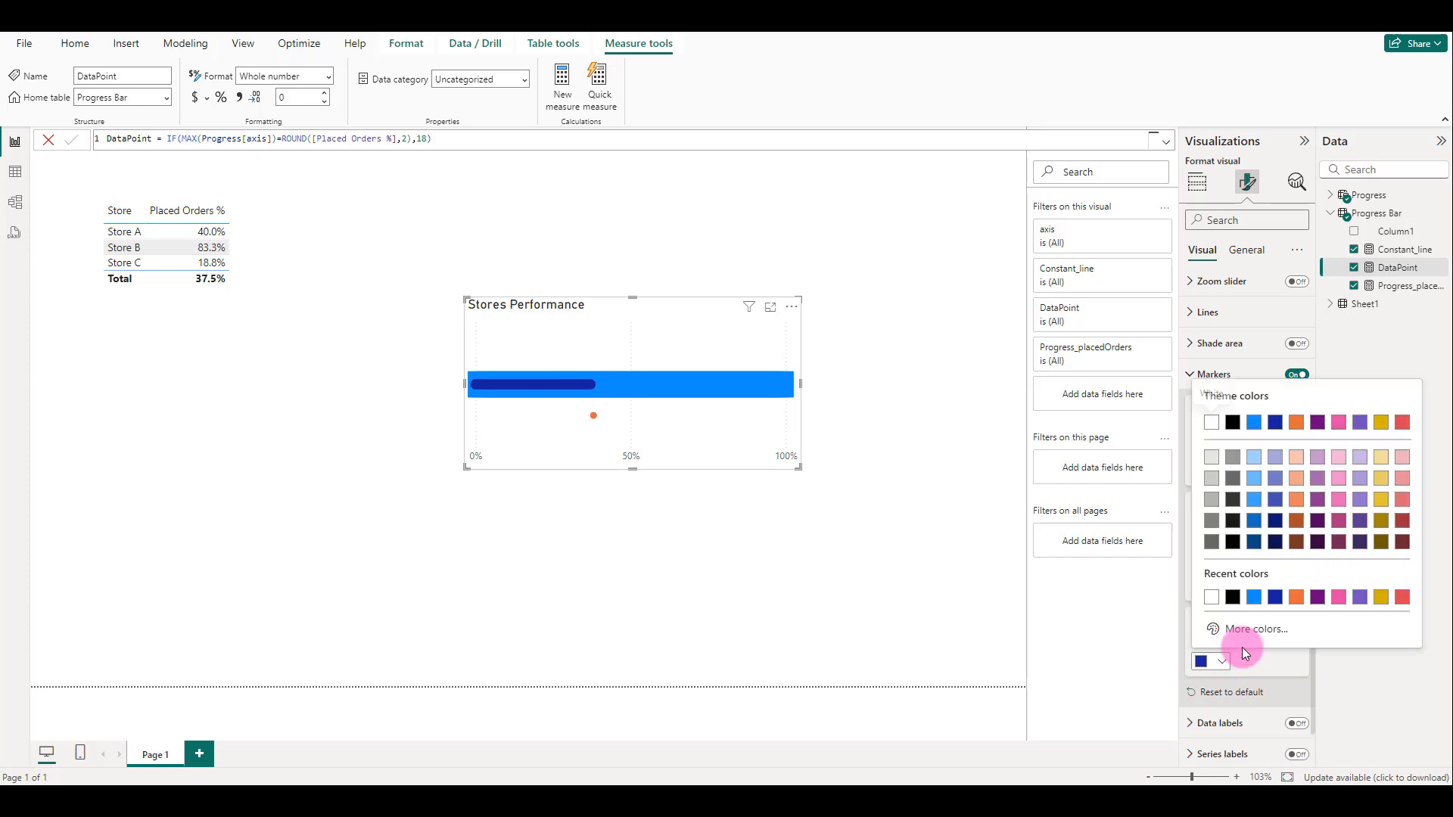
pyautogui.click(1359, 479)
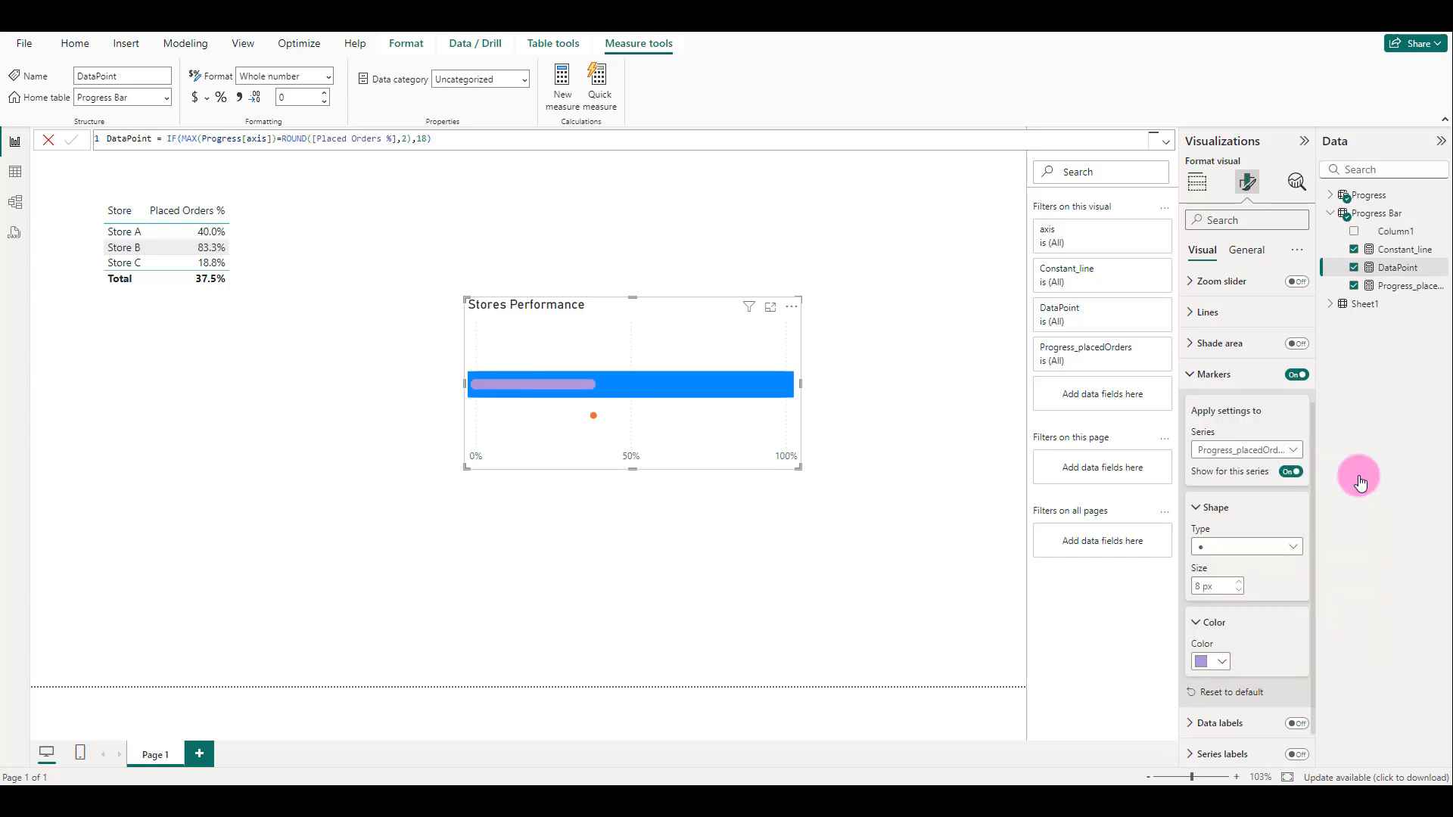
# - Set the Constant_line series' marker color to light grey
pyautogui.click(1293, 450)
pyautogui.click(1241, 488)
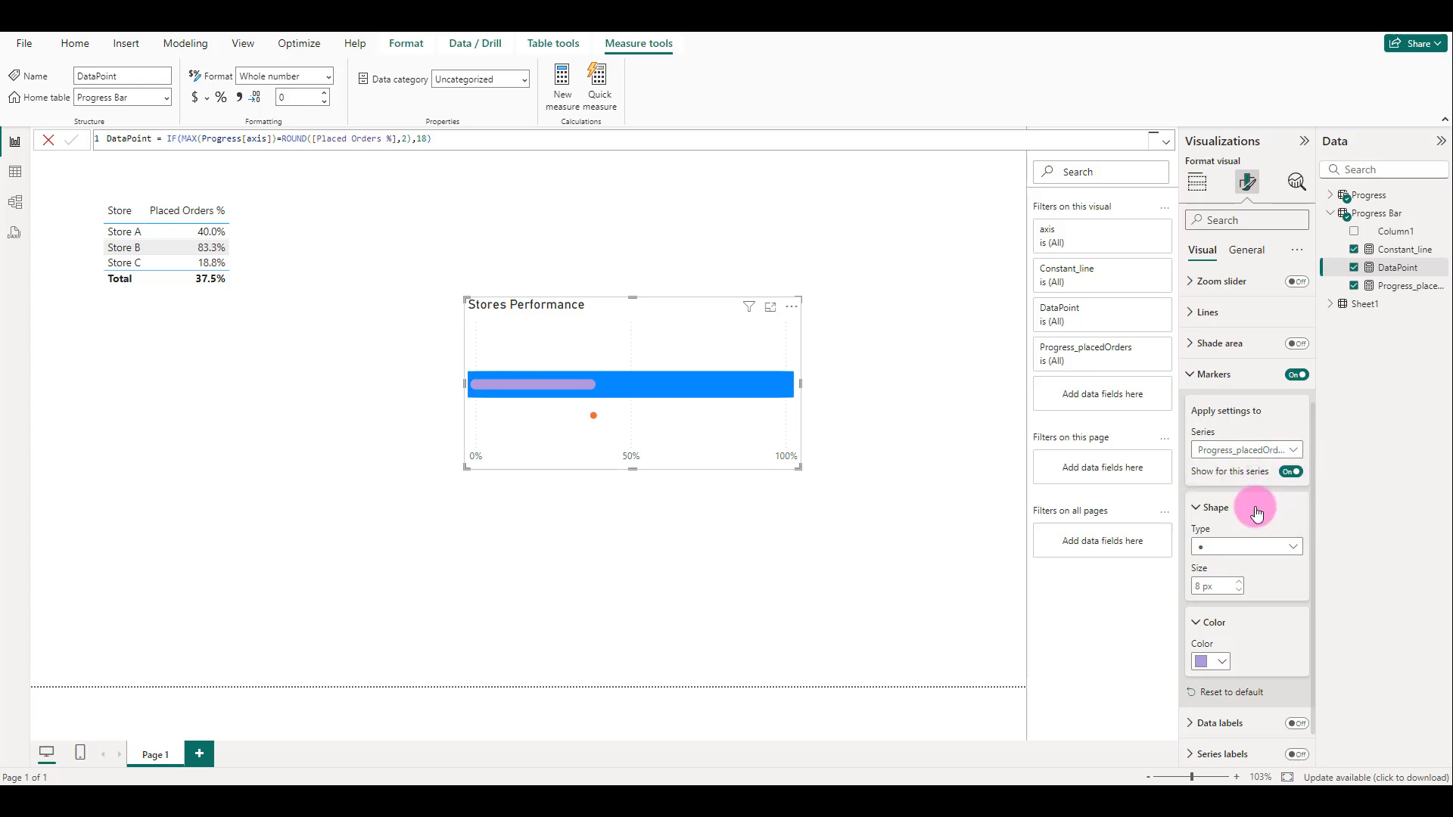
pyautogui.click(1210, 661)
pyautogui.click(1213, 457)
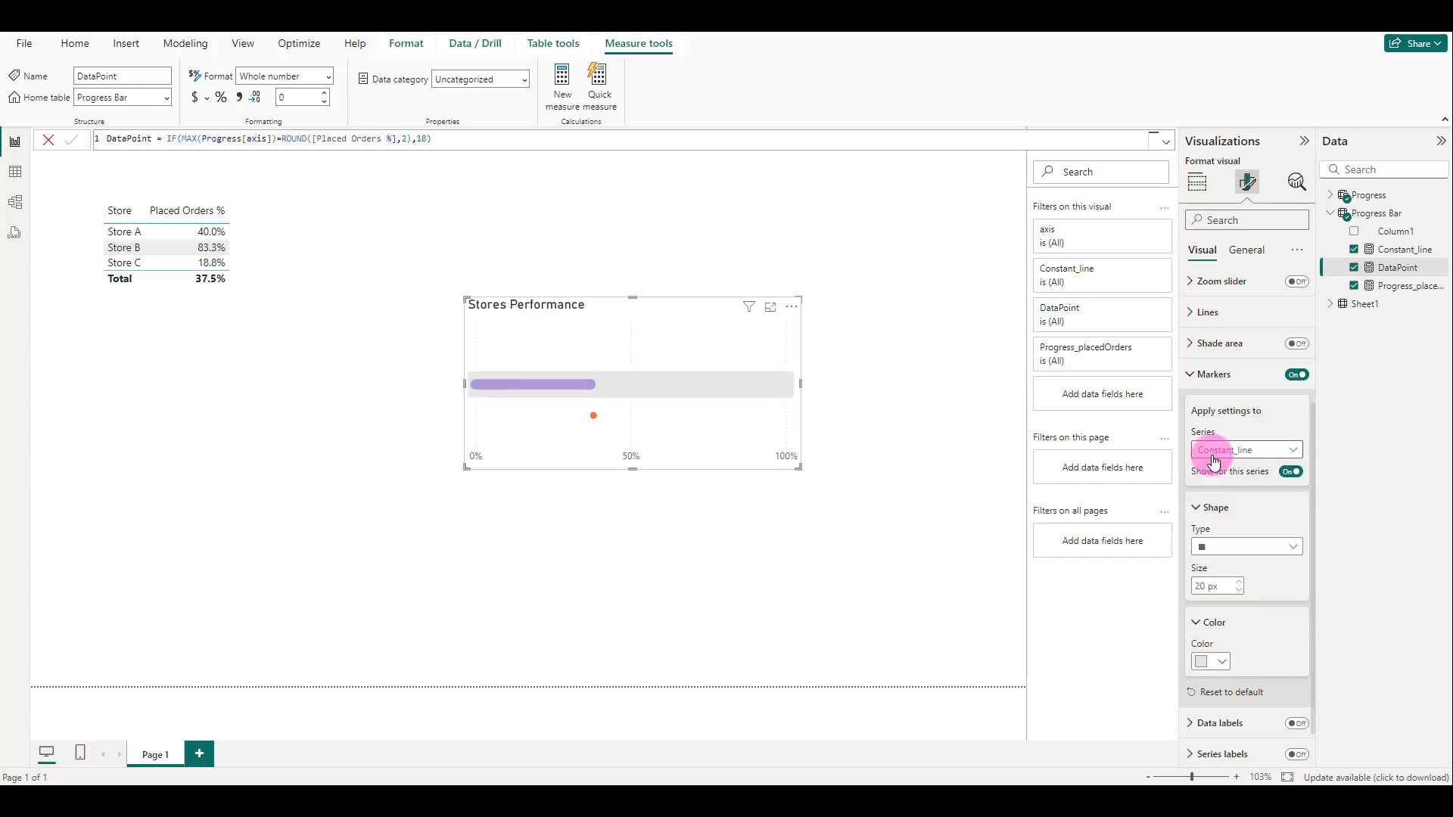
# - Change the DataPoint series' marker to a triangle and color it dark red with a custom color
pyautogui.click(1262, 450)
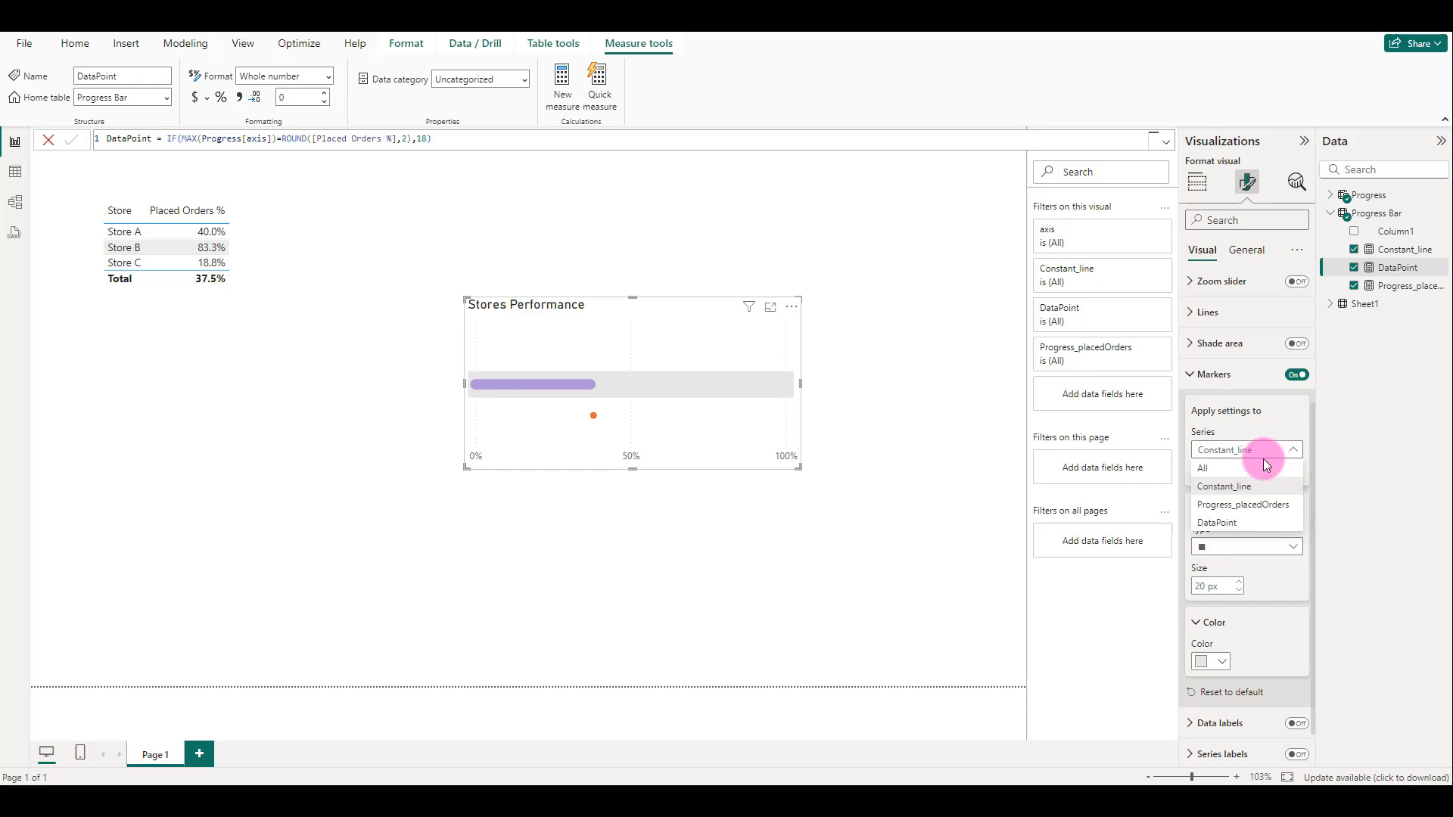
pyautogui.click(1242, 523)
pyautogui.click(1242, 550)
pyautogui.click(1212, 625)
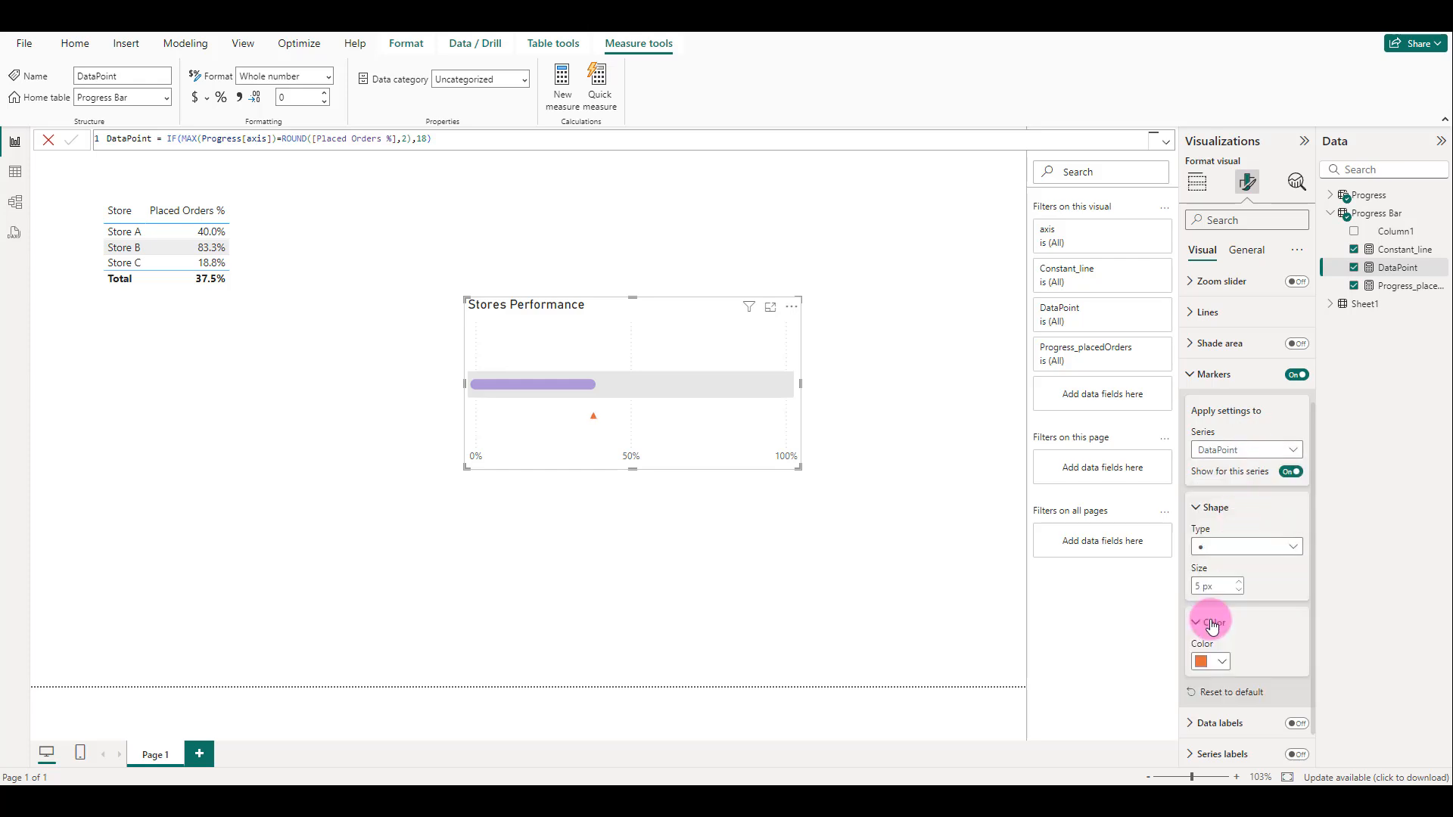
pyautogui.click(1217, 664)
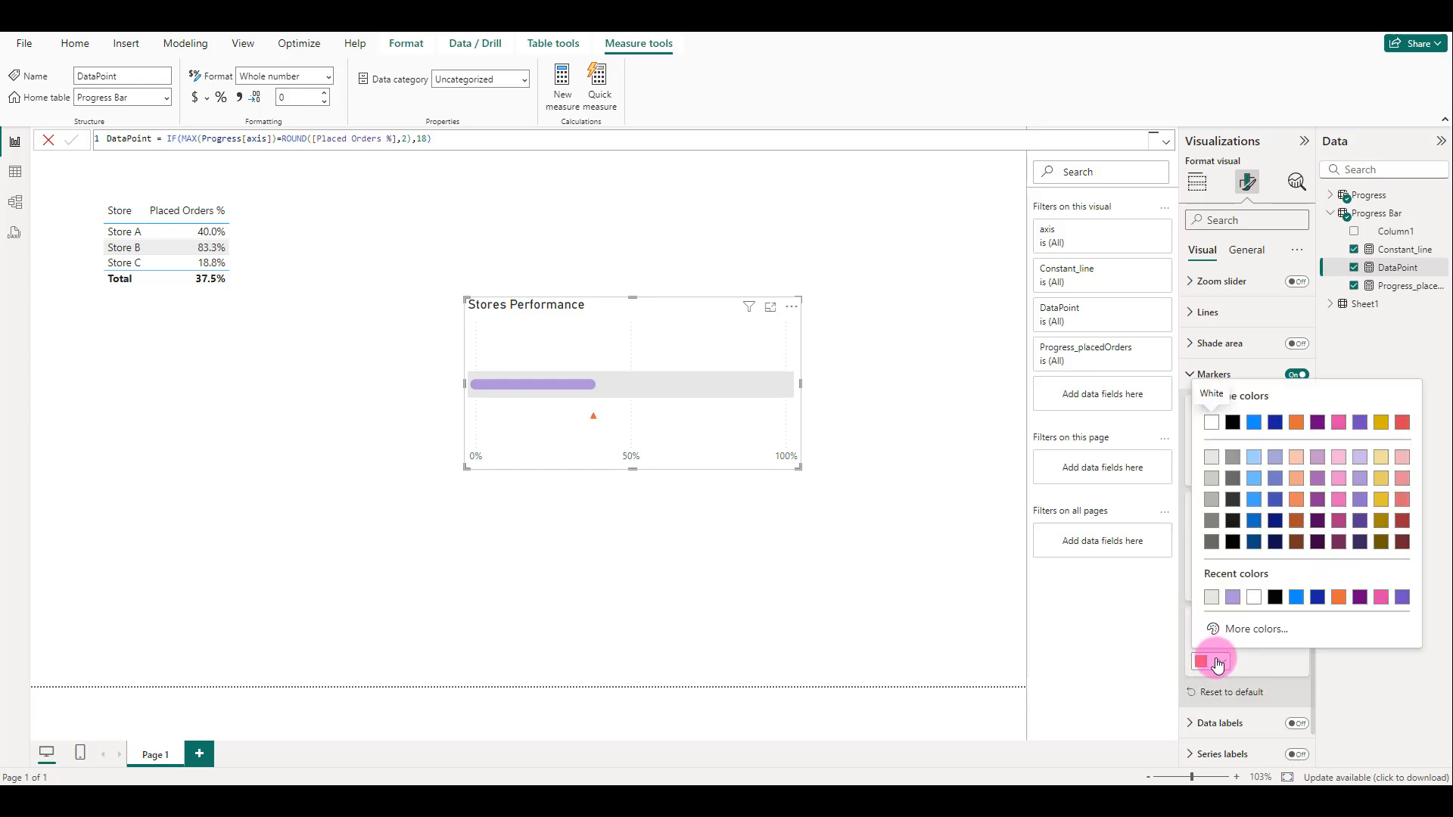
pyautogui.click(1248, 629)
pyautogui.click(1400, 578)
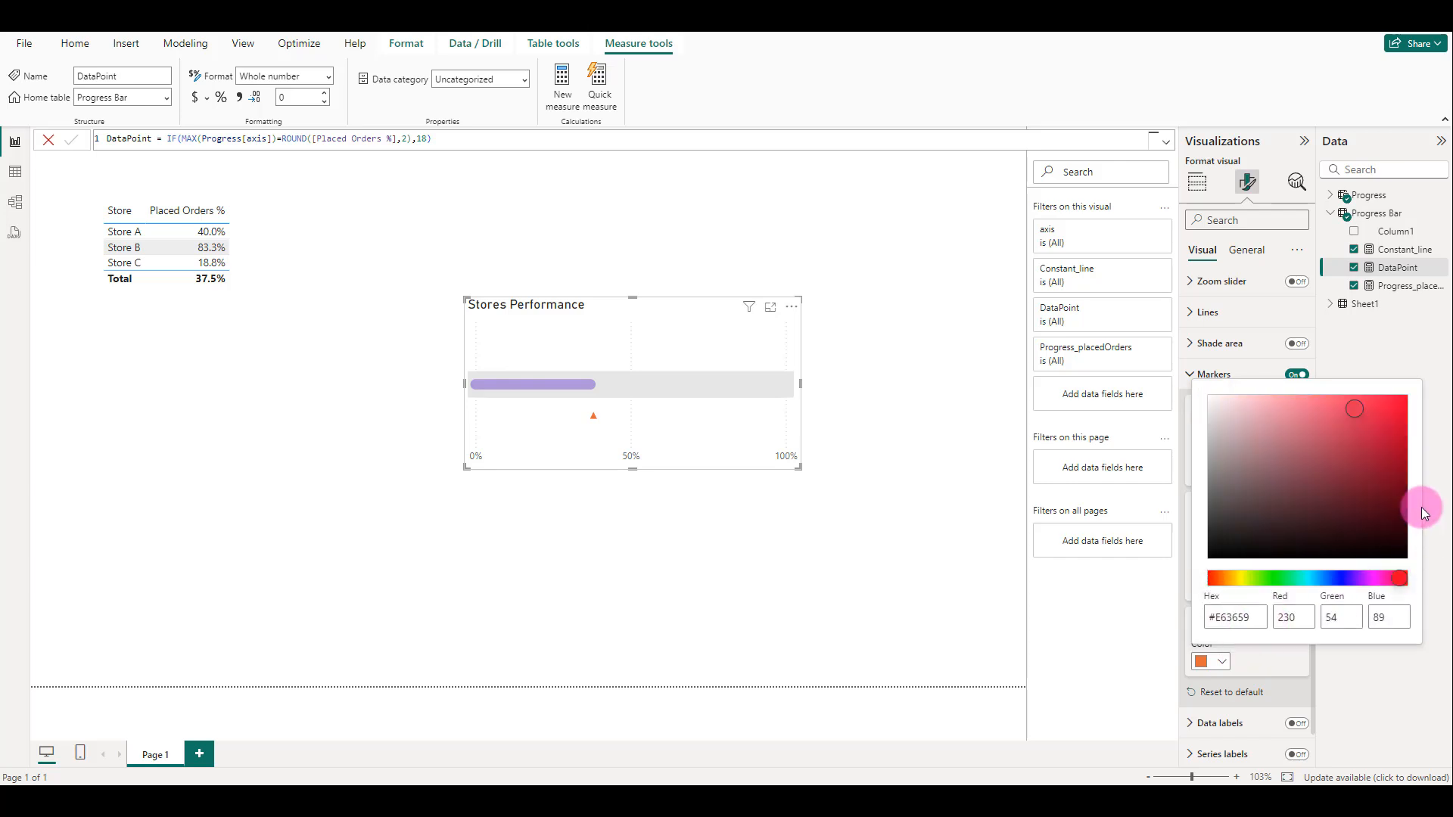
pyautogui.click(1405, 452)
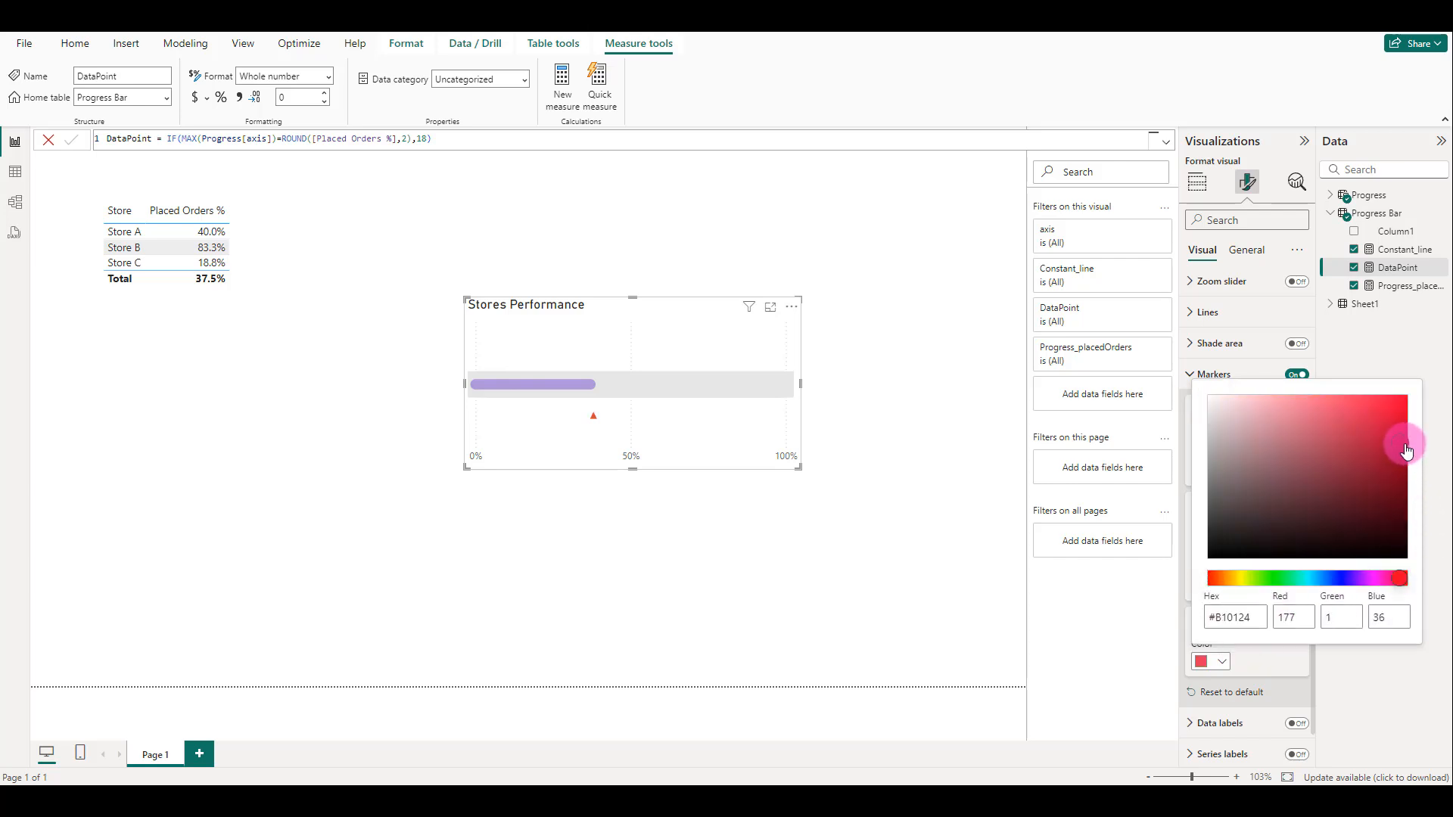
pyautogui.click(1102, 598)
# - Reduce the line chart's height and change the value returned by the DataPoint measure to 19
pyautogui.moveTo(632, 467); pyautogui.dragTo(634, 424)
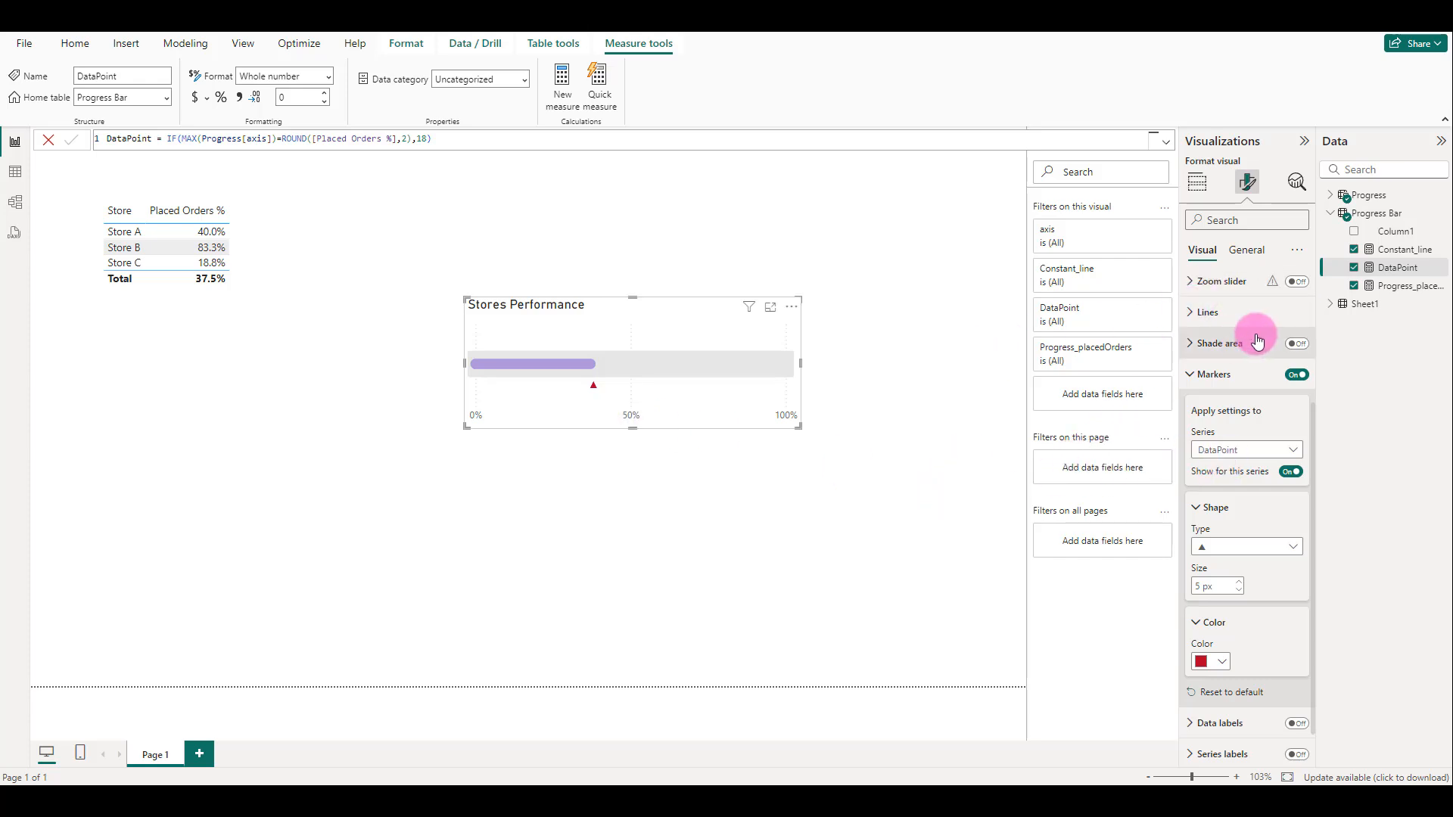
pyautogui.click(1241, 372)
pyautogui.click(1216, 321)
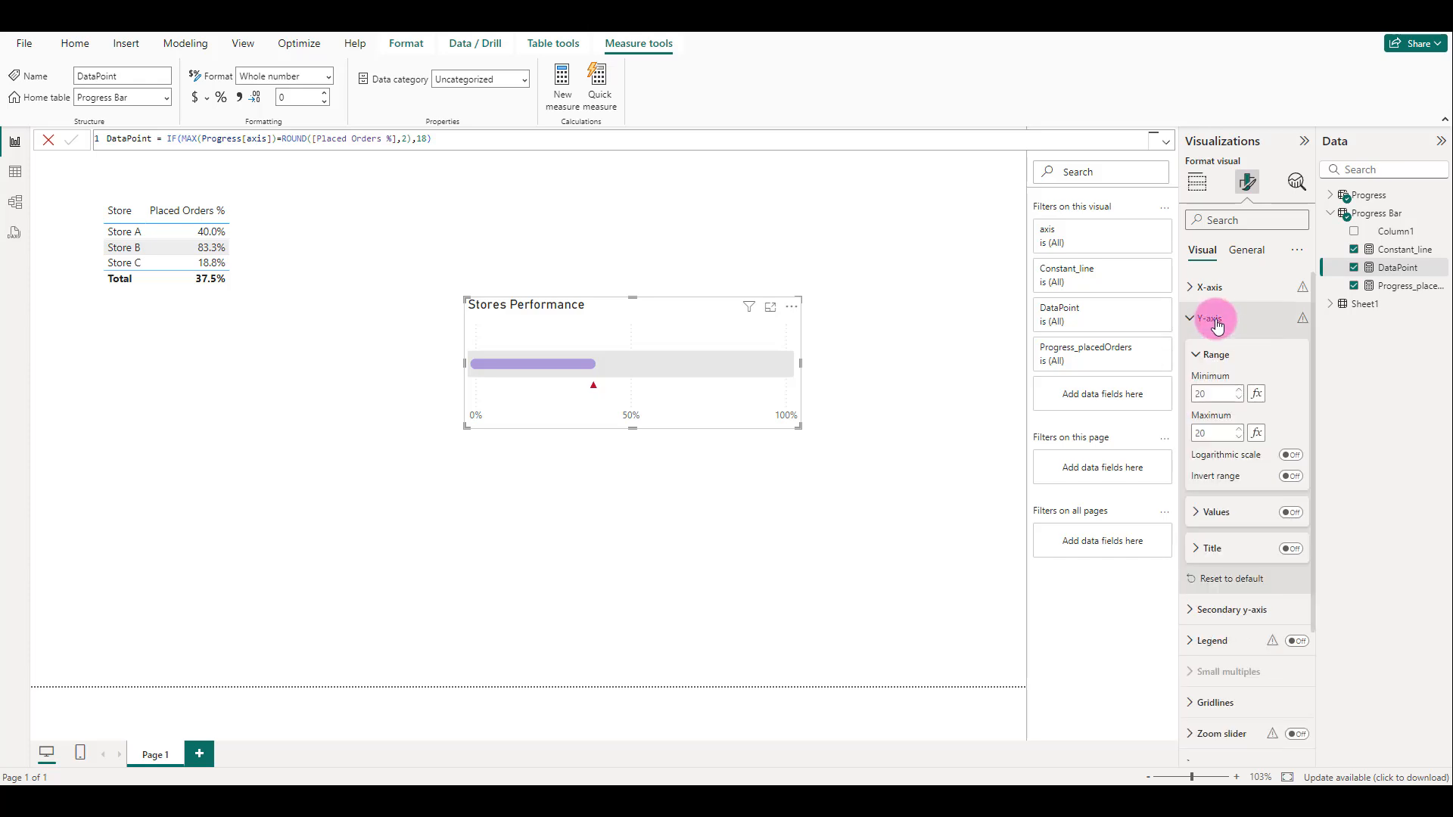
pyautogui.click(421, 139)
pyautogui.press('BackSpace')
pyautogui.write('9')
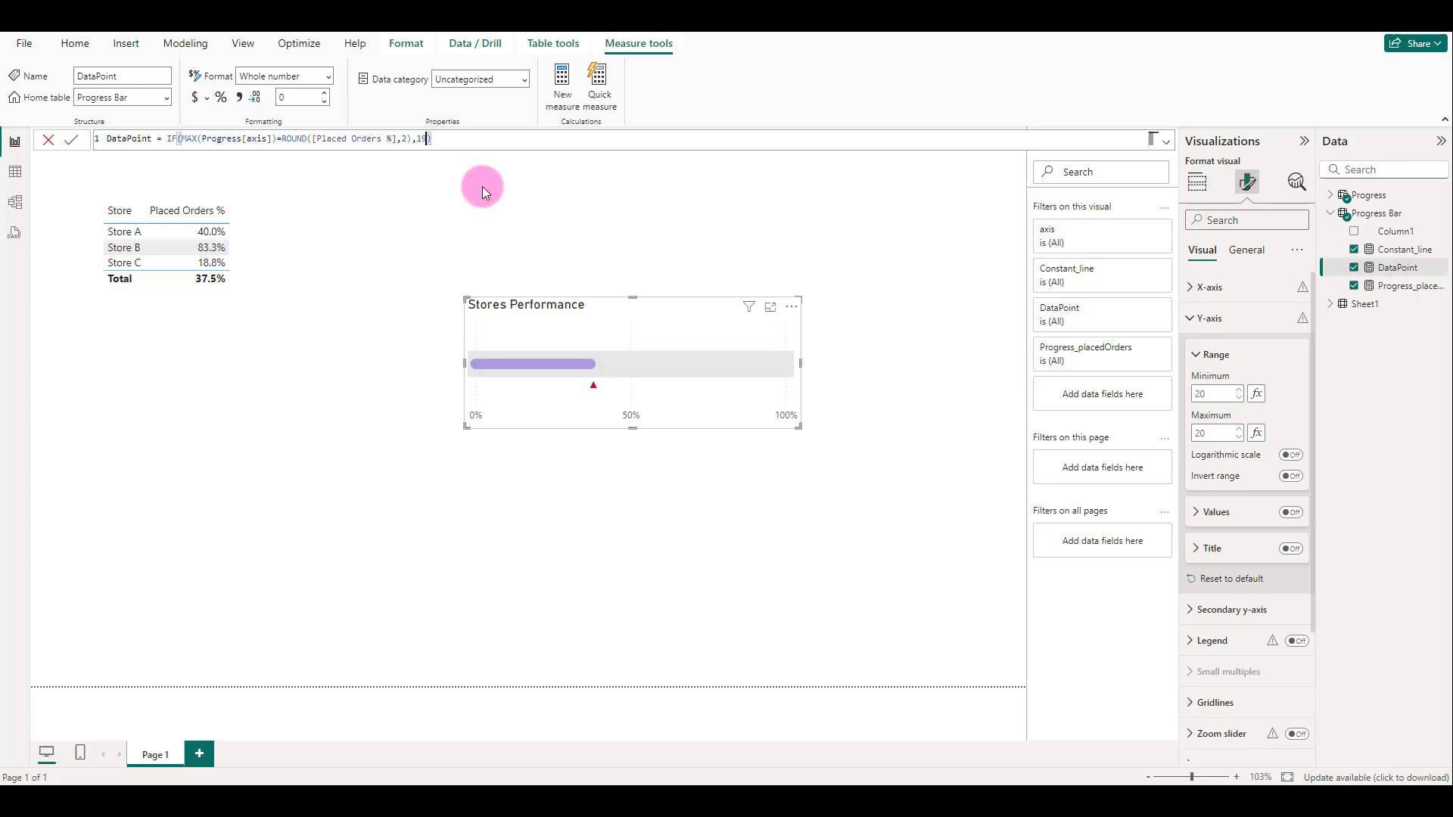
pyautogui.click(483, 186)
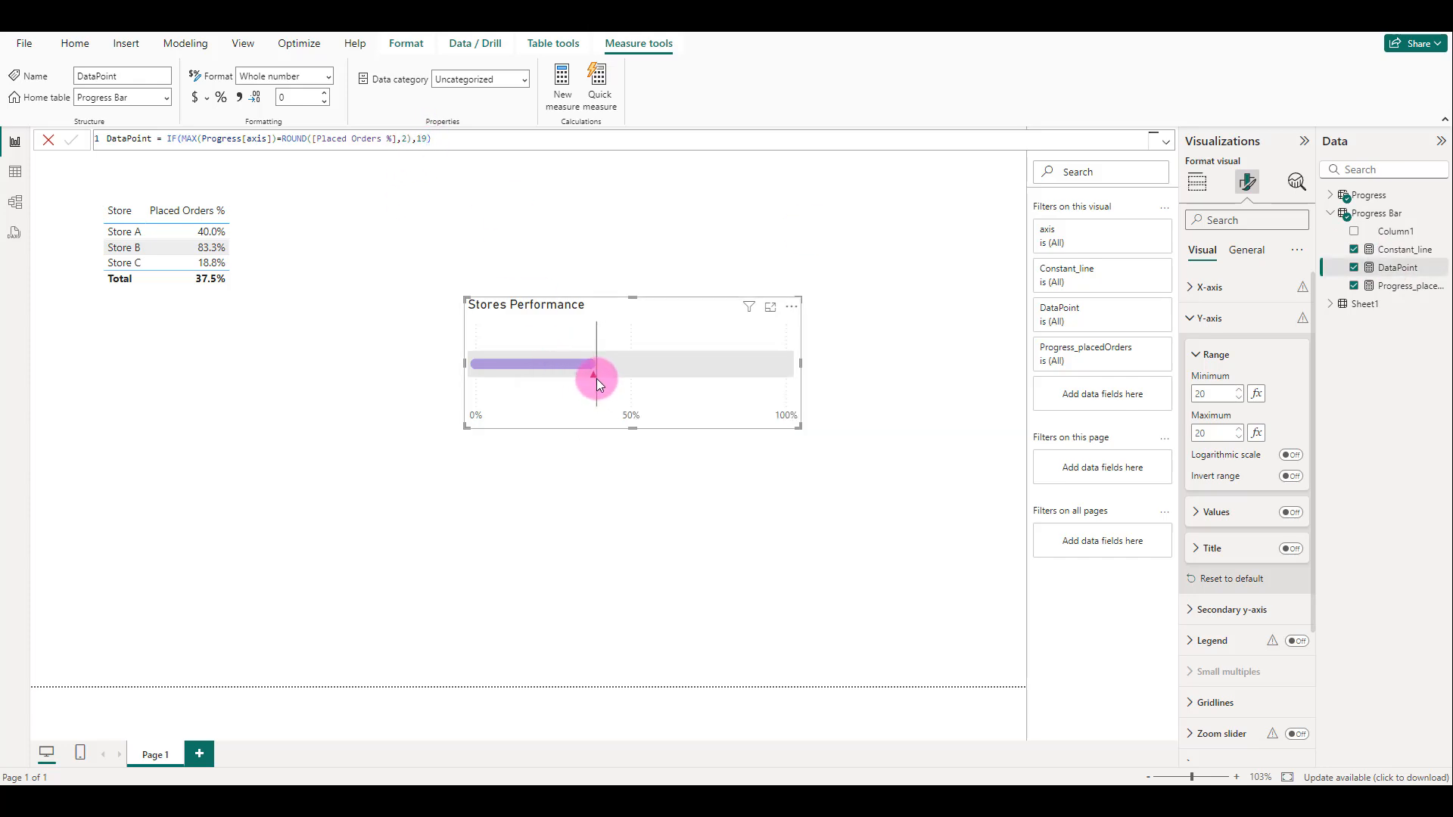
# - Add a solid X-axis constant line at 0.8 to the line chart and color it dark navy (#09124F, Theme color 2, 50% darker)
pyautogui.click(1339, 213)
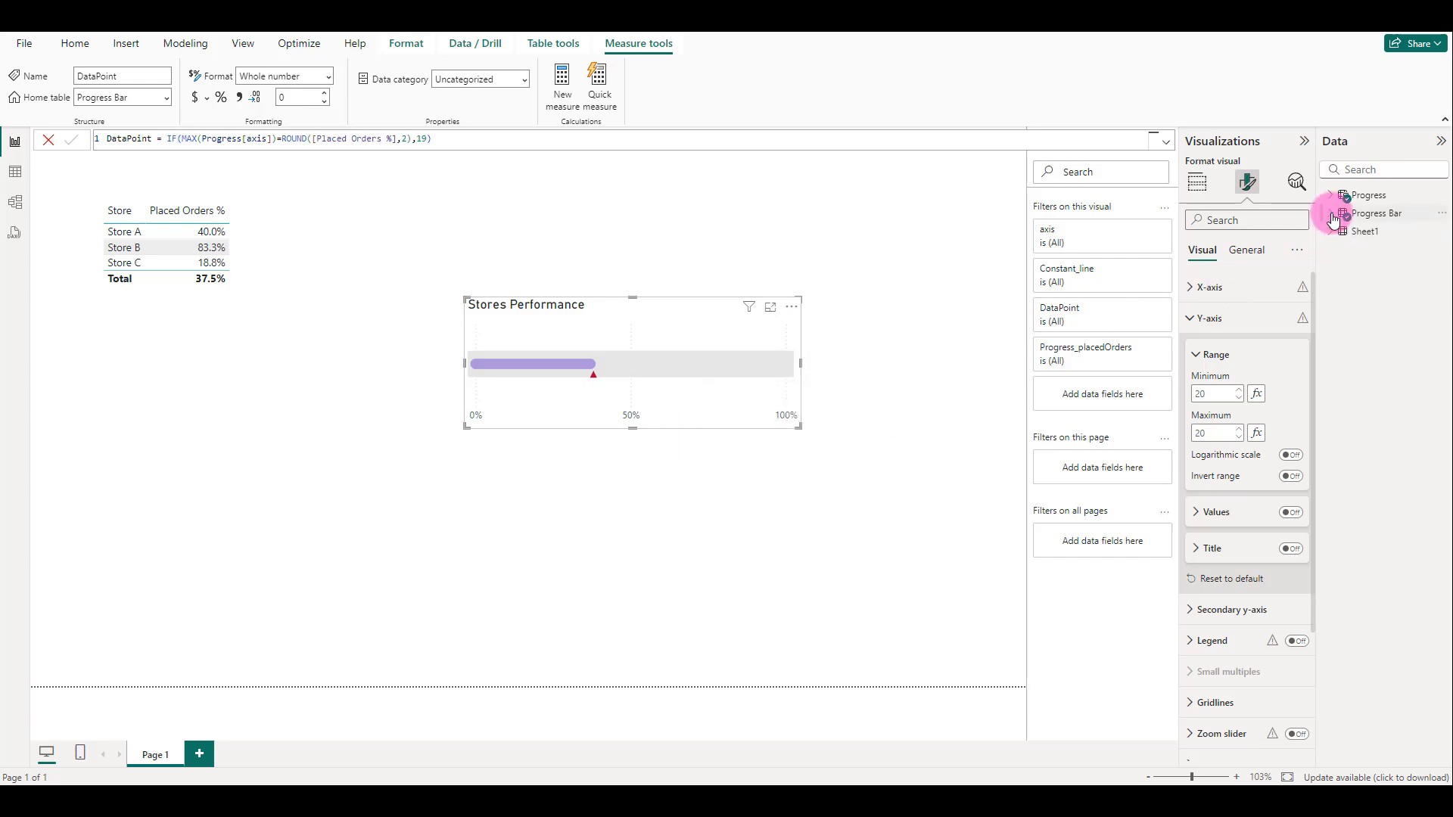
pyautogui.click(1295, 180)
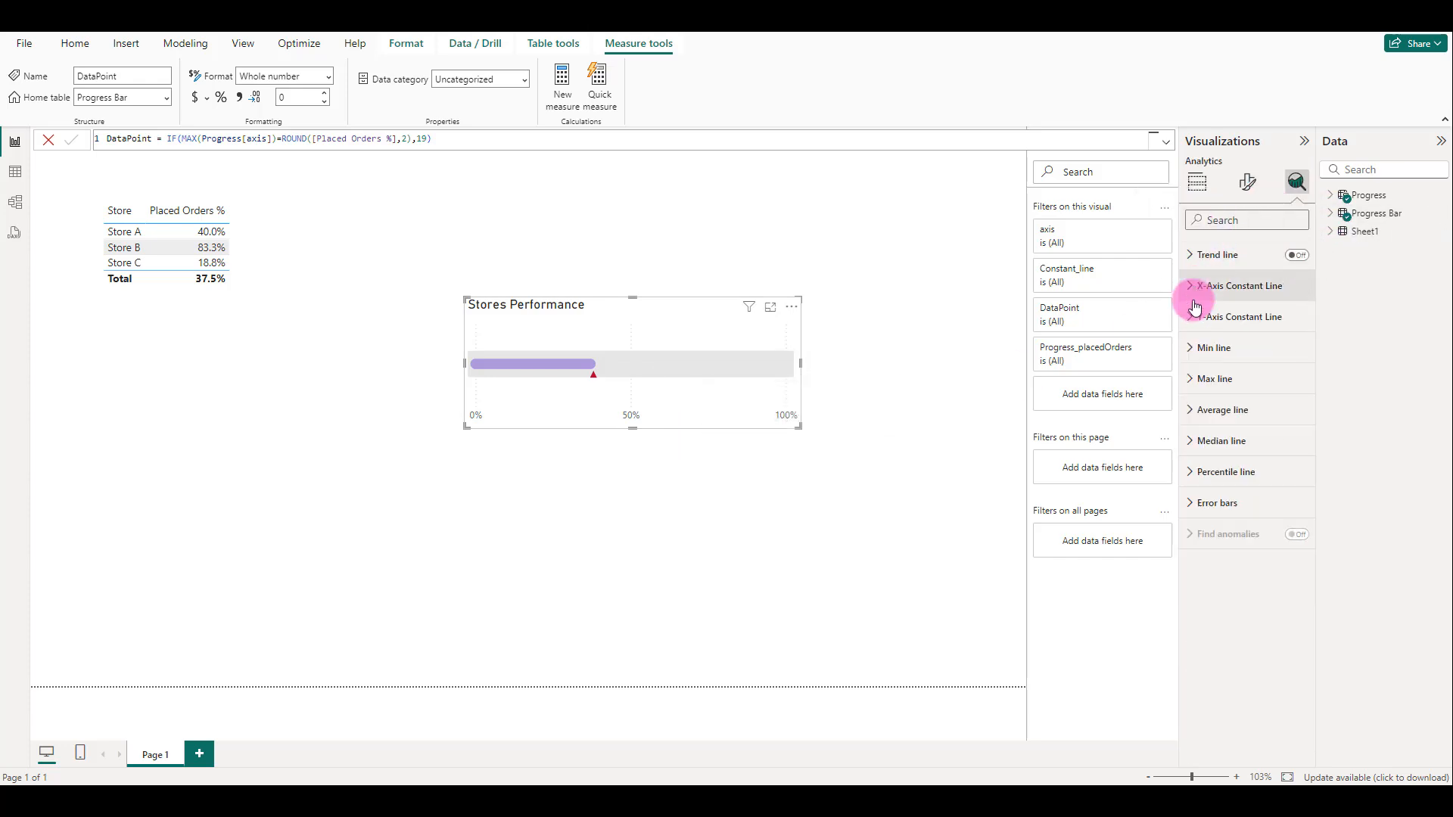
pyautogui.click(1192, 291)
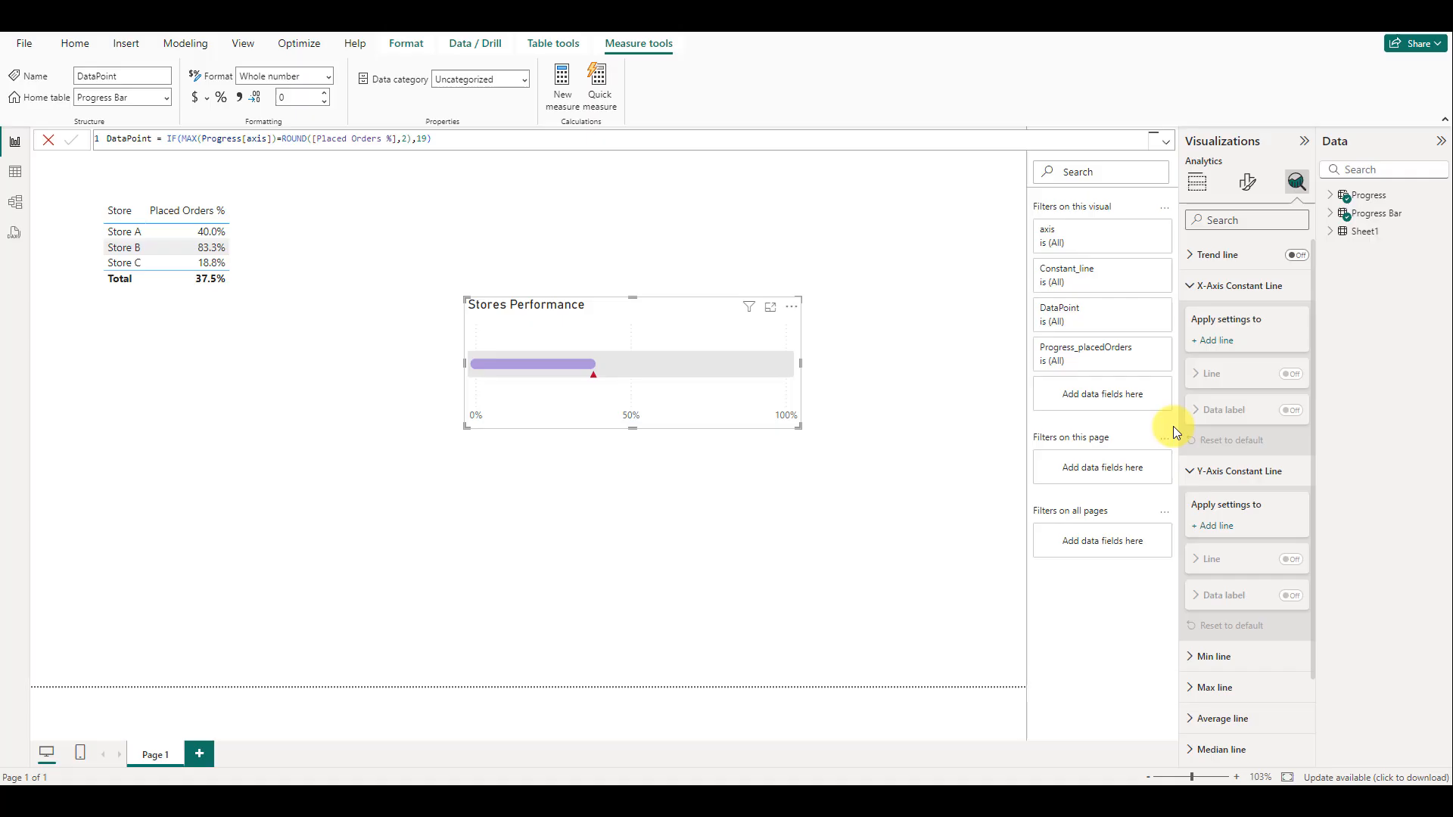
pyautogui.click(1216, 342)
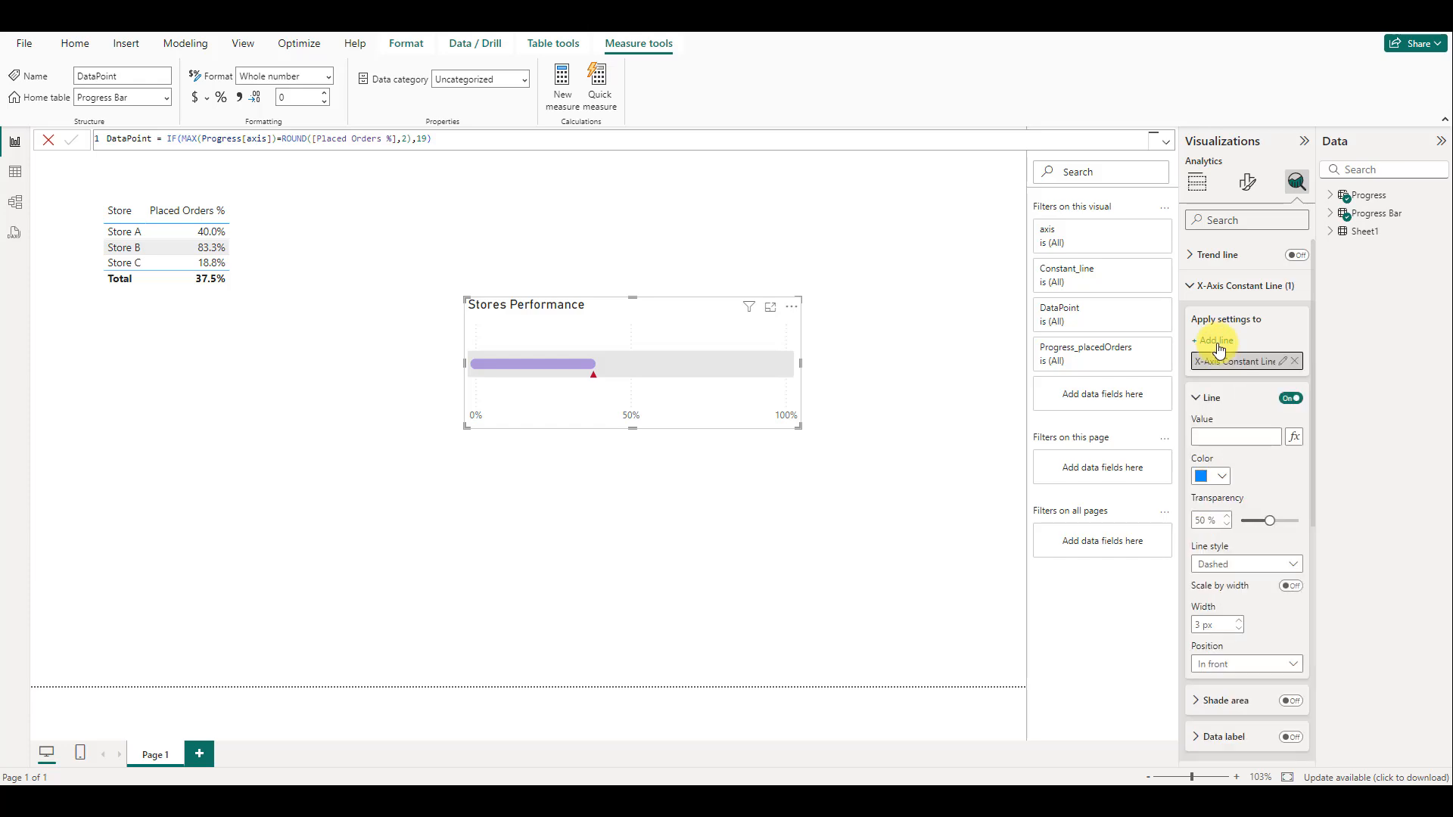
pyautogui.click(1213, 566)
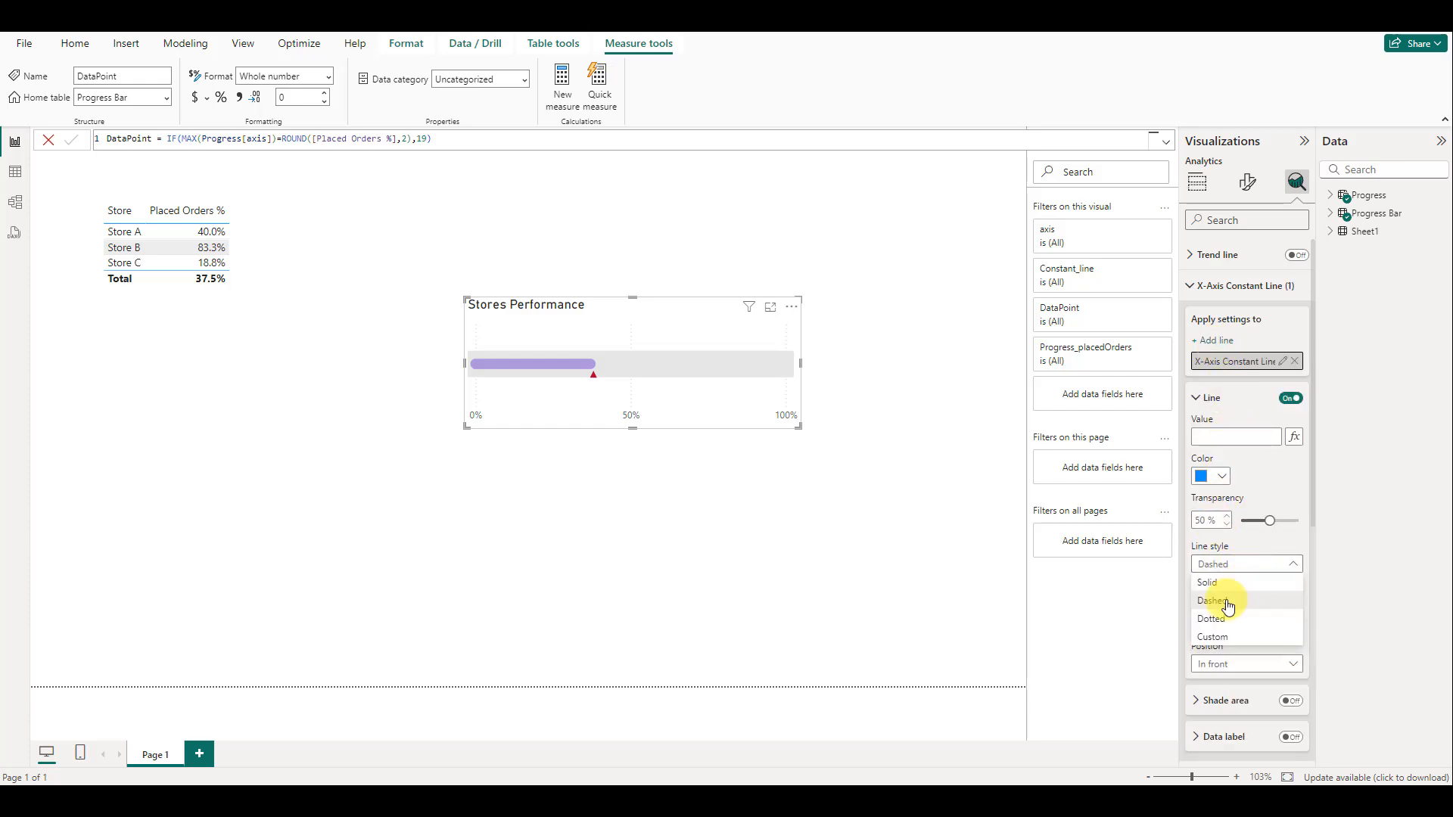
pyautogui.click(1213, 583)
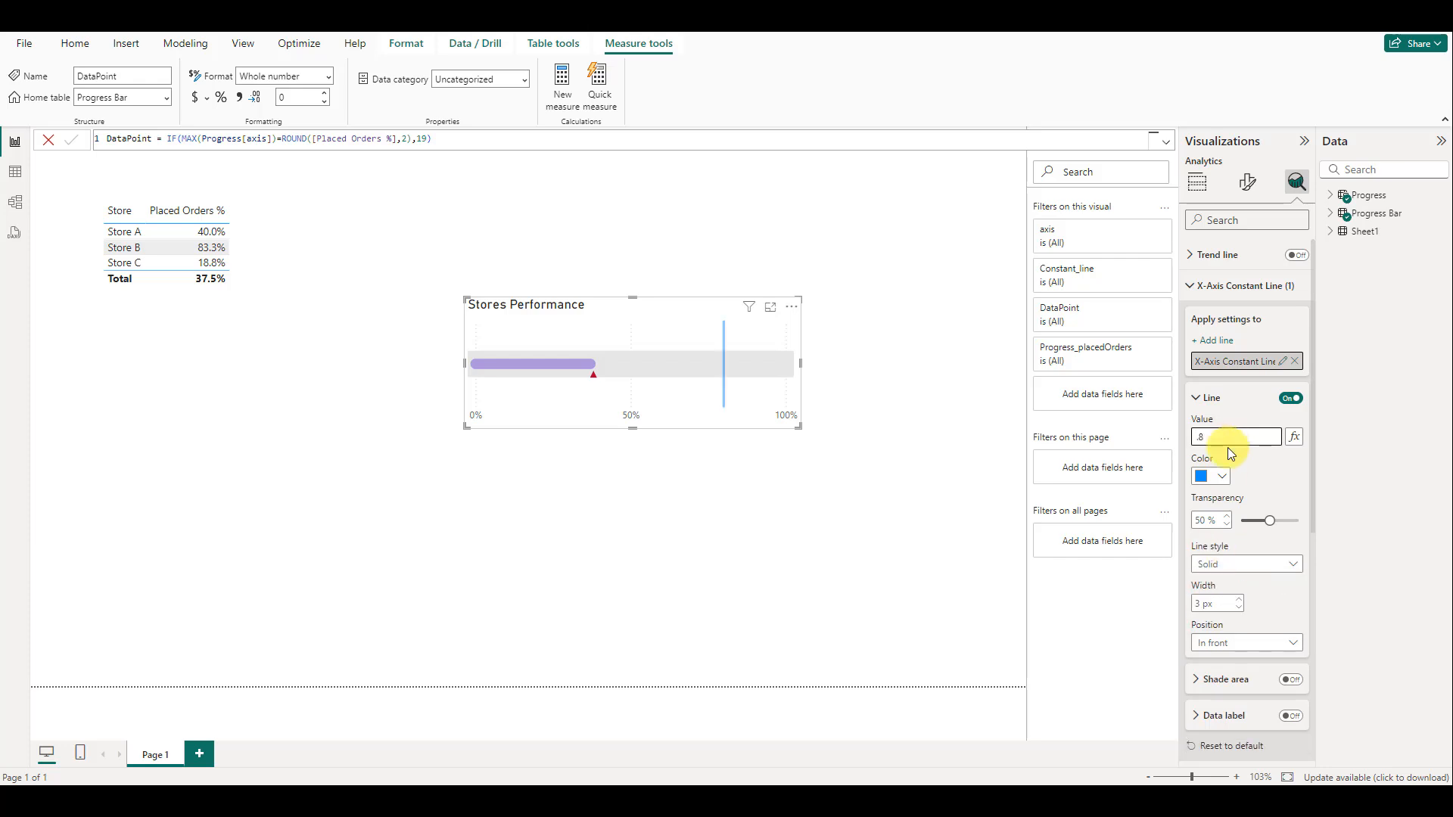
pyautogui.click(1217, 476)
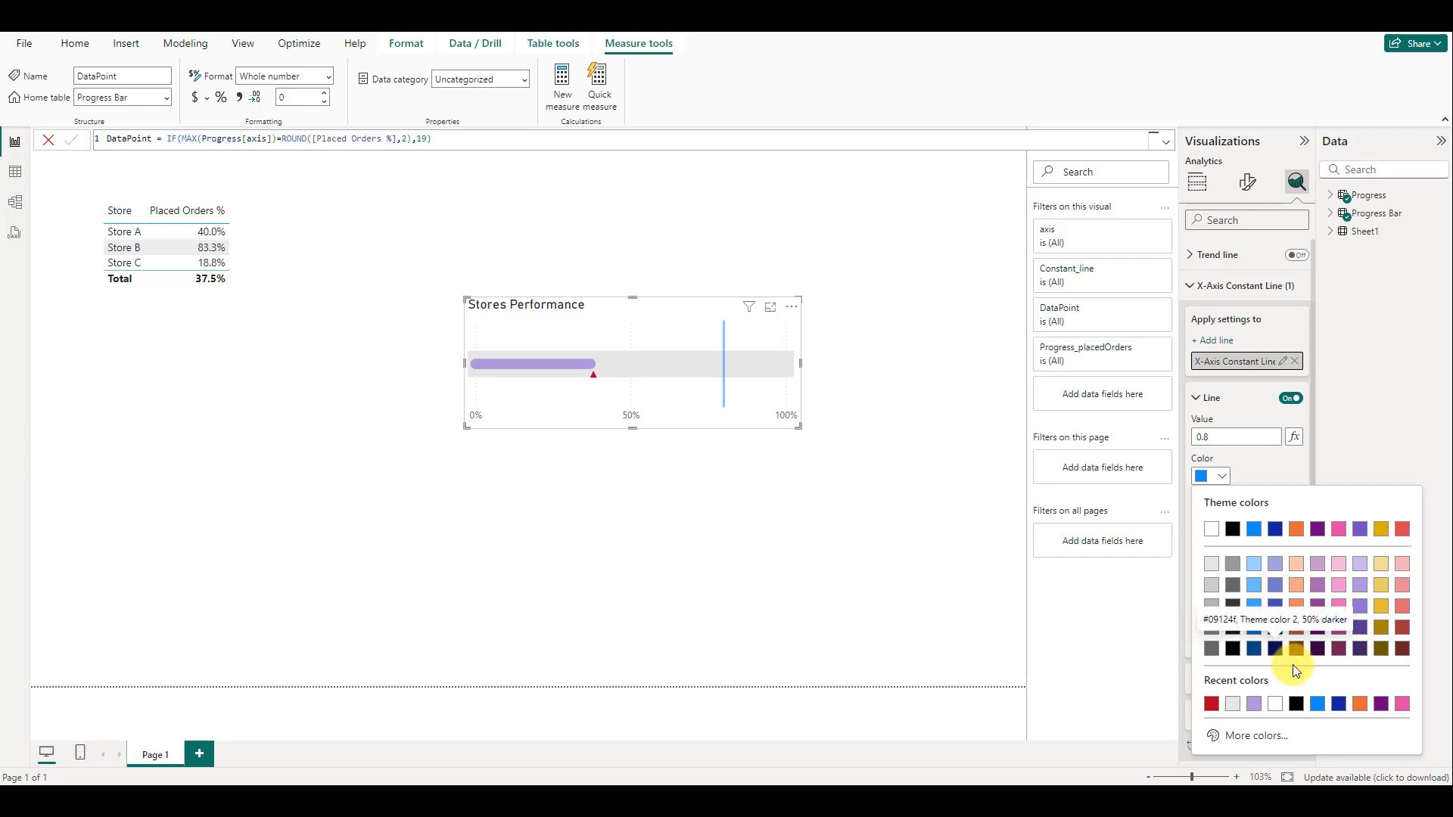
pyautogui.click(1275, 649)
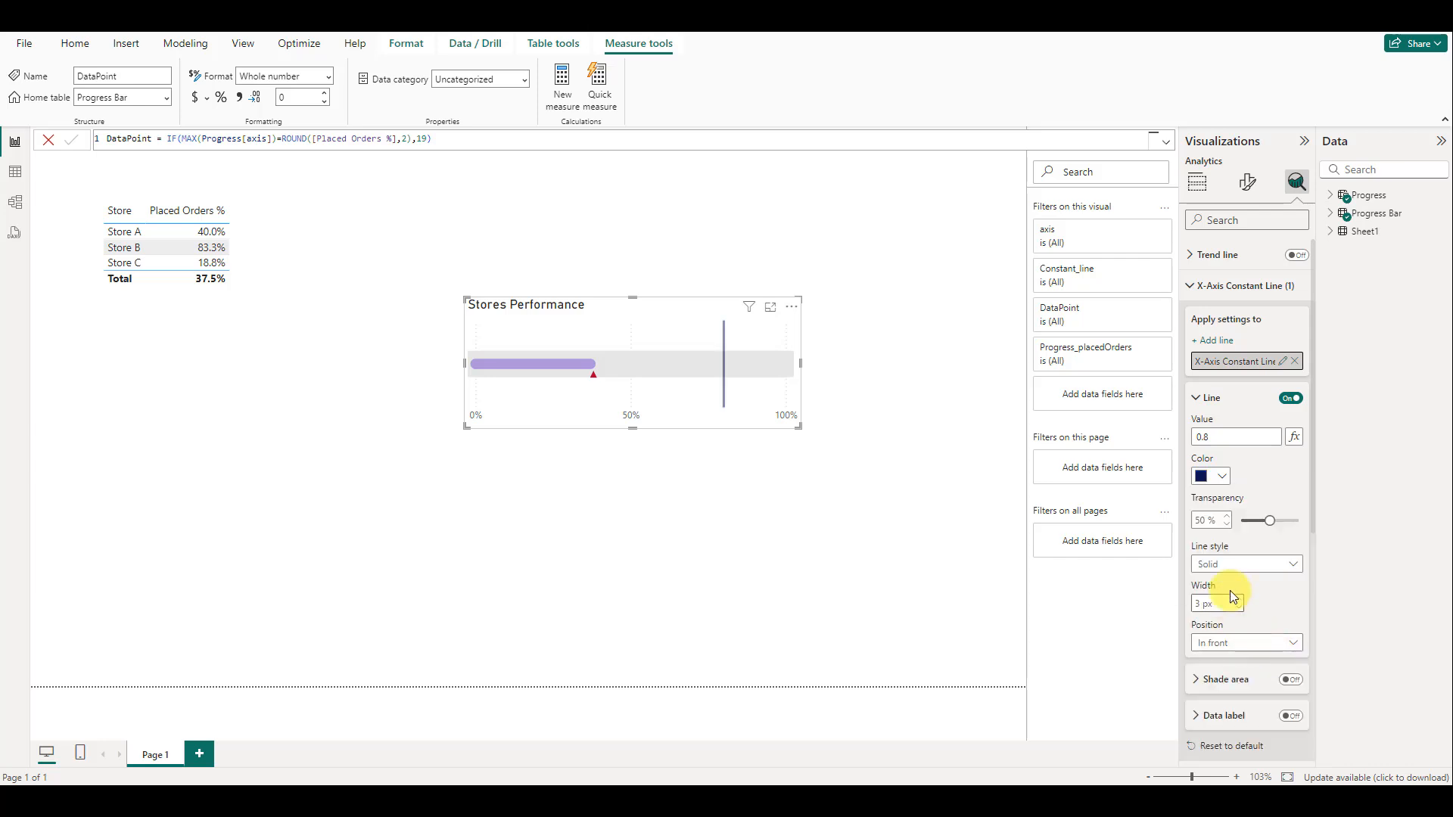
# - Set the X-axis constant line's transparency to 0%
pyautogui.moveTo(1269, 522); pyautogui.dragTo(1158, 520)
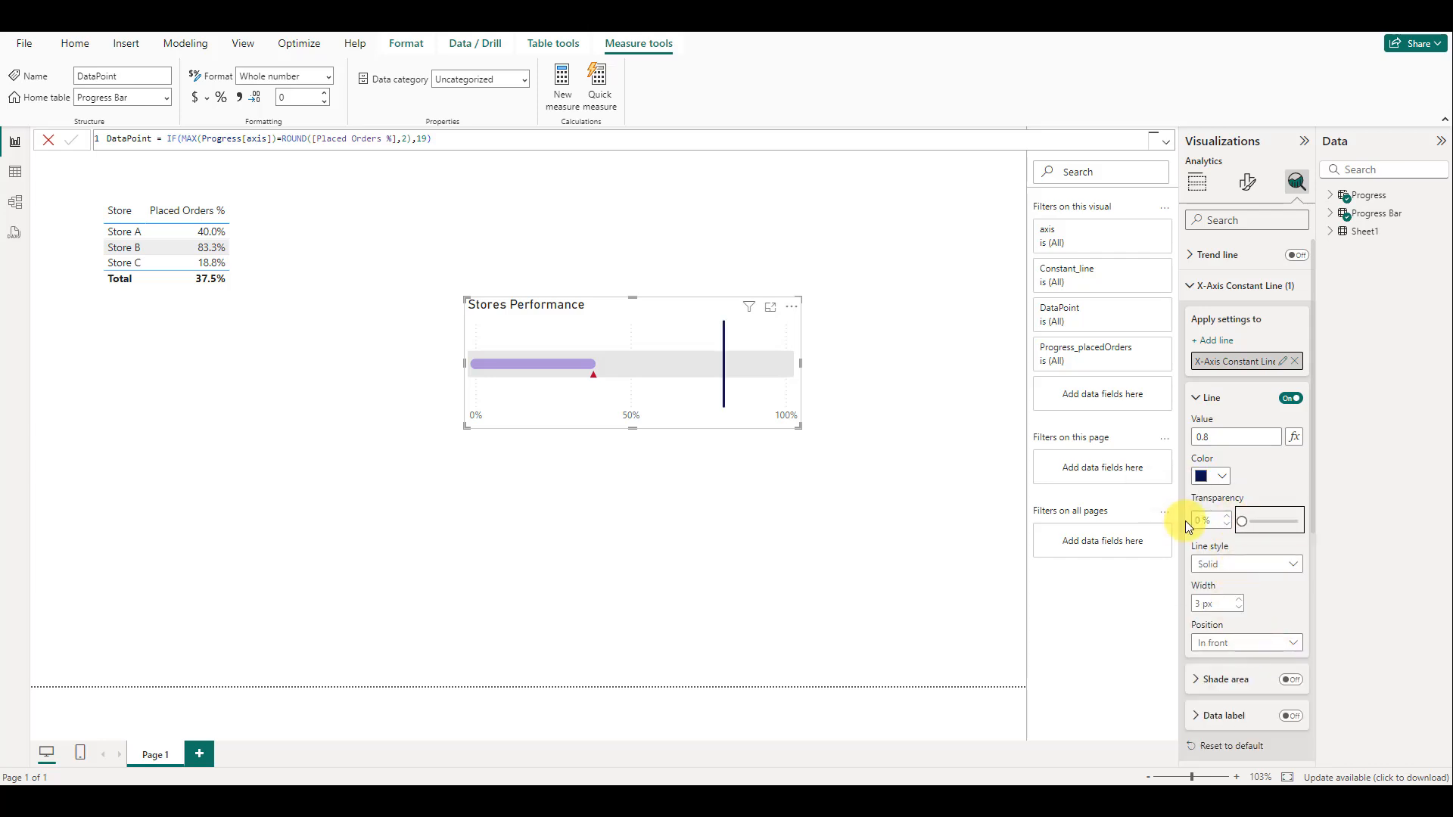
pyautogui.click(1197, 182)
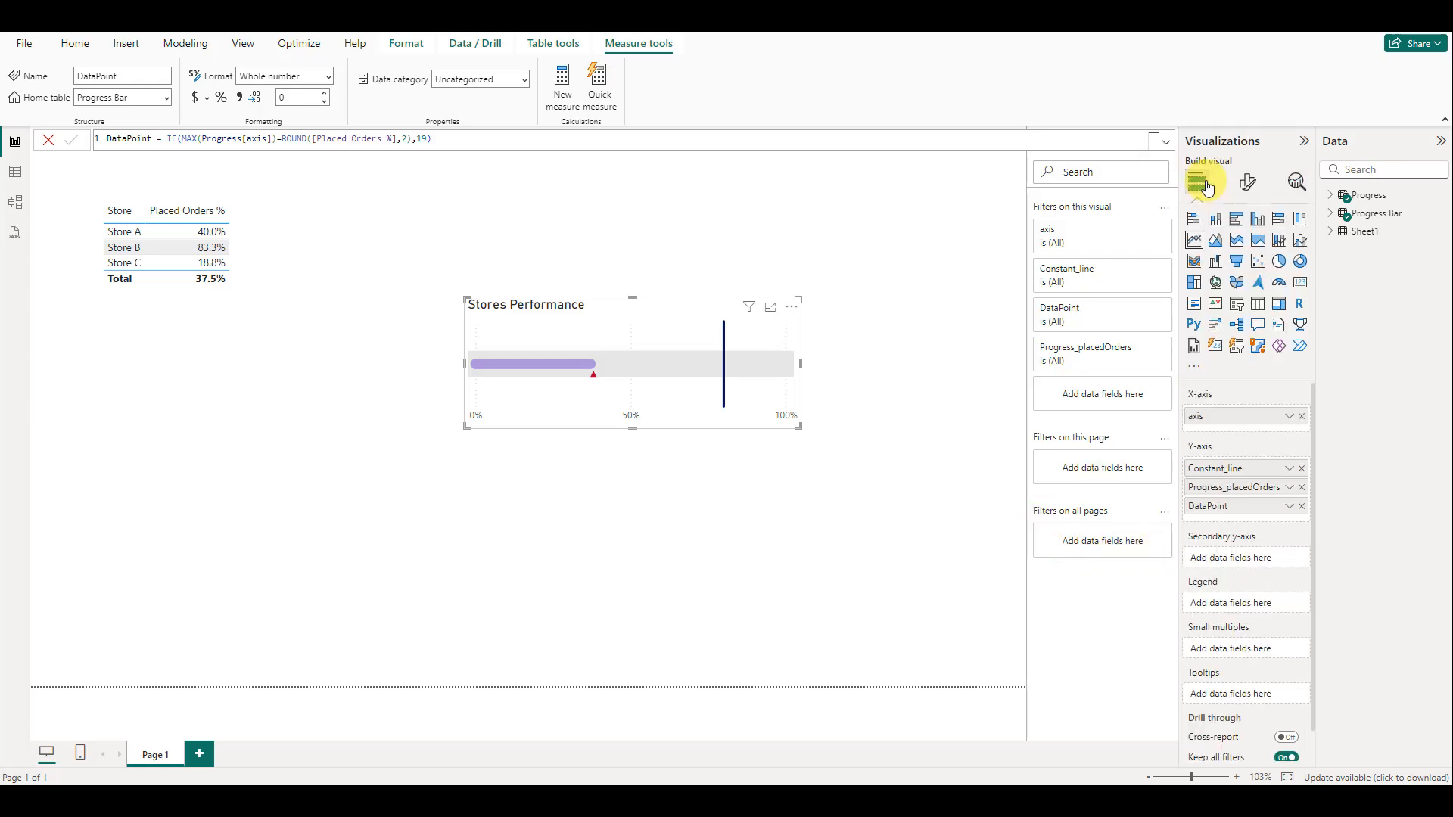
# - Turn on data labels for the line chart and open their settings
pyautogui.click(1247, 184)
pyautogui.click(1256, 445)
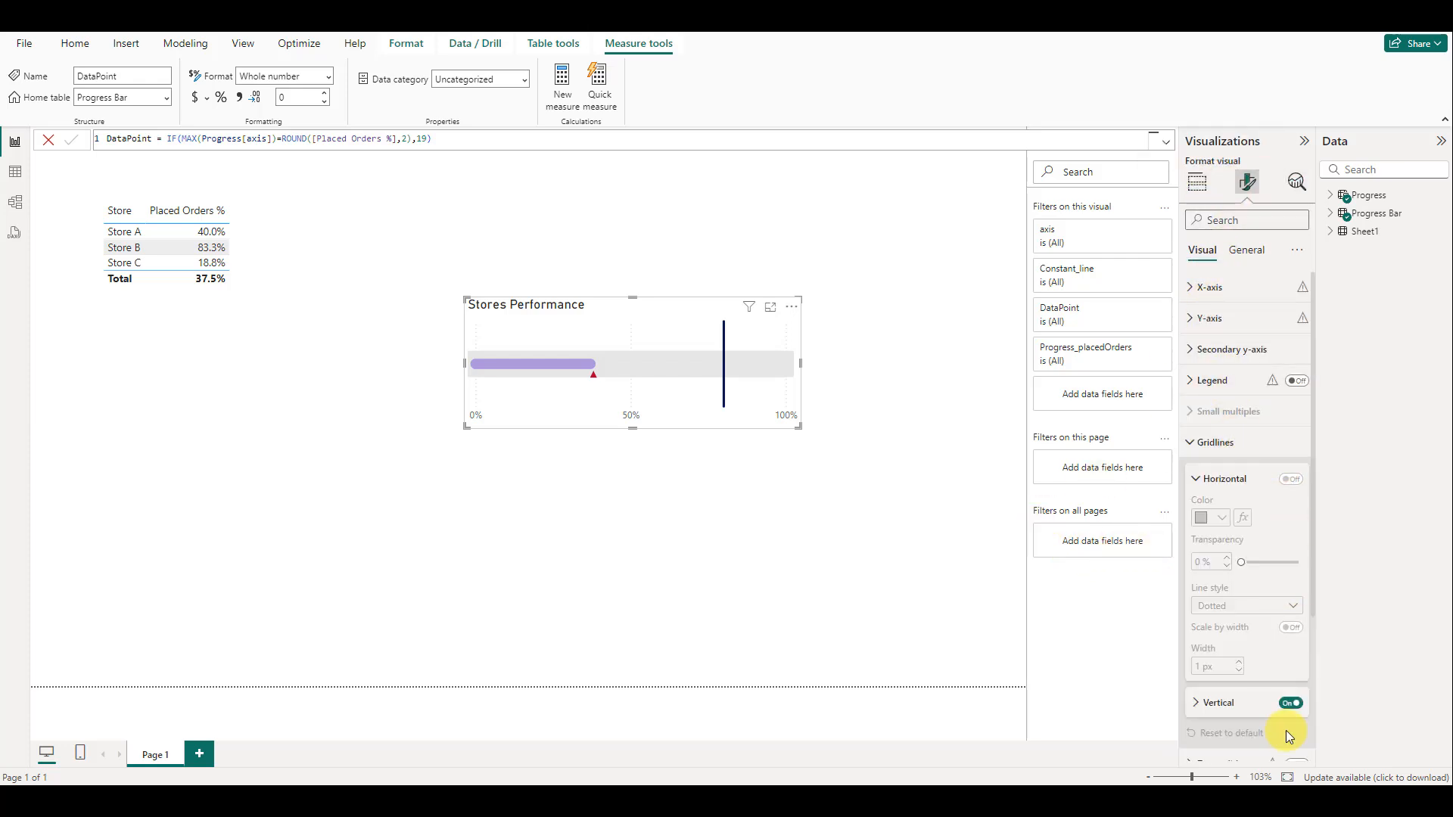
pyautogui.click(1247, 250)
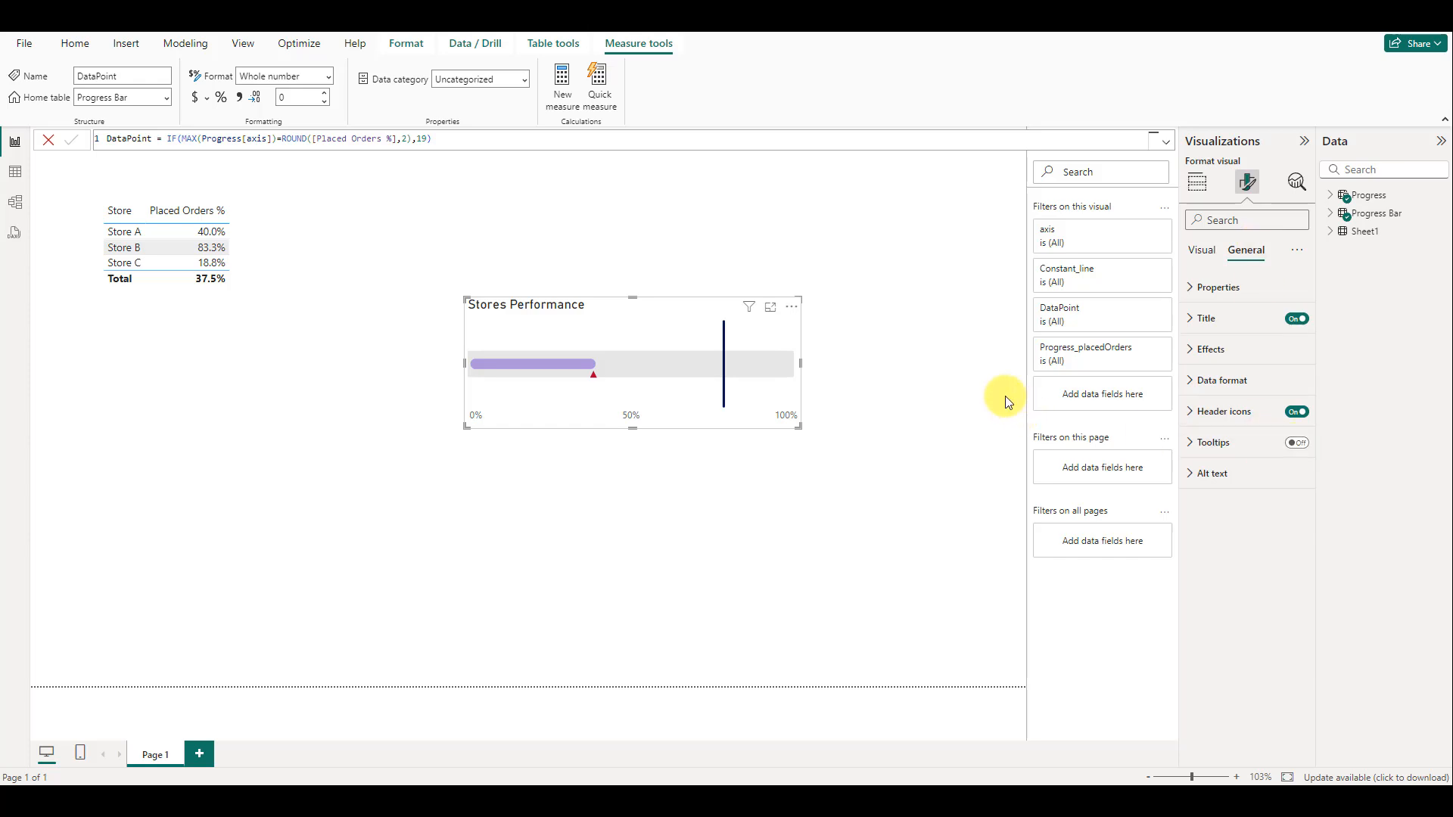
pyautogui.click(1203, 250)
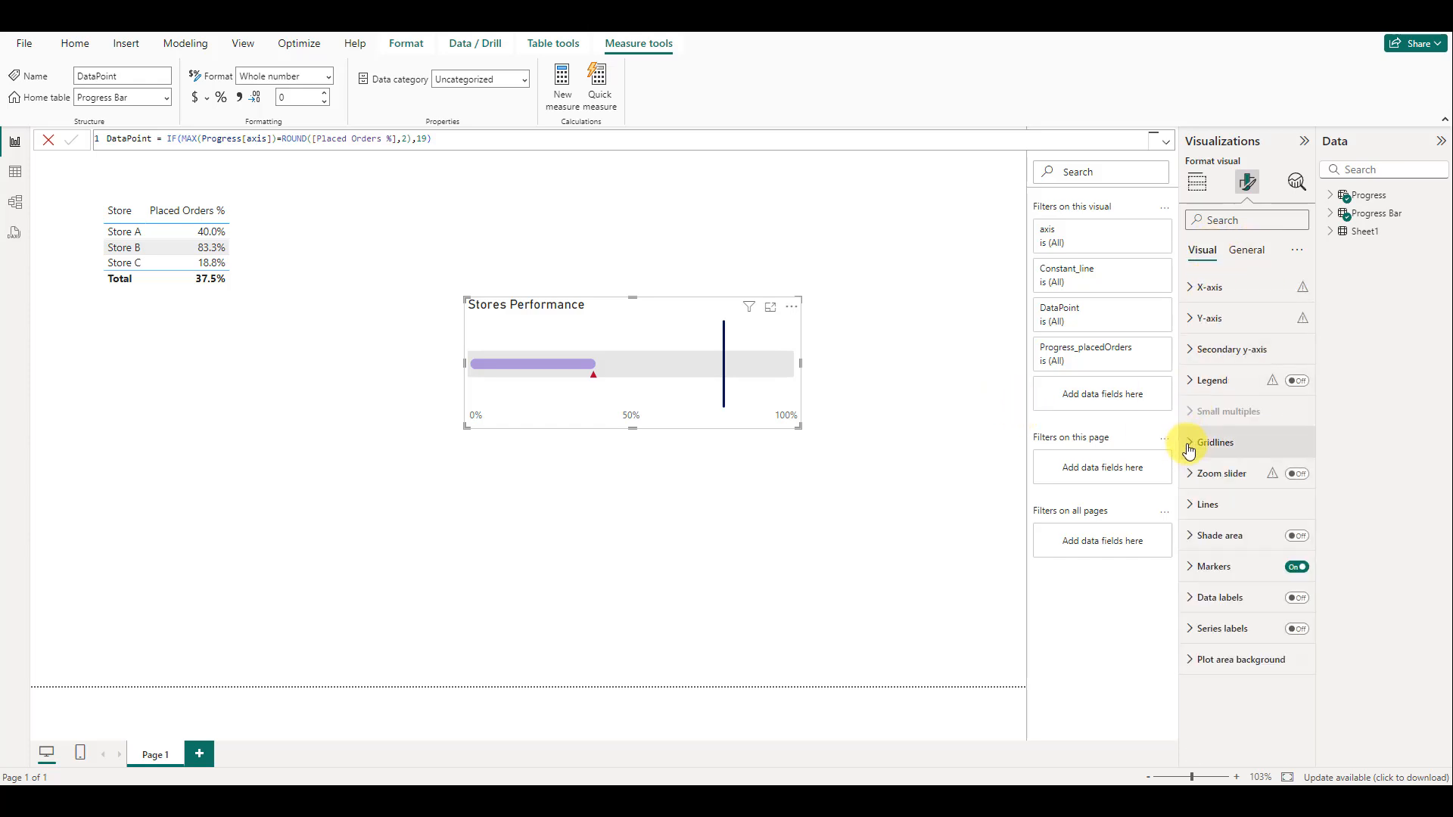
pyautogui.click(1293, 599)
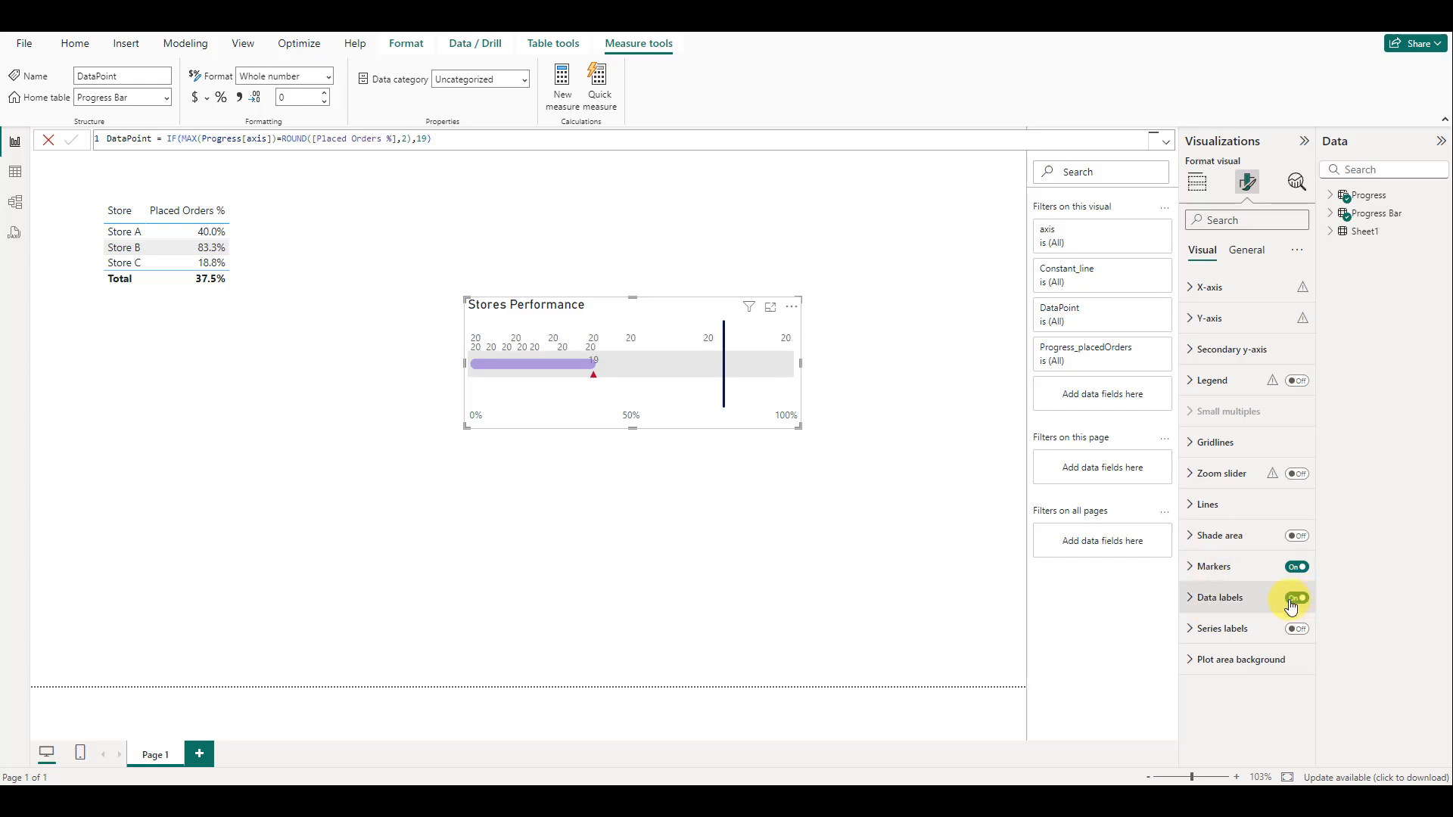
pyautogui.click(1211, 598)
# - Hide the data labels for the Constant_line and Progress_placedOrders series
pyautogui.scroll(-4, 1274, 543)
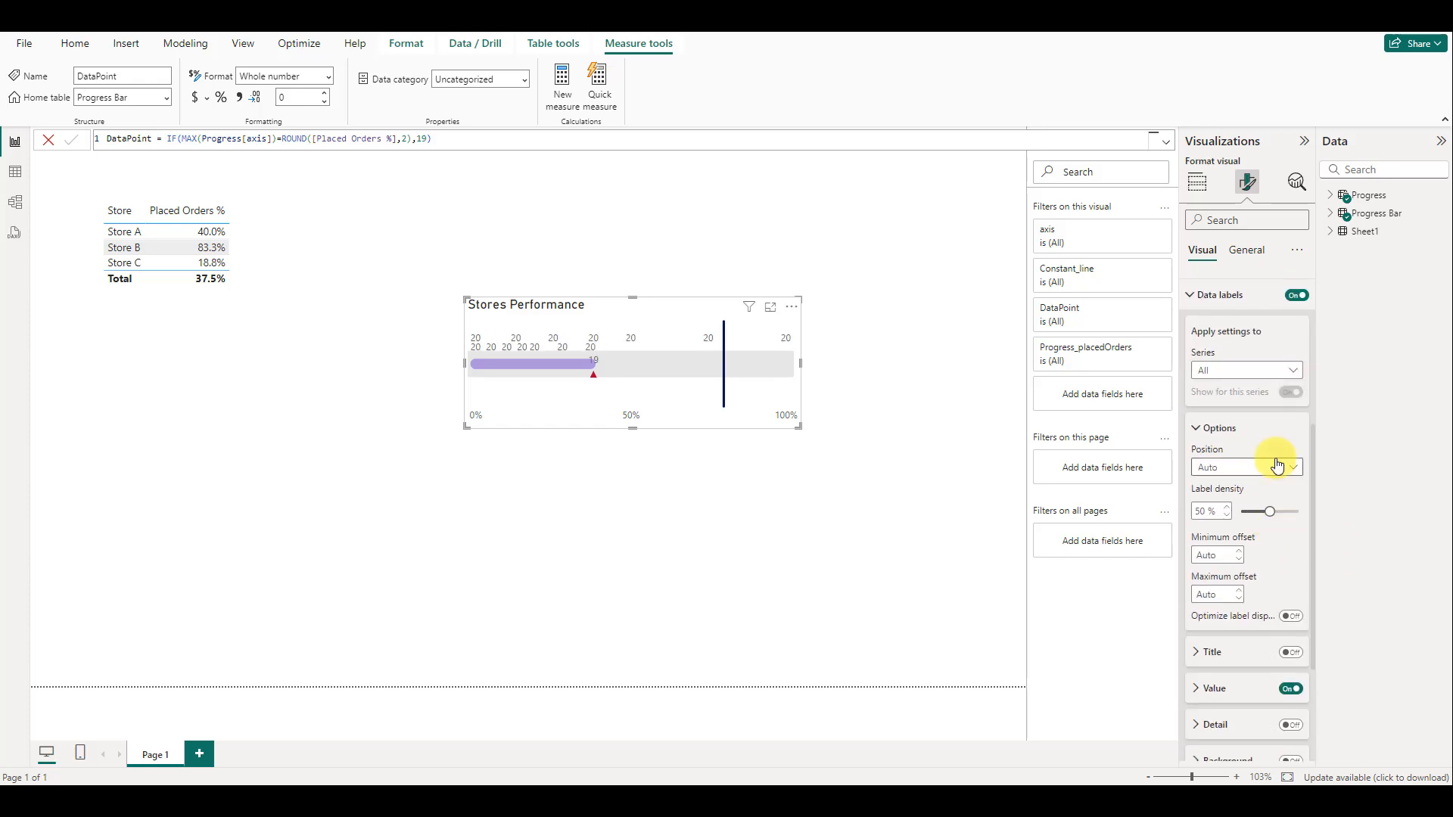
pyautogui.click(1274, 376)
pyautogui.click(1265, 406)
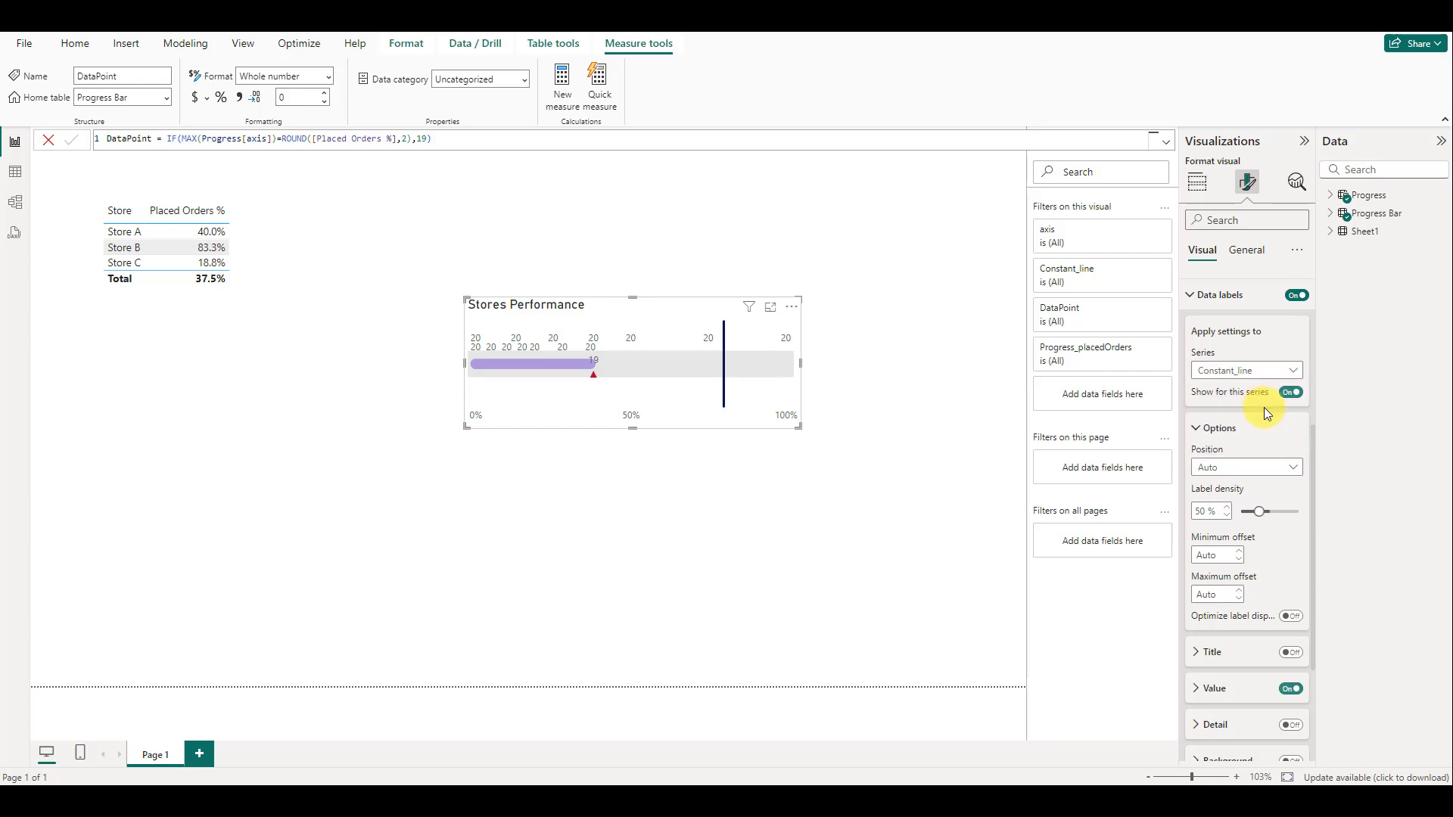
pyautogui.click(1291, 370)
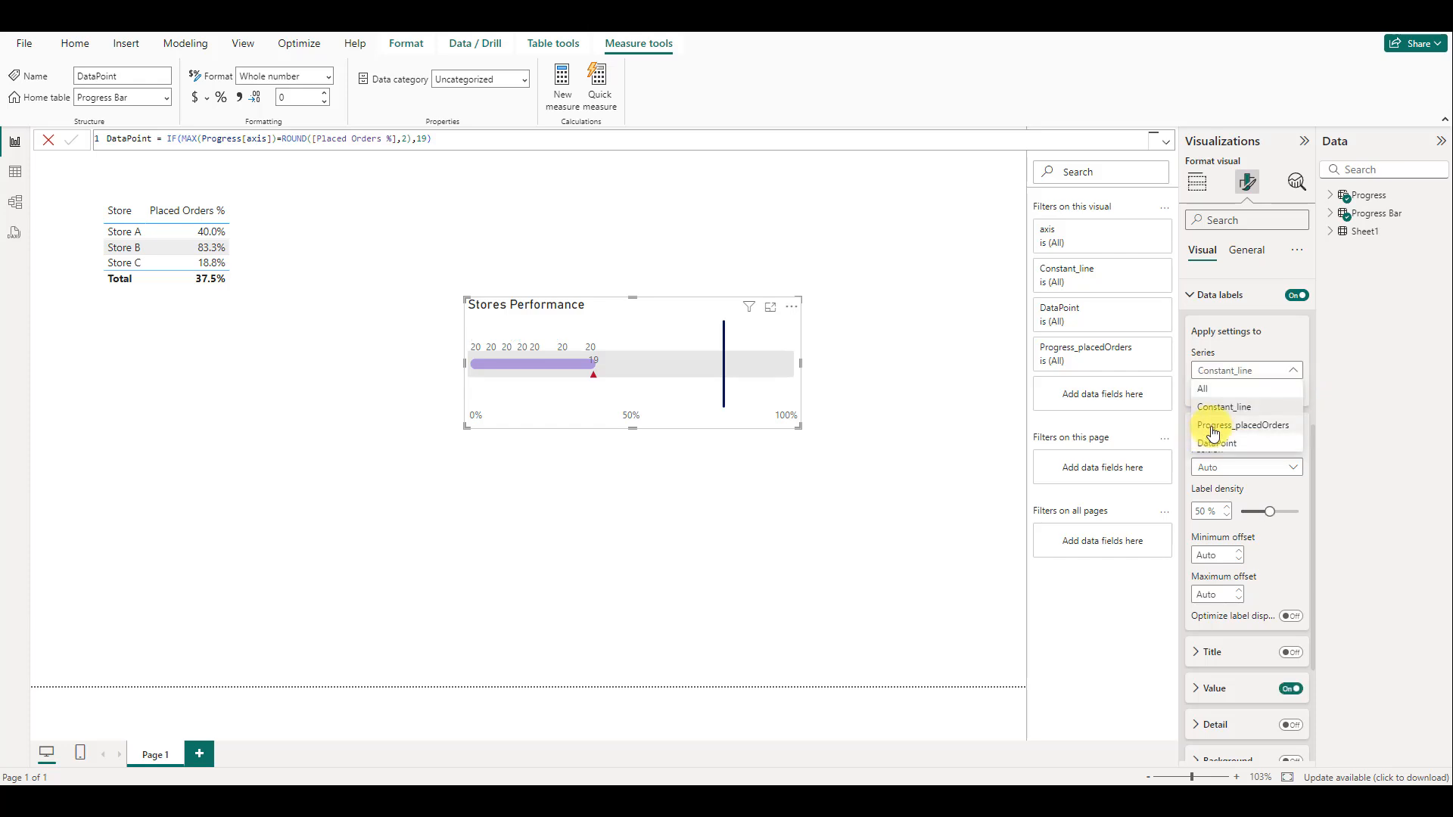
pyautogui.click(1218, 423)
pyautogui.click(1289, 373)
pyautogui.click(1290, 372)
pyautogui.click(1291, 391)
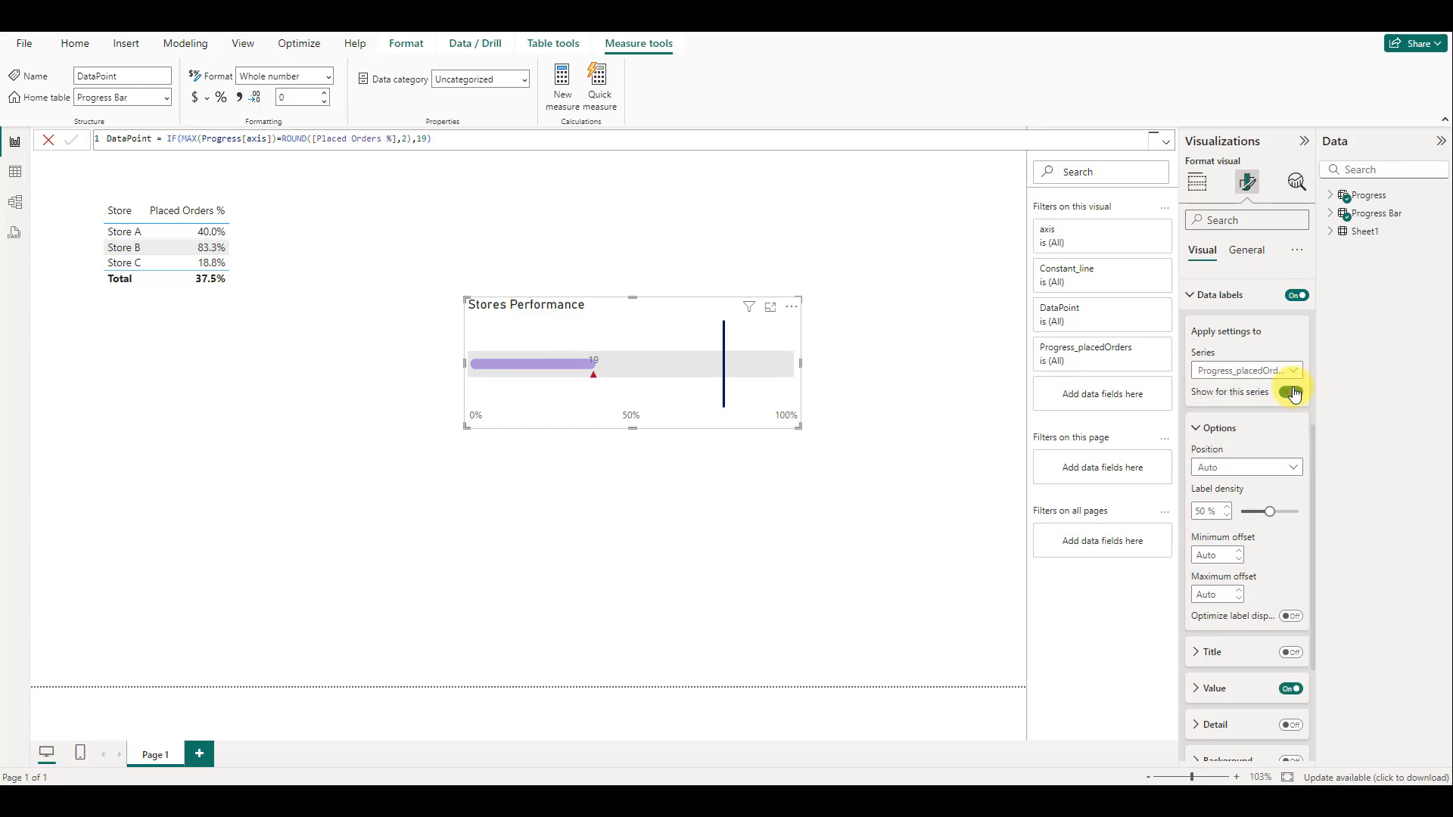
# - Use the Placed Orders % measure from Sheet1 as the value field of the DataPoint series' data label
pyautogui.click(1293, 374)
pyautogui.click(1292, 373)
pyautogui.scroll(3, 1255, 490)
pyautogui.click(1291, 551)
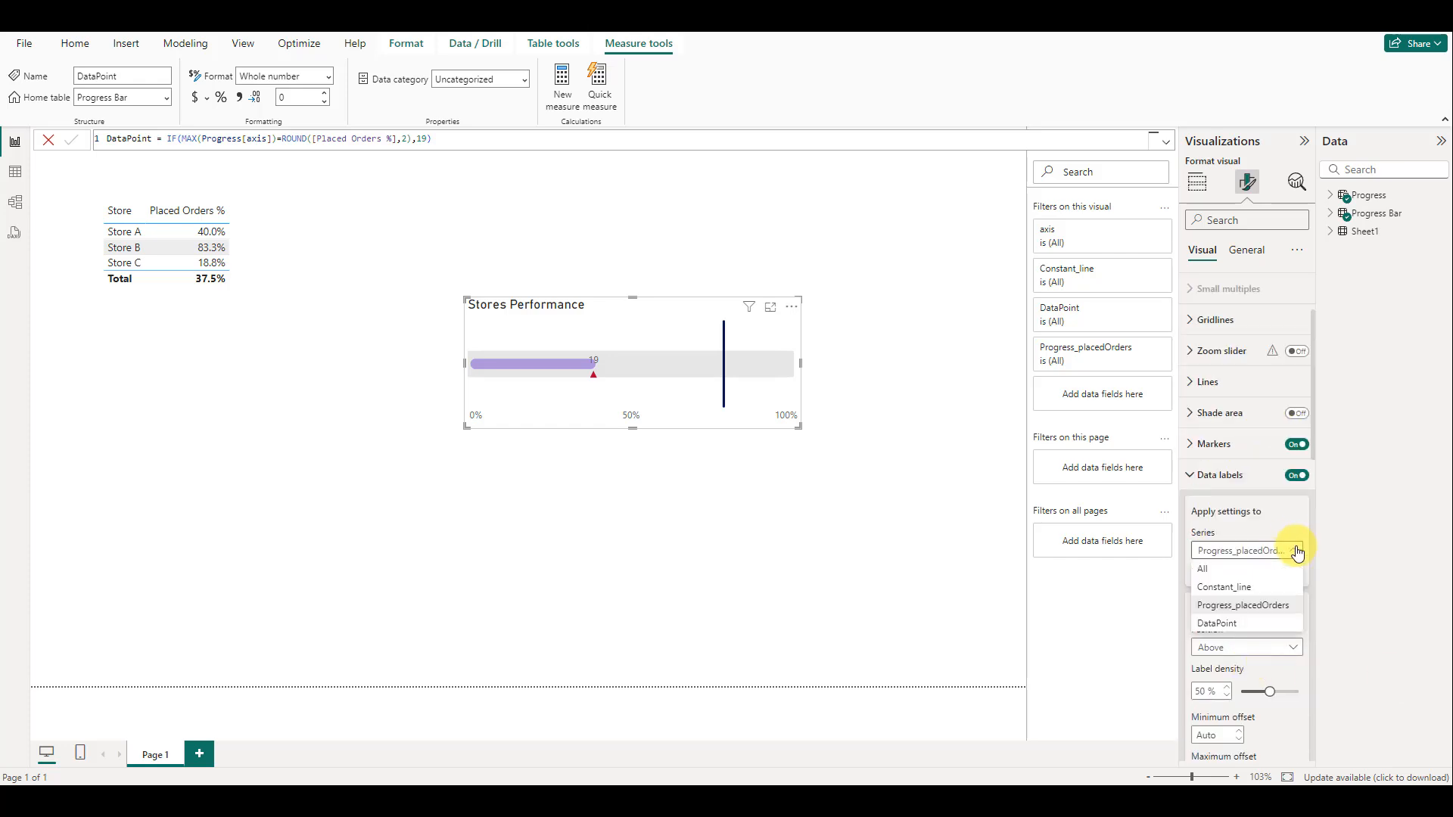
pyautogui.click(1220, 622)
pyautogui.scroll(-5, 1241, 613)
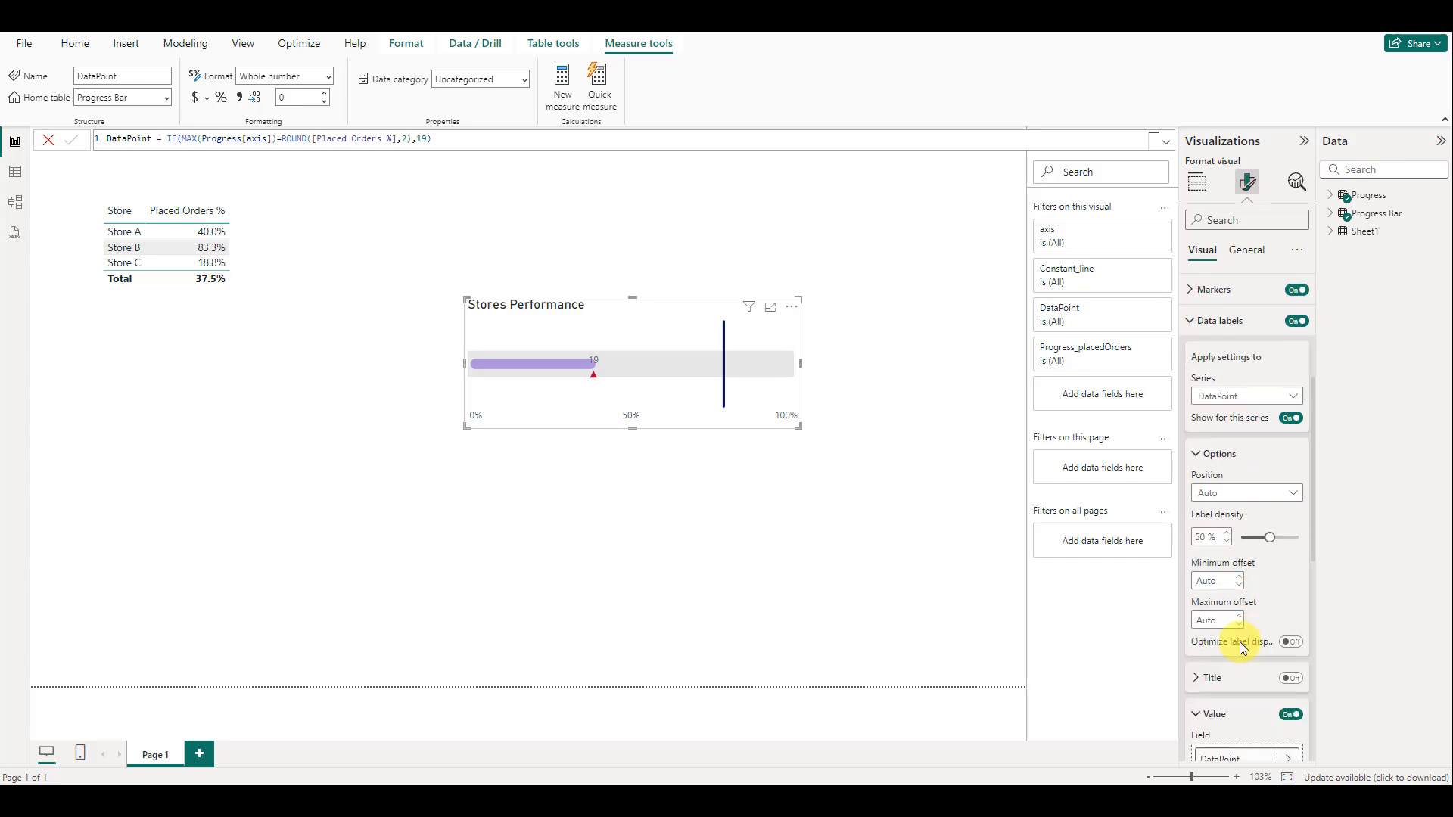
pyautogui.click(1276, 535)
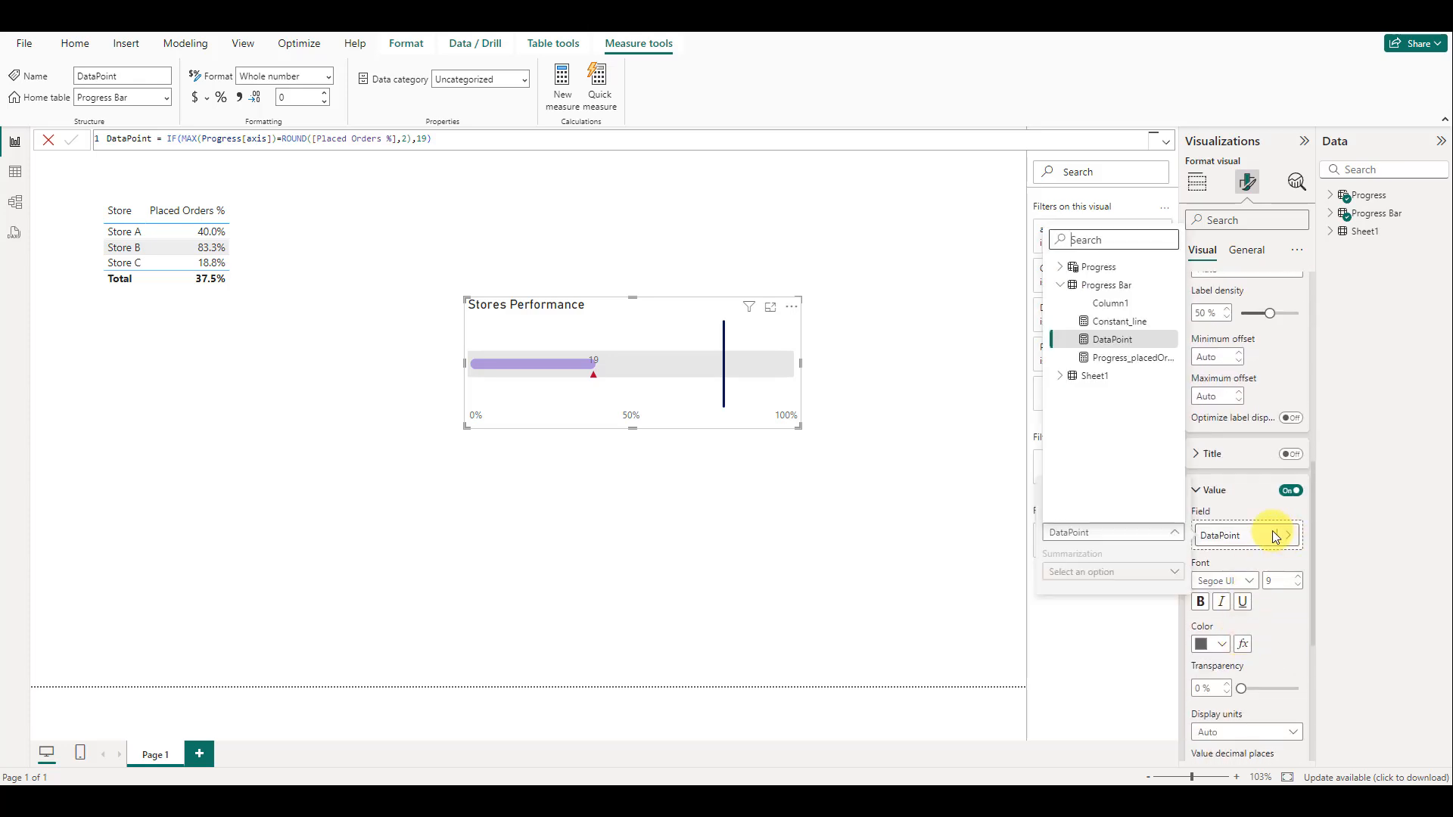
pyautogui.click(1059, 376)
pyautogui.click(1110, 439)
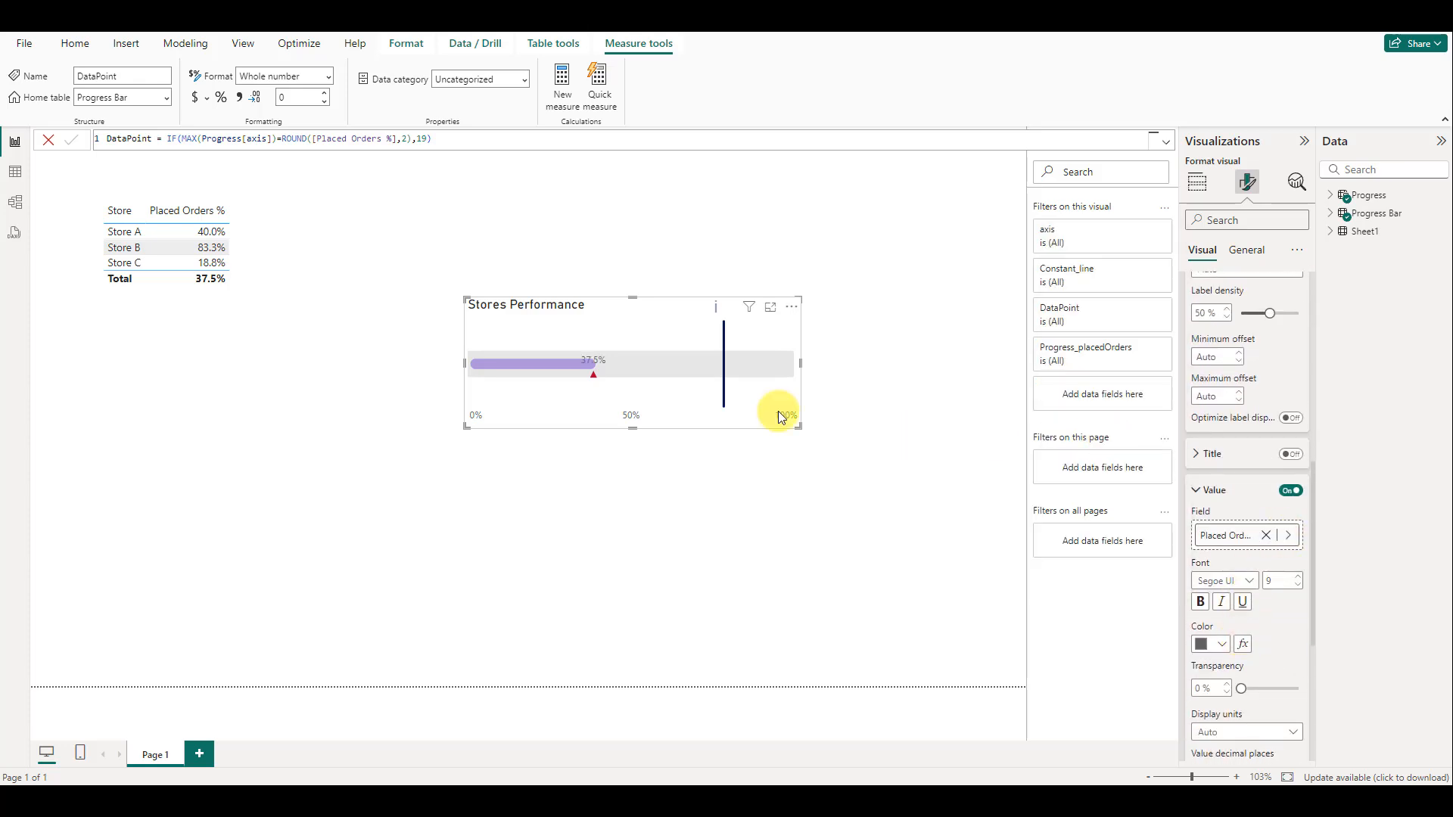
# - Format the DataPoint label value in white, bold, at font size 10
pyautogui.scroll(-2, 1244, 542)
pyautogui.click(1218, 572)
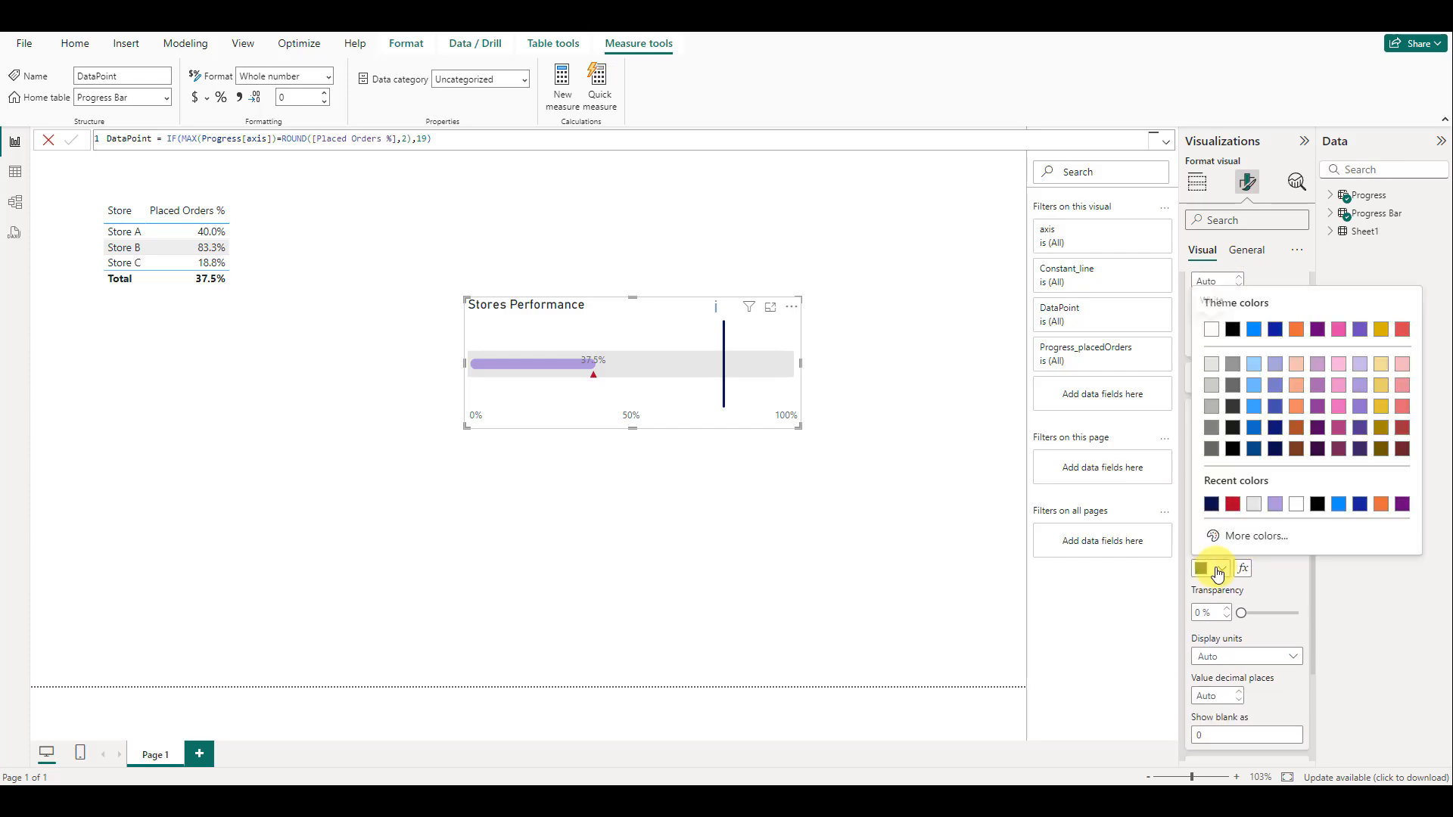
pyautogui.click(1208, 338)
pyautogui.scroll(-2, 1235, 554)
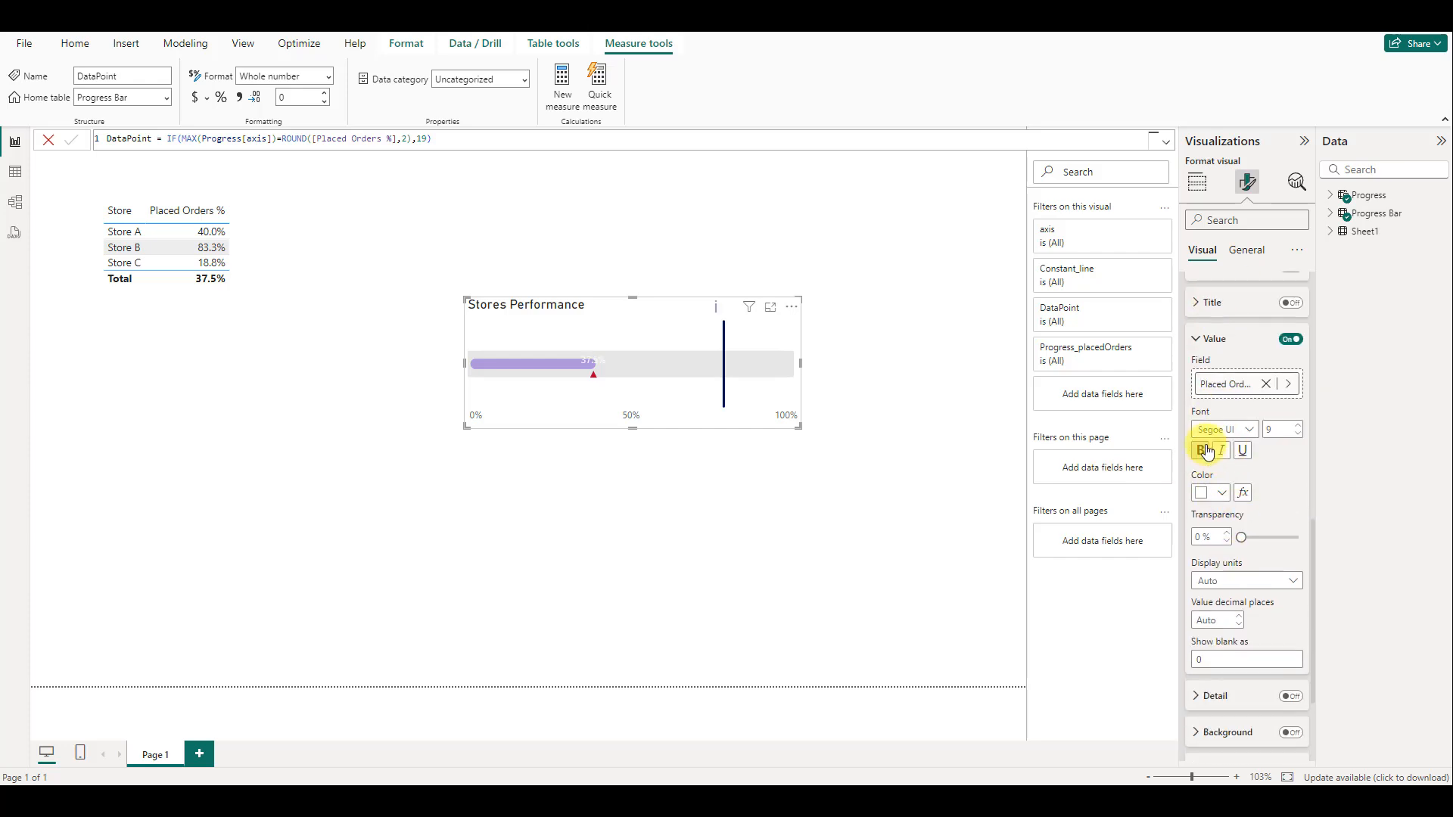
pyautogui.click(1297, 426)
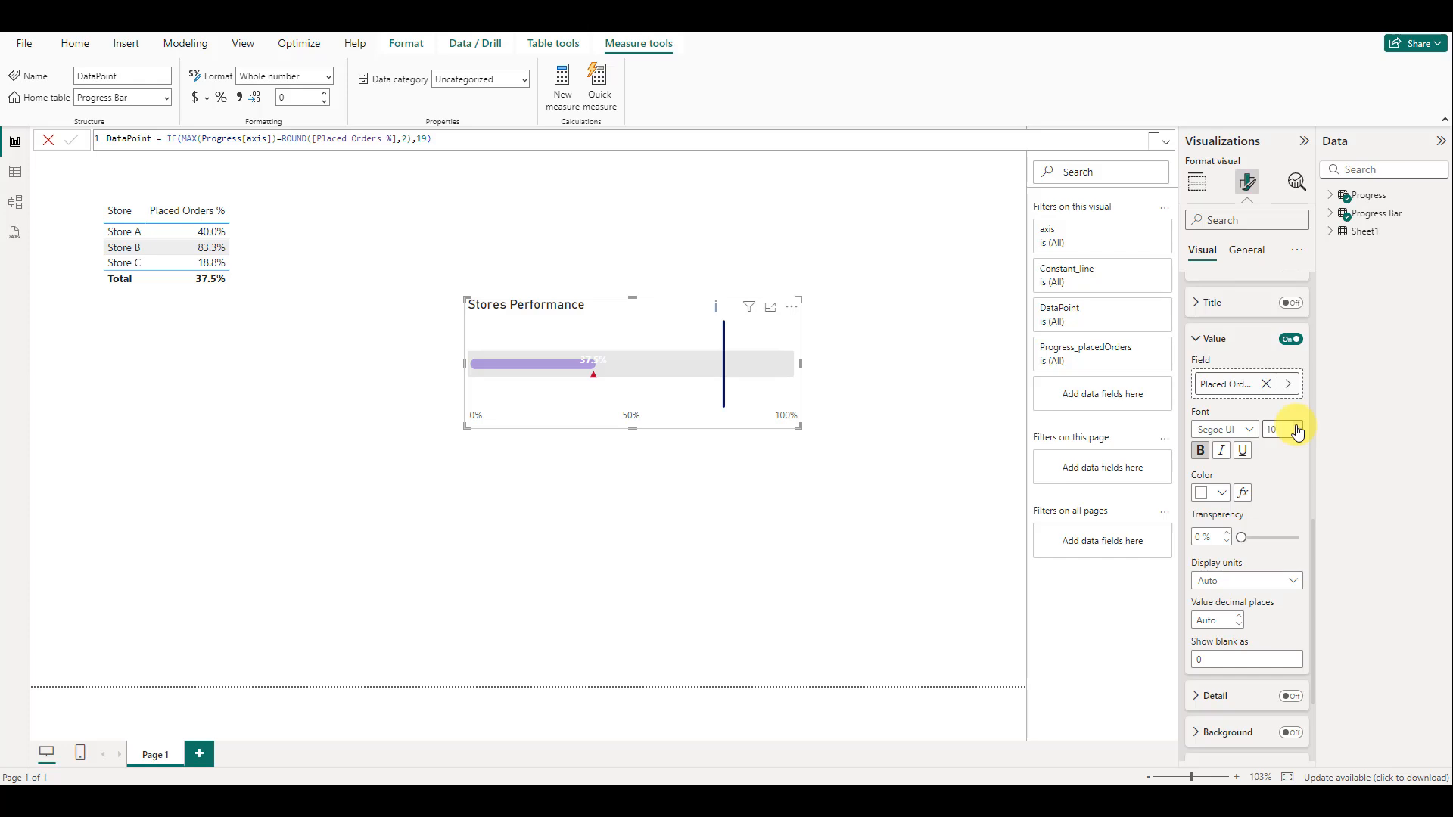
# - Turn on the DataPoint label's background and make it dark navy with 58% transparency
pyautogui.scroll(-4, 1249, 605)
pyautogui.click(1290, 582)
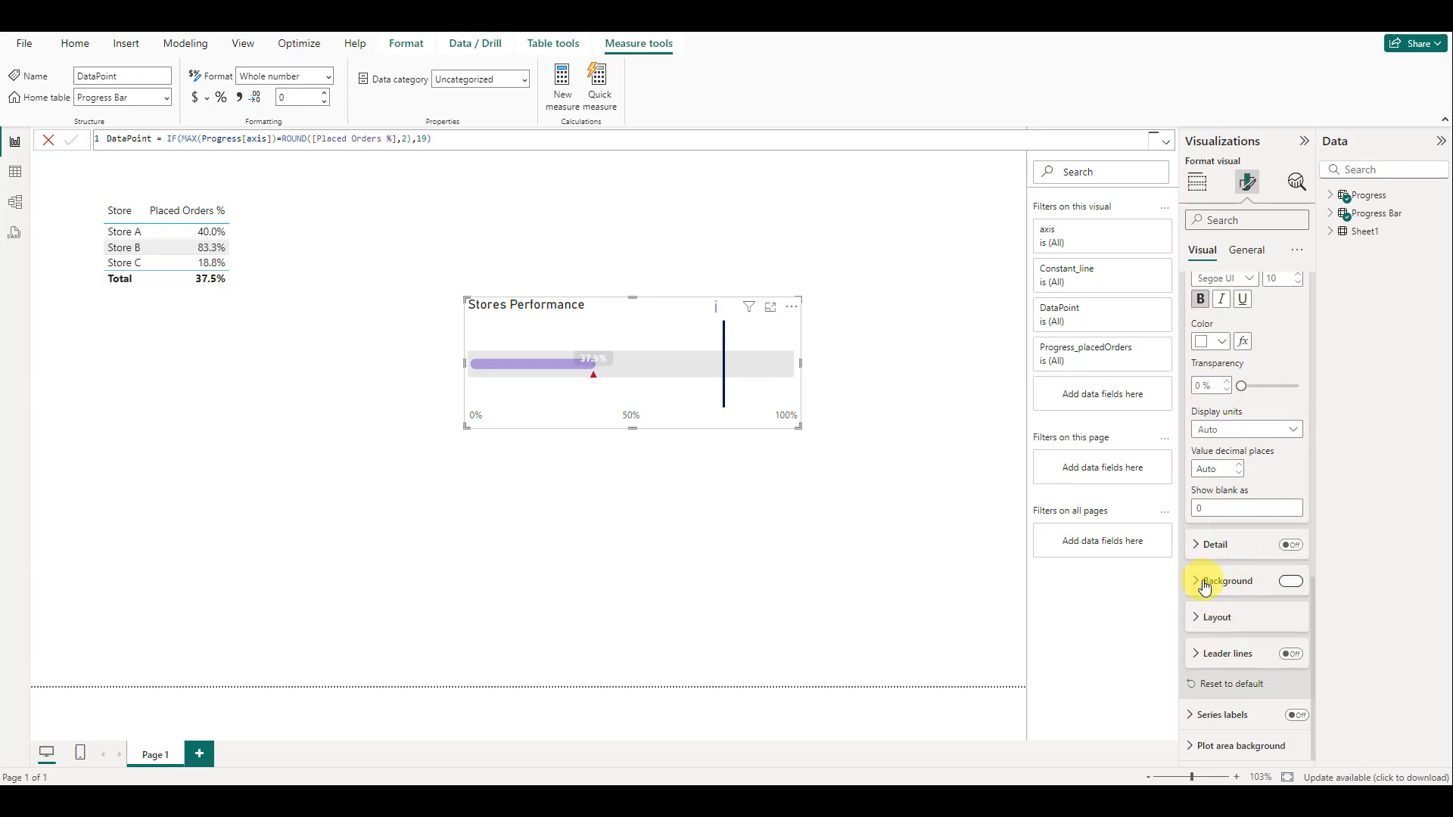
pyautogui.click(1197, 586)
pyautogui.click(1203, 619)
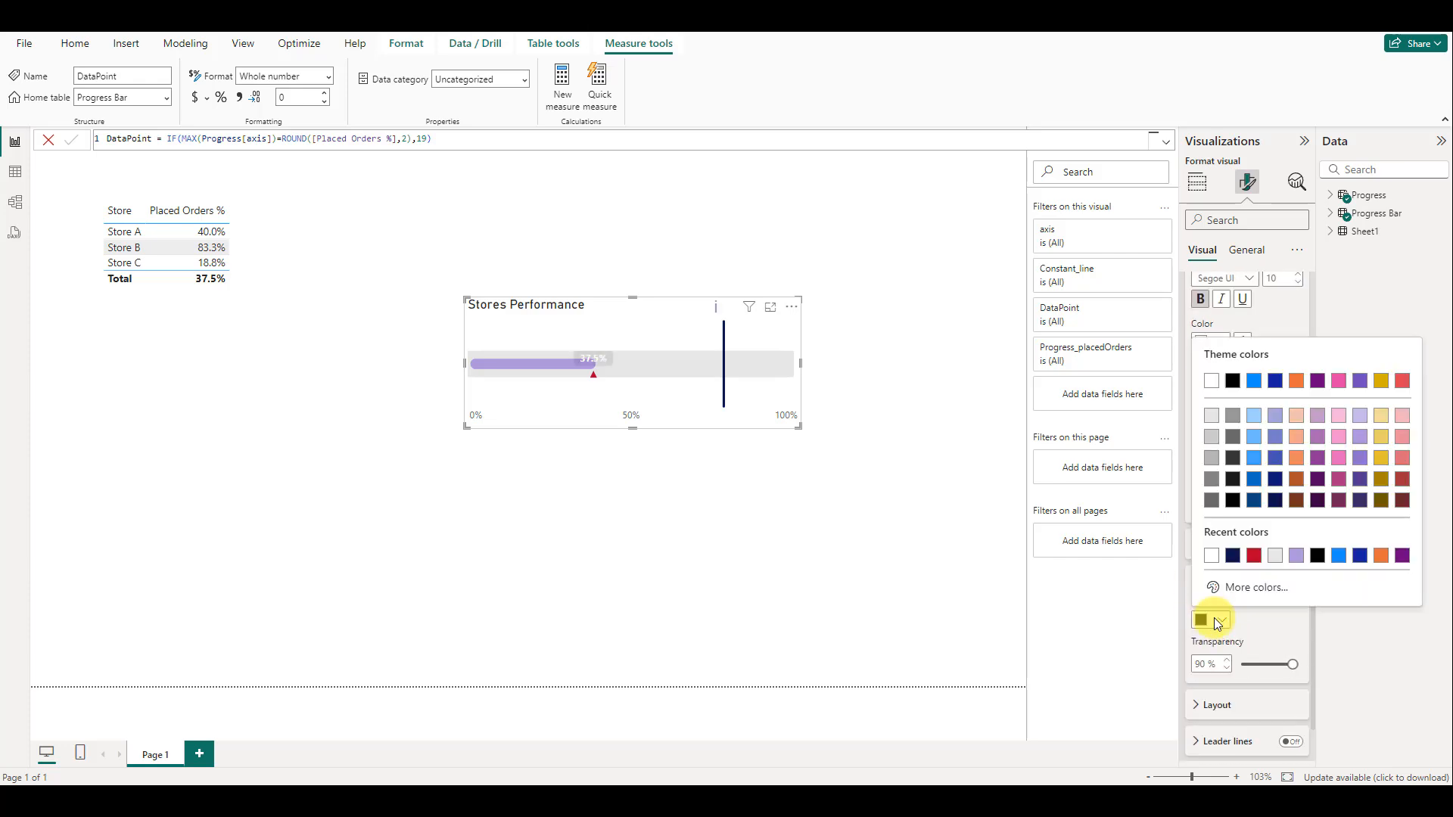
pyautogui.click(1211, 558)
pyautogui.scroll(-1, 1257, 673)
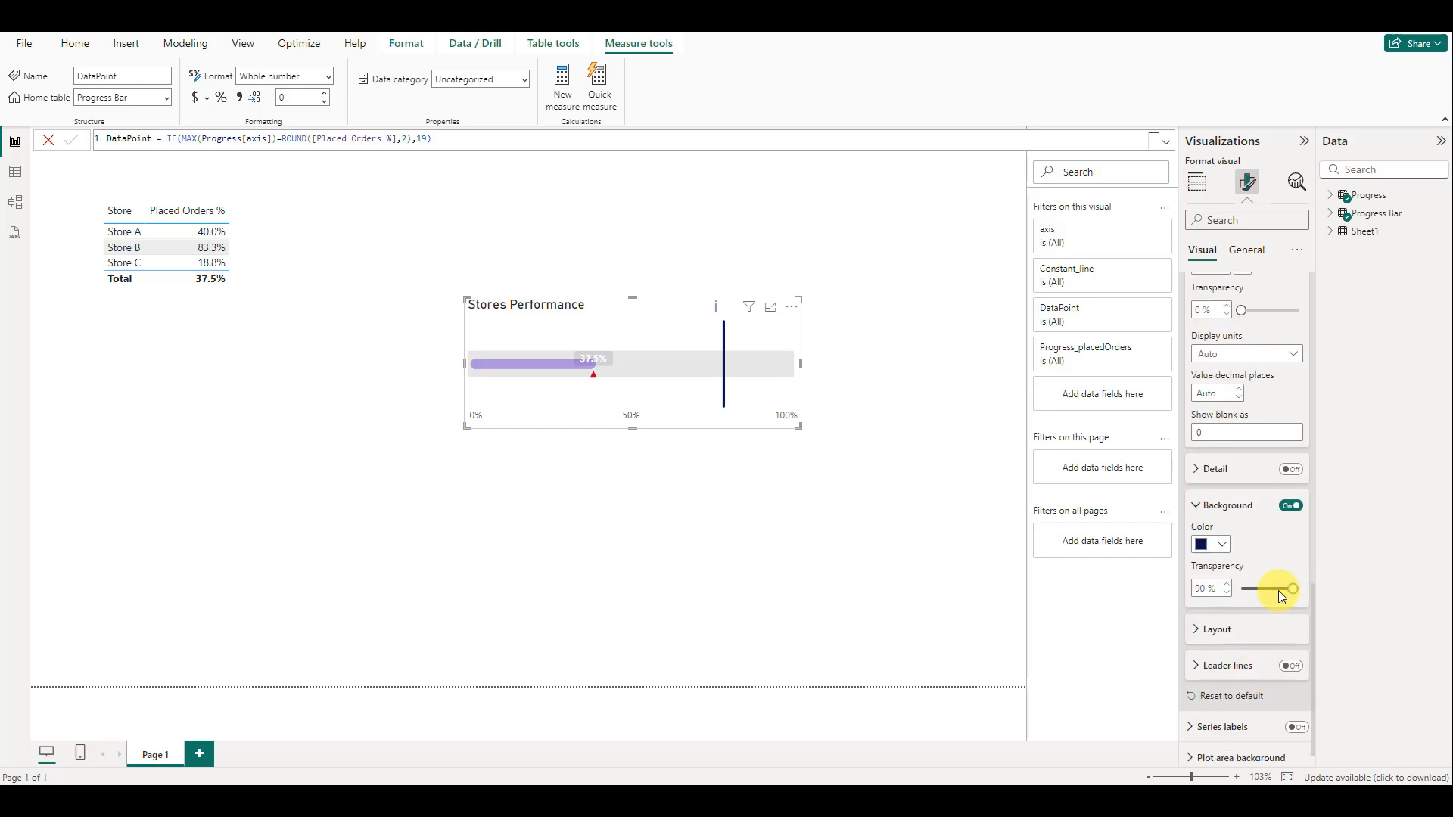
pyautogui.click(1277, 586)
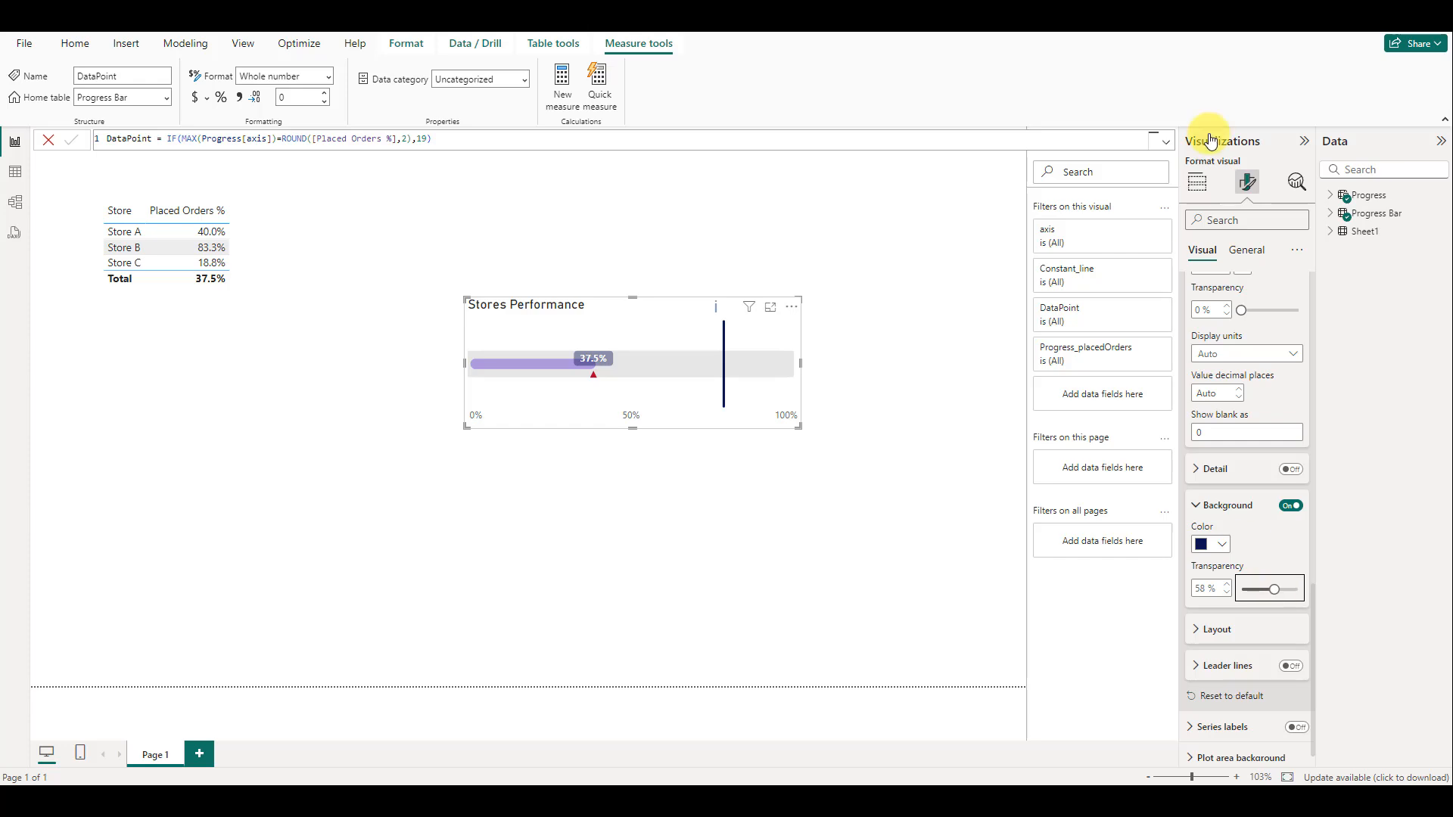
# - Check how the progress bar responds to selecting Store A, Store B and Store C in the table, and clear the selection
pyautogui.click(1195, 185)
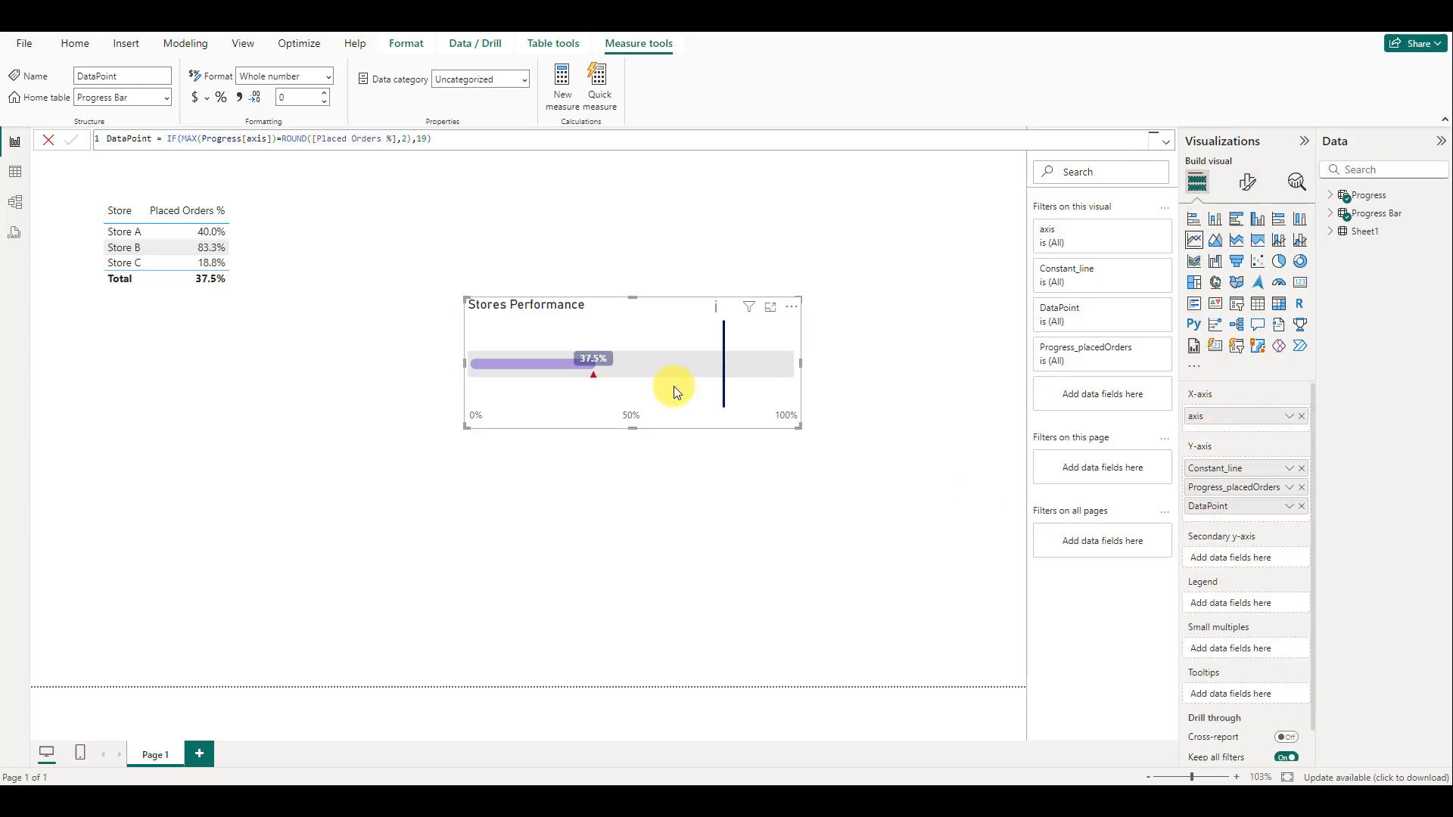
pyautogui.click(621, 488)
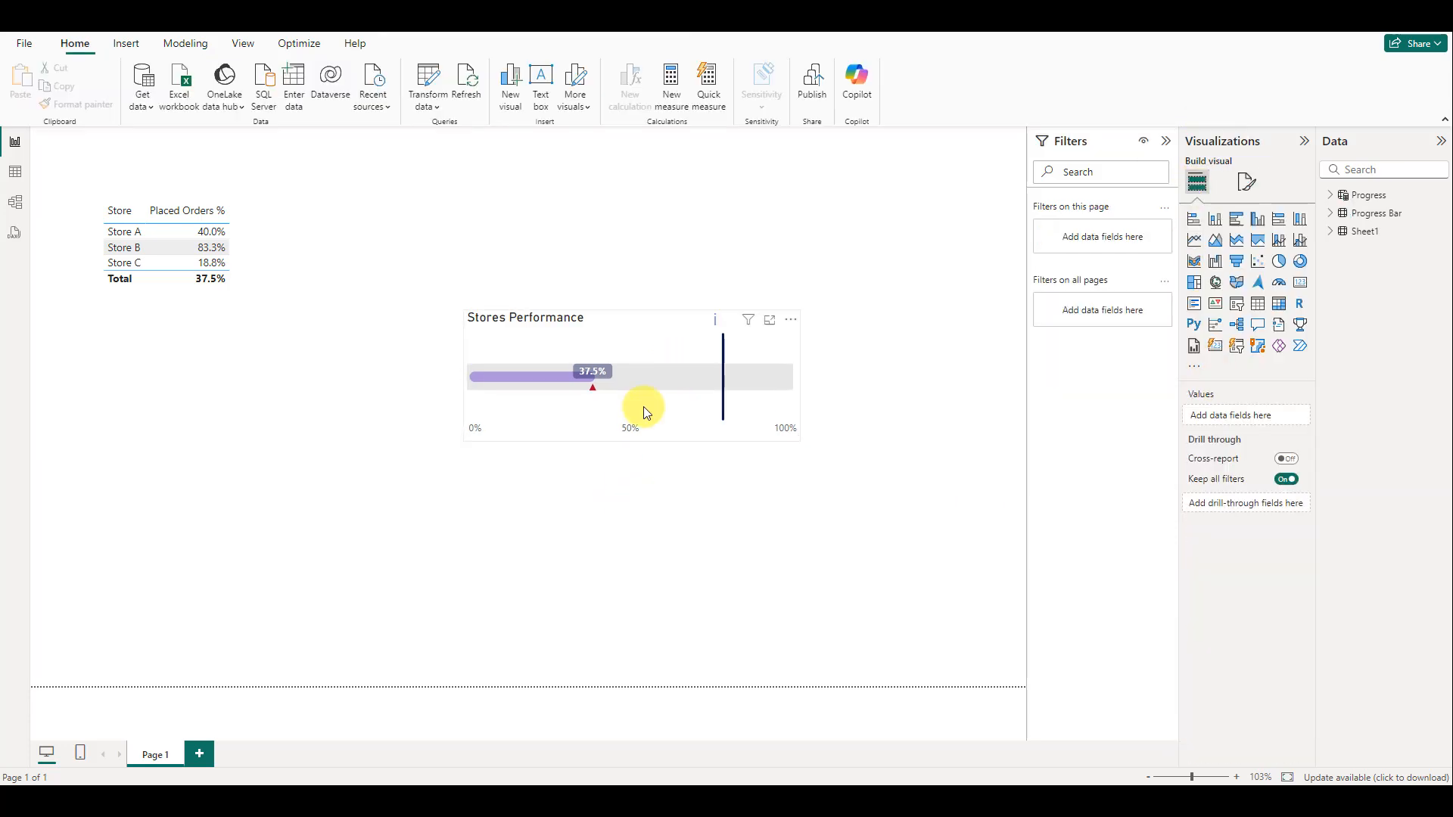
pyautogui.click(158, 233)
pyautogui.click(157, 247)
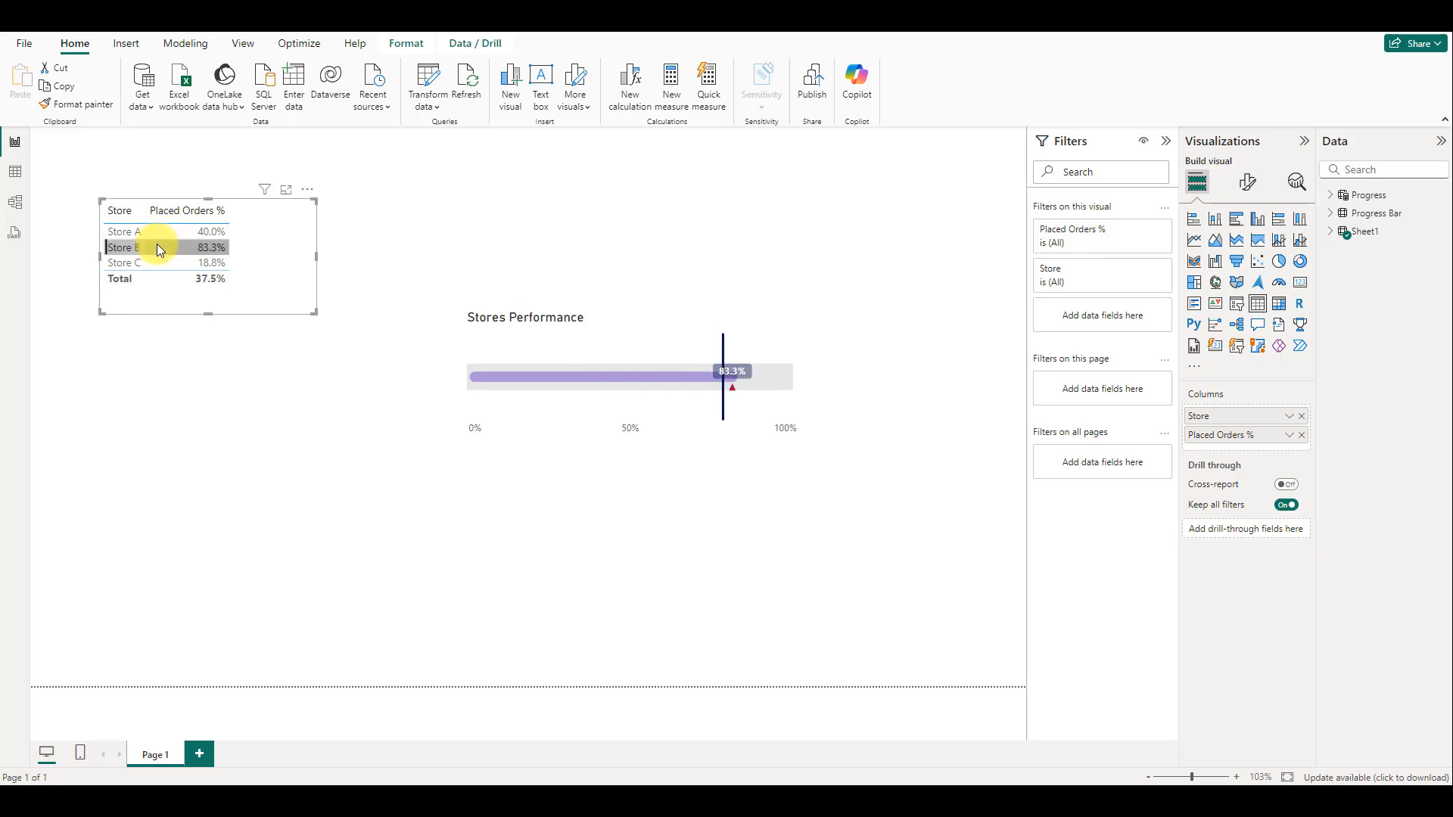
pyautogui.click(159, 261)
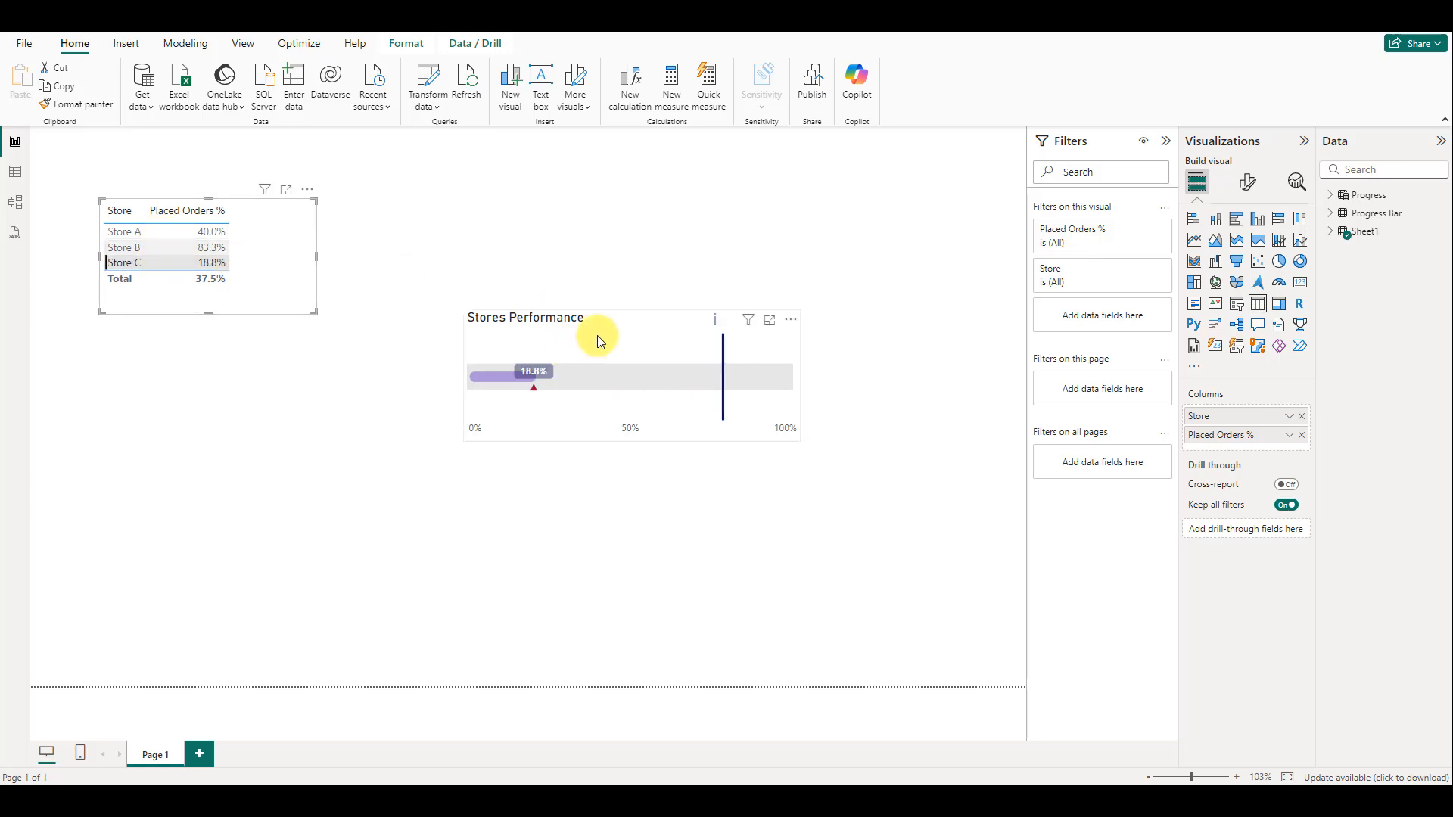
pyautogui.click(597, 340)
pyautogui.click(179, 262)
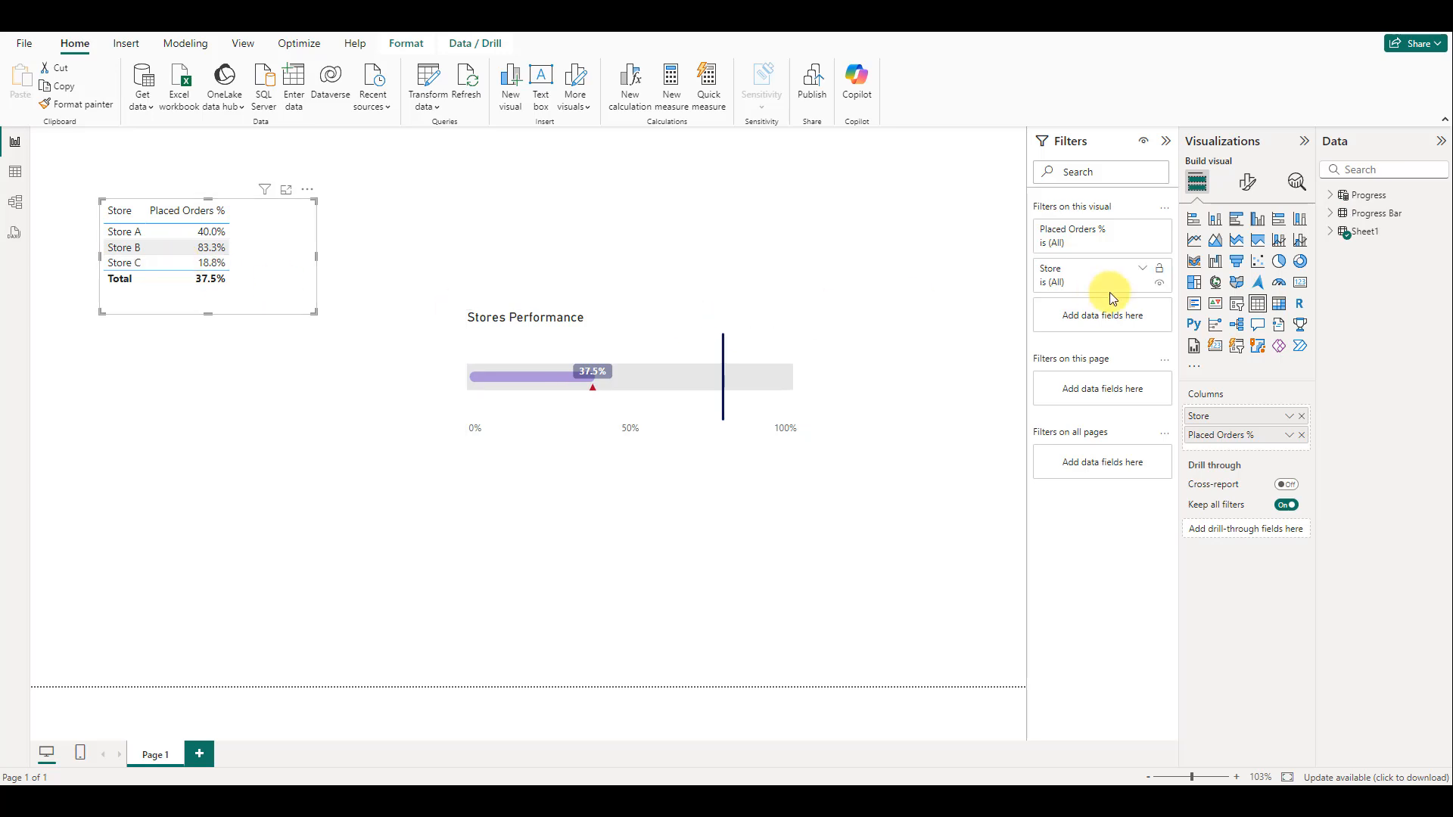
# - Add the Store field from Sheet1 to the Stores Performance chart as small multiples
pyautogui.click(1330, 232)
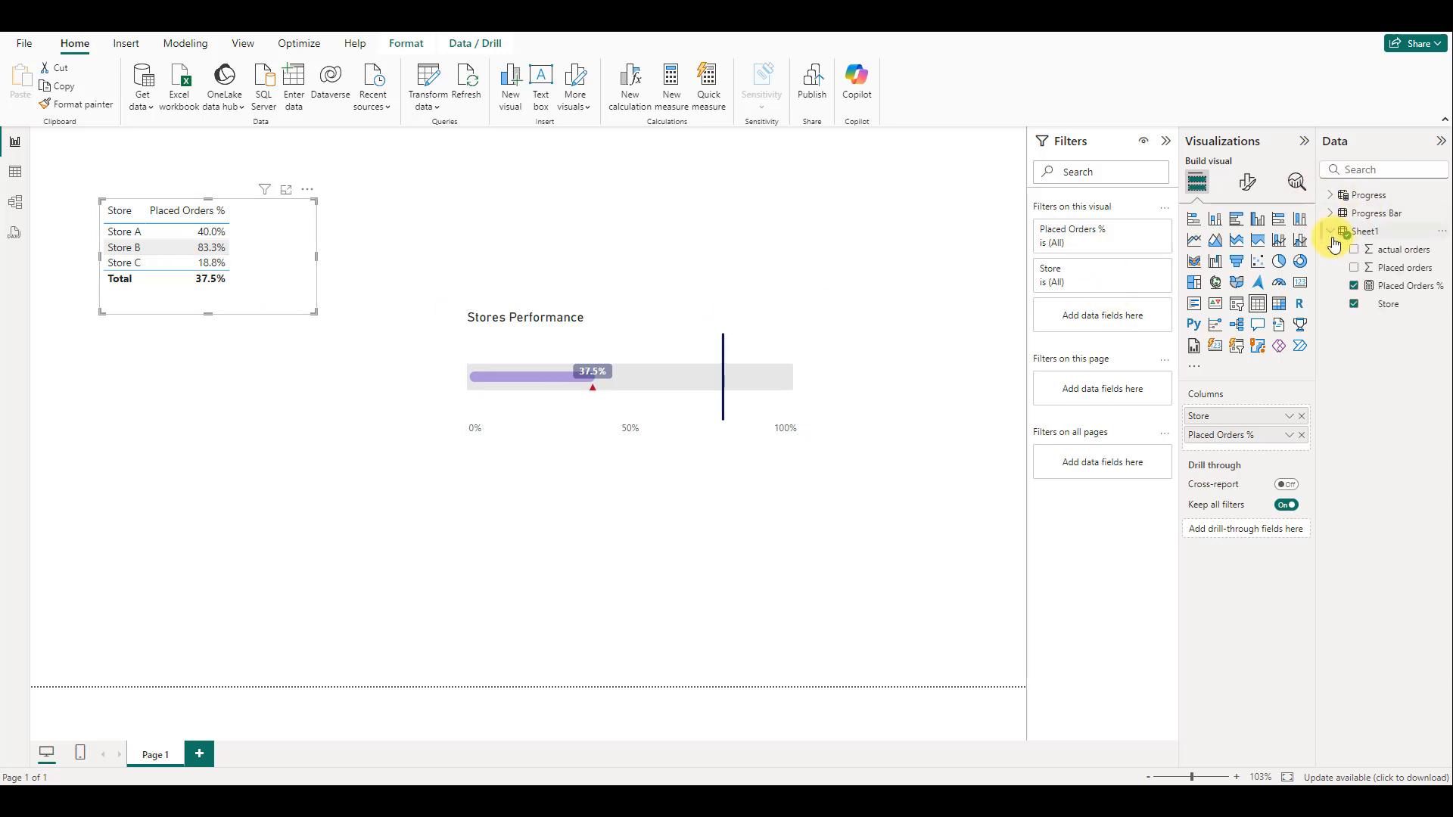
pyautogui.click(1385, 305)
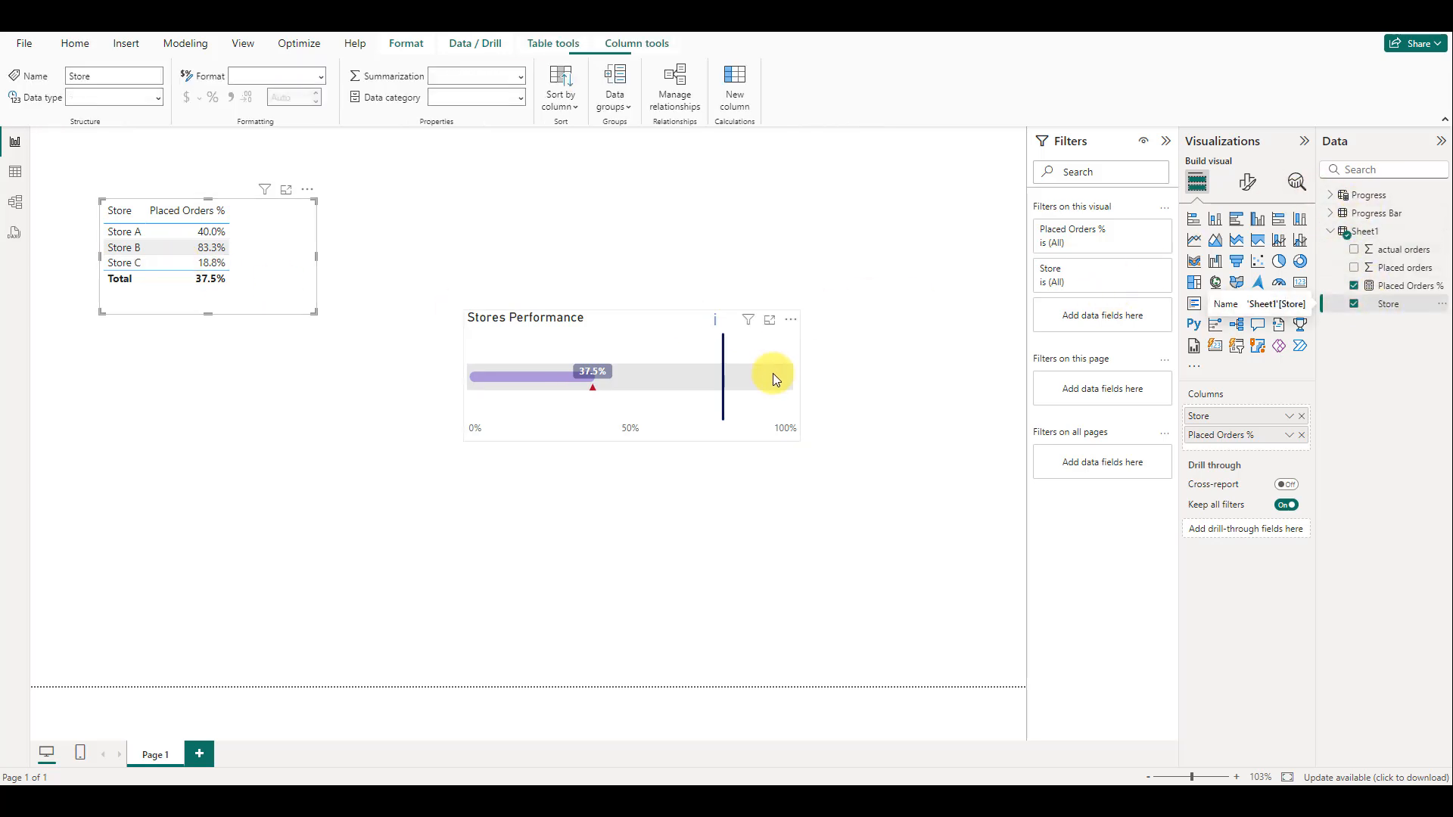
pyautogui.click(778, 335)
pyautogui.moveTo(1388, 304); pyautogui.dragTo(1247, 649)
# - Set the small multiples layout to 3 rows and 1 column
pyautogui.click(1248, 182)
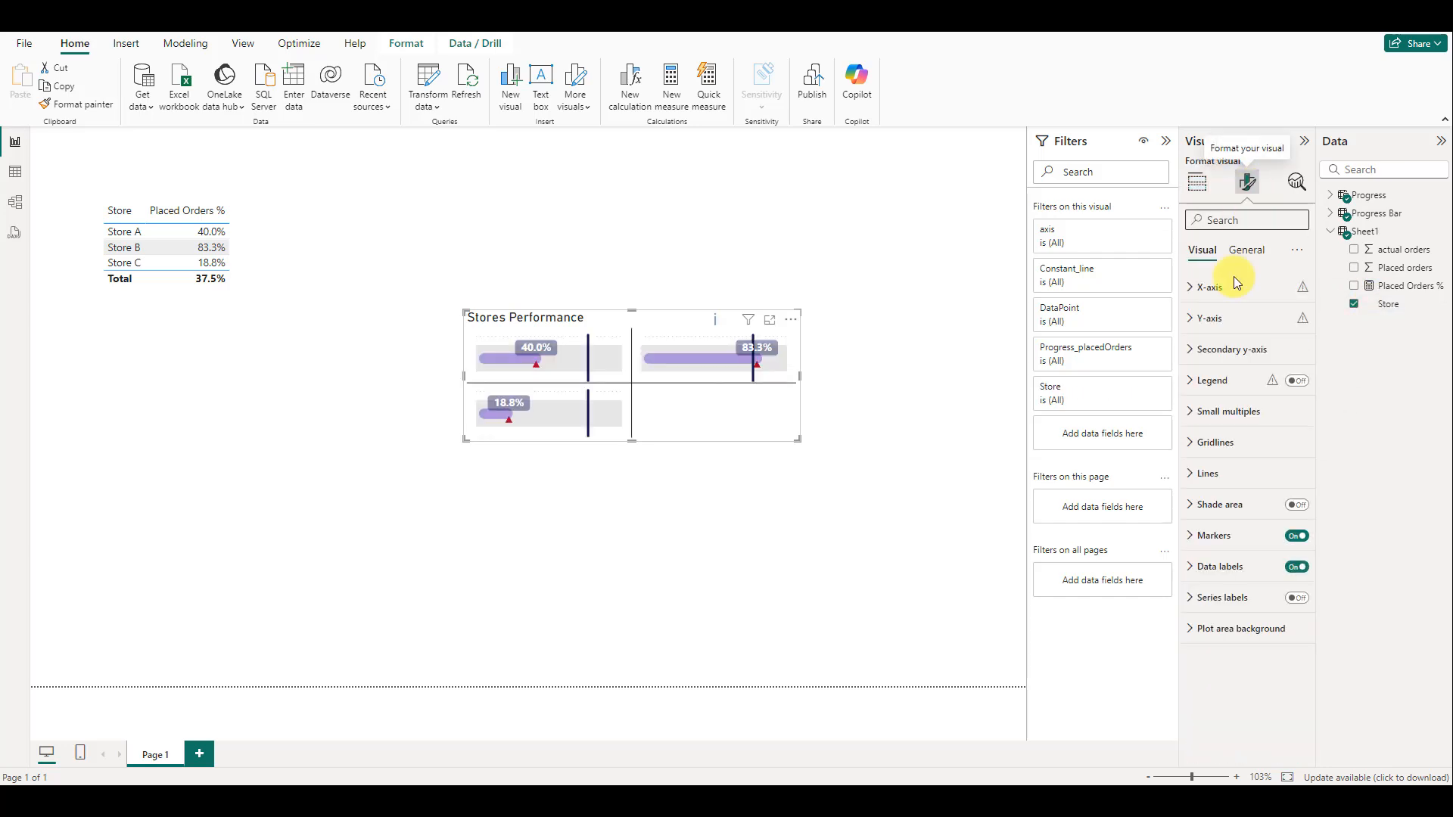
pyautogui.click(1188, 411)
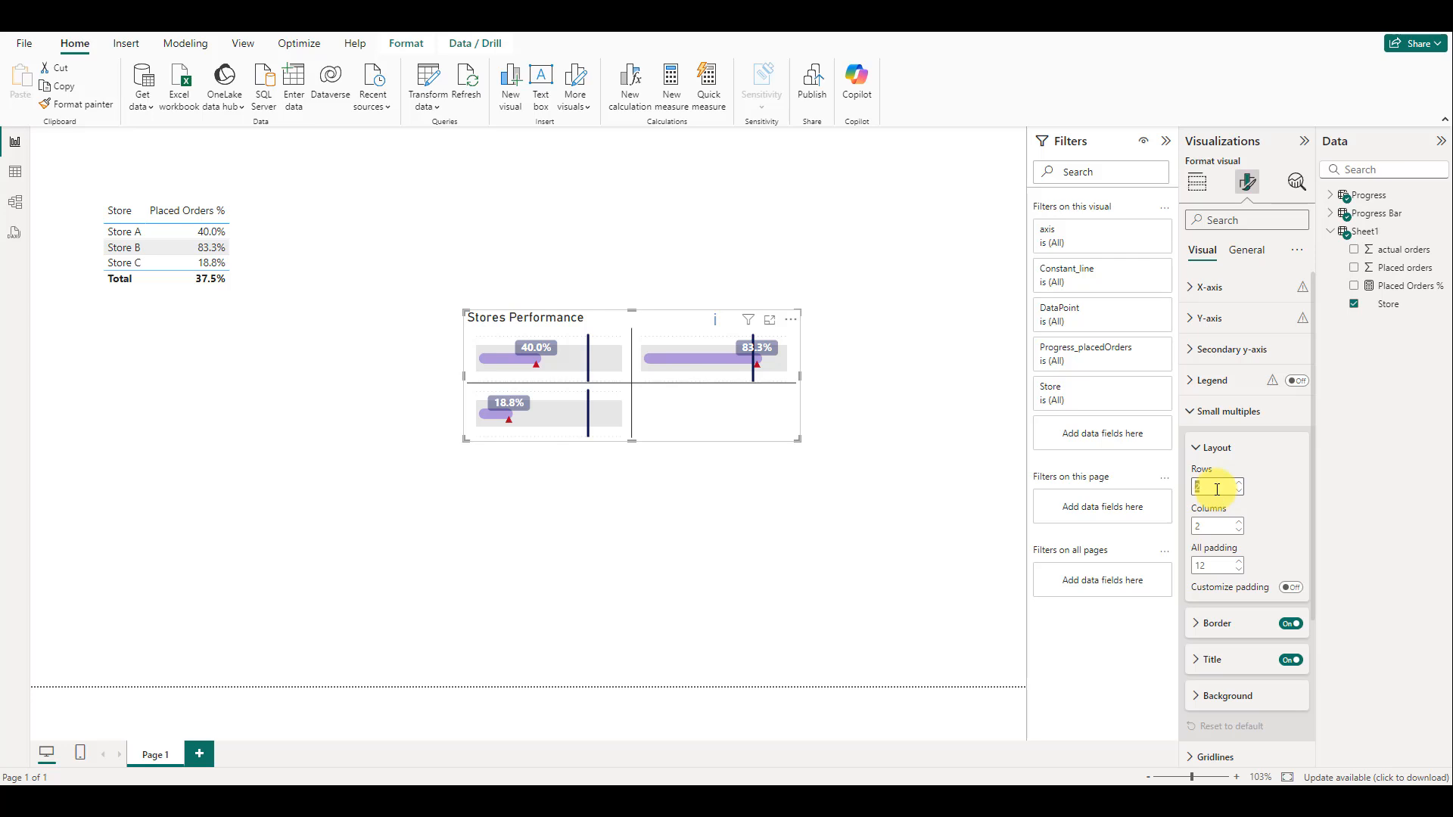
pyautogui.write('1')
pyautogui.press('Tab')
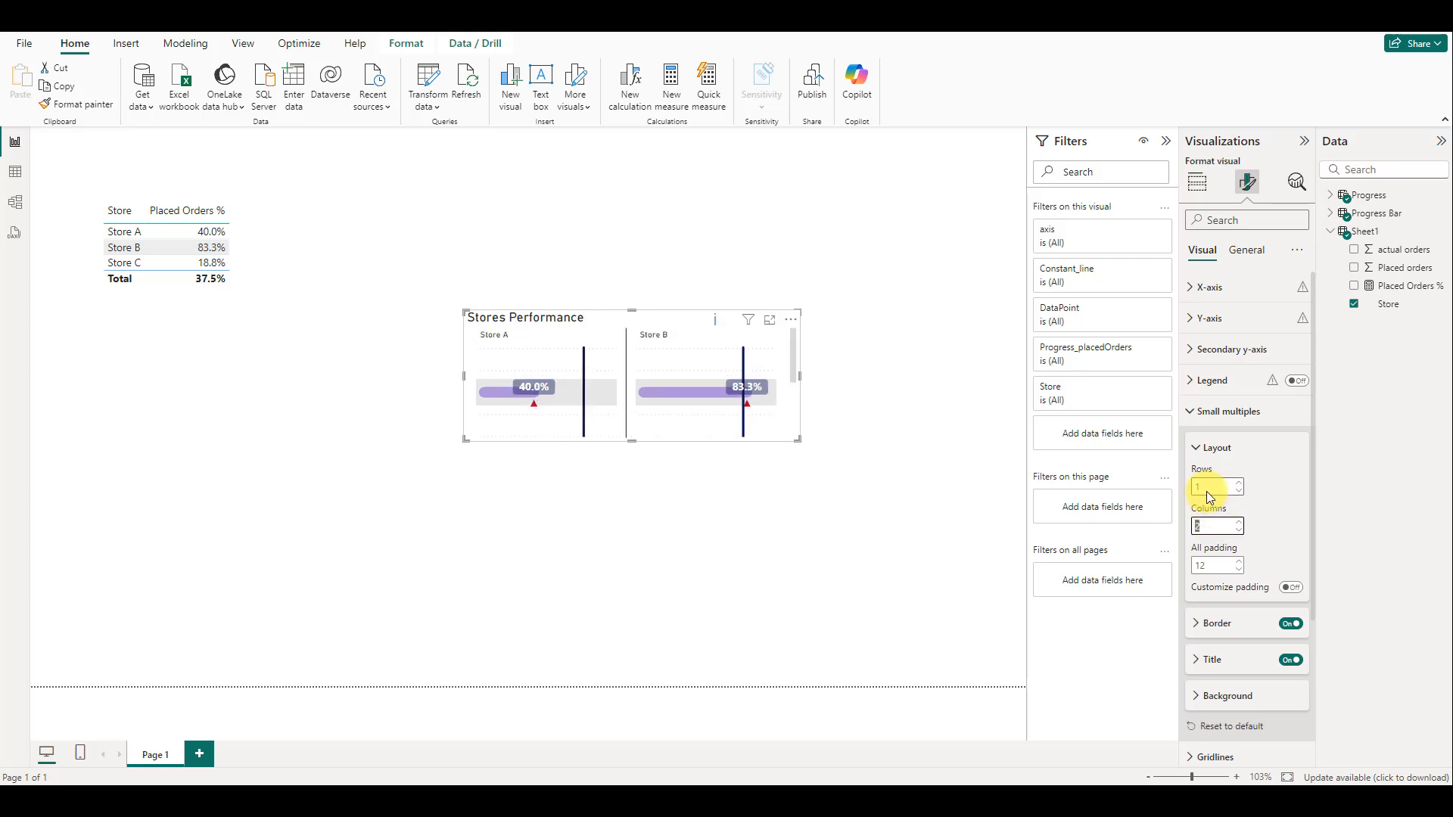
pyautogui.write('1')
pyautogui.click(1201, 487)
pyautogui.write('3')
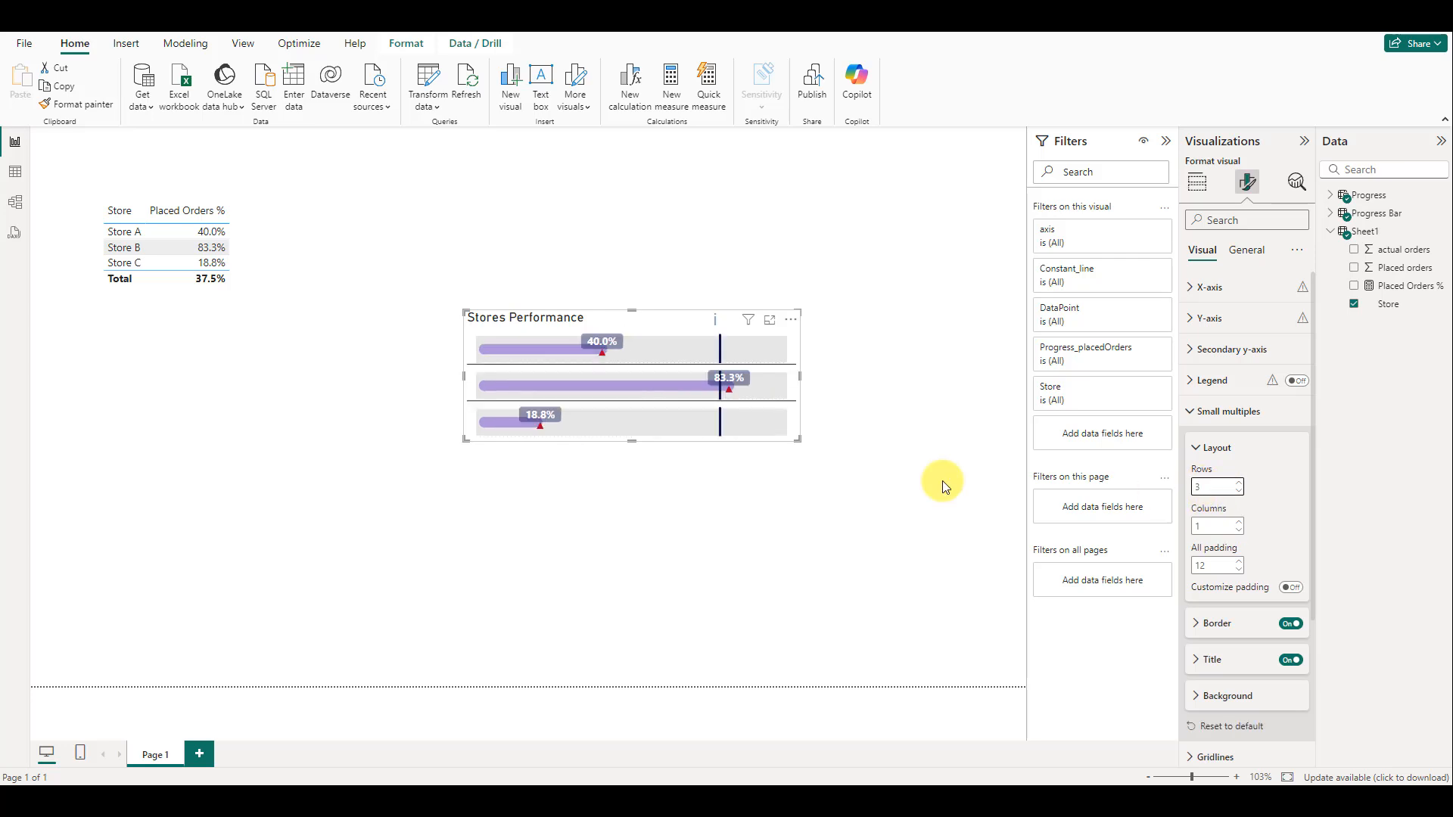
# - Make the Stores Performance chart taller and wider, and move it slightly higher on the page
pyautogui.moveTo(636, 460); pyautogui.dragTo(632, 496)
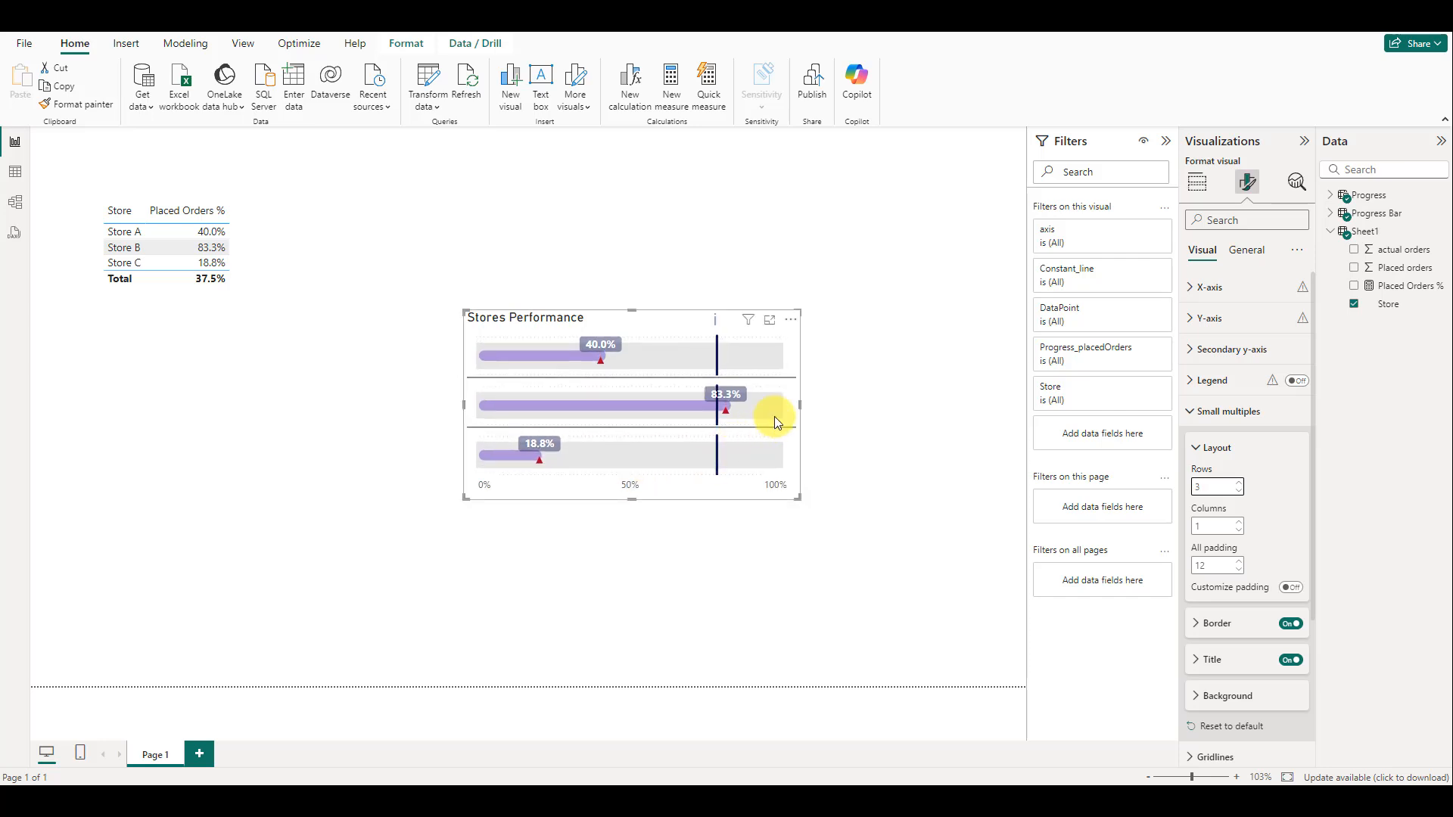
pyautogui.moveTo(799, 404); pyautogui.dragTo(840, 407)
pyautogui.moveTo(724, 324); pyautogui.dragTo(729, 266)
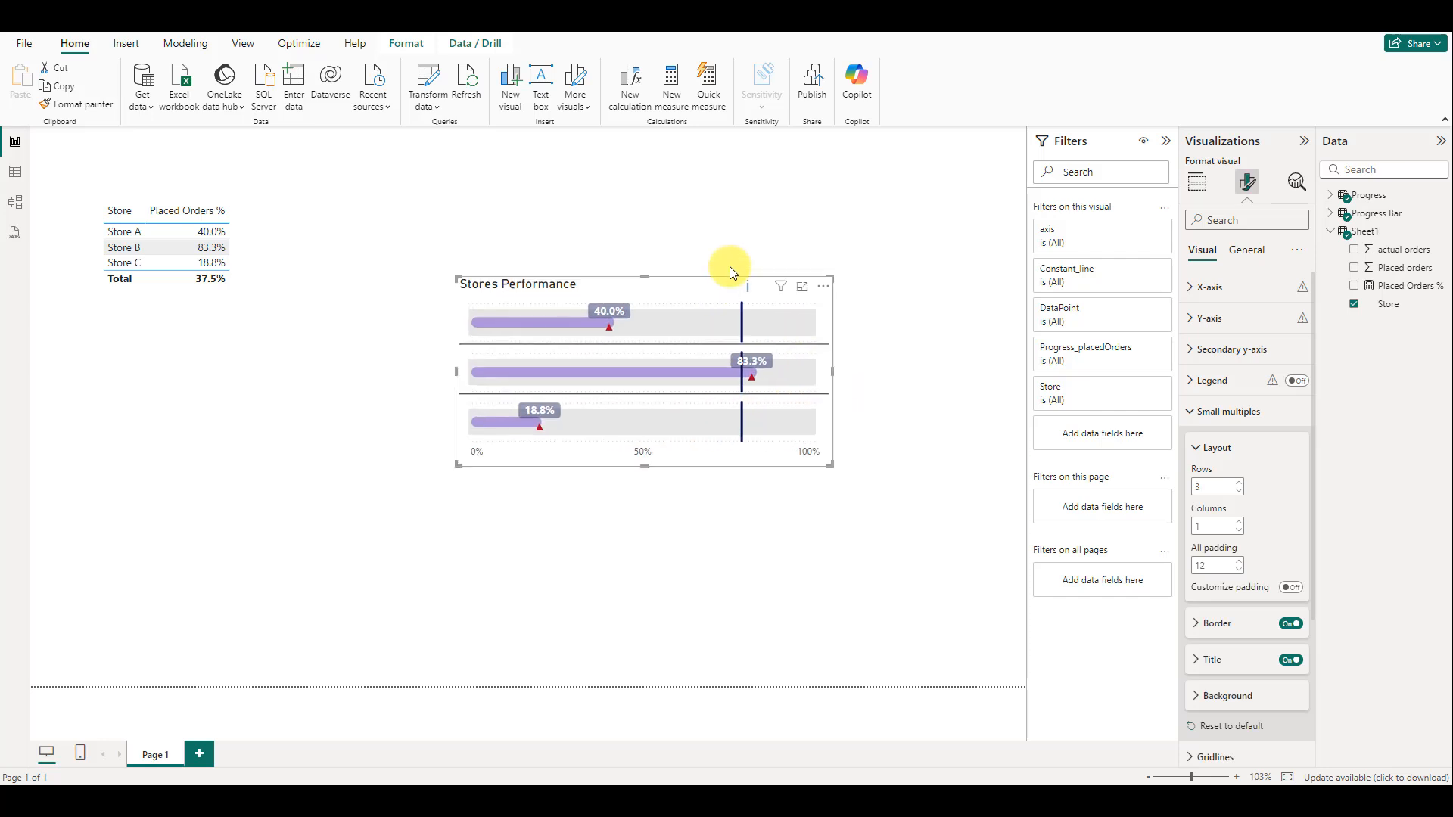